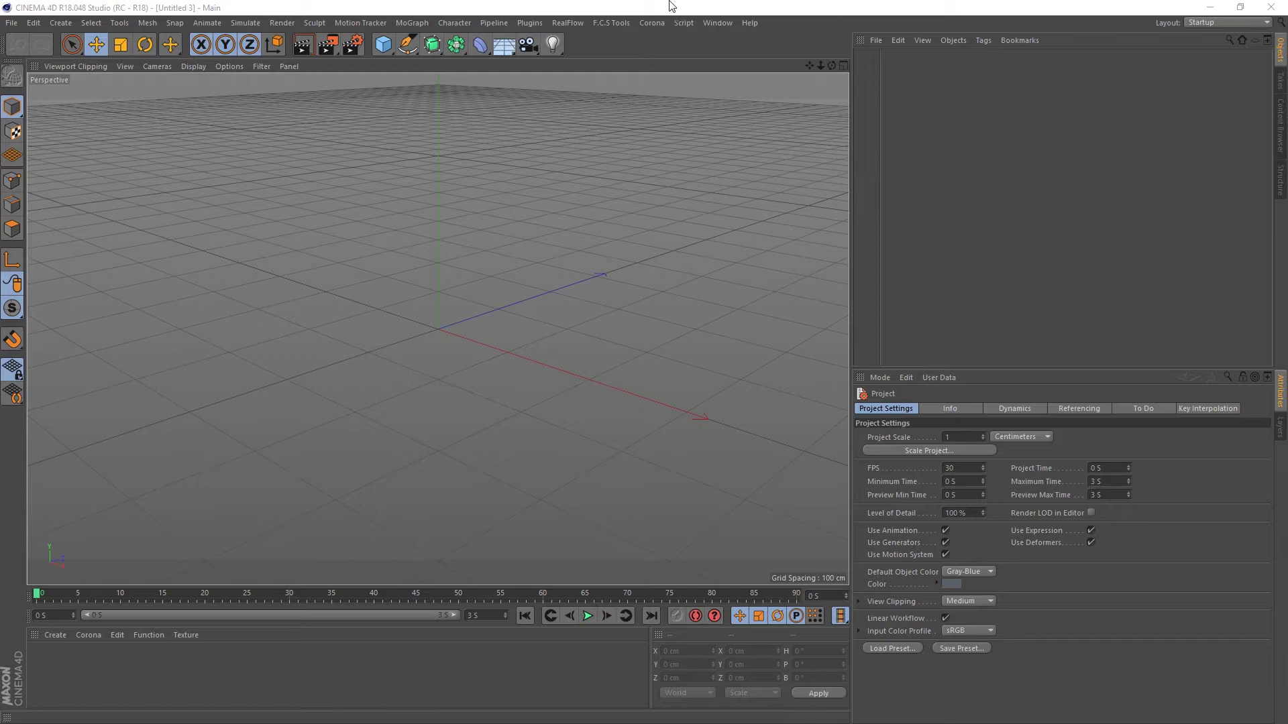
# Add a RealFlow circle emitter to the empty scene.
pyautogui.click(567, 22)
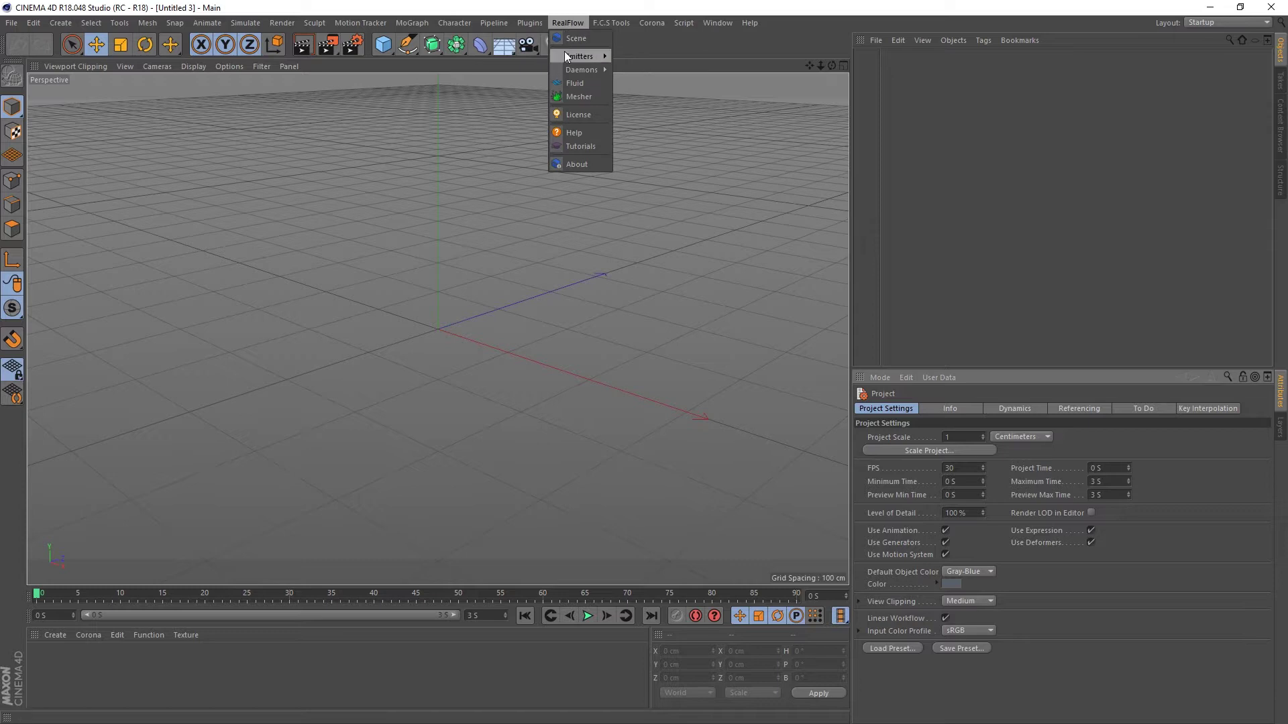
pyautogui.moveTo(598, 60)
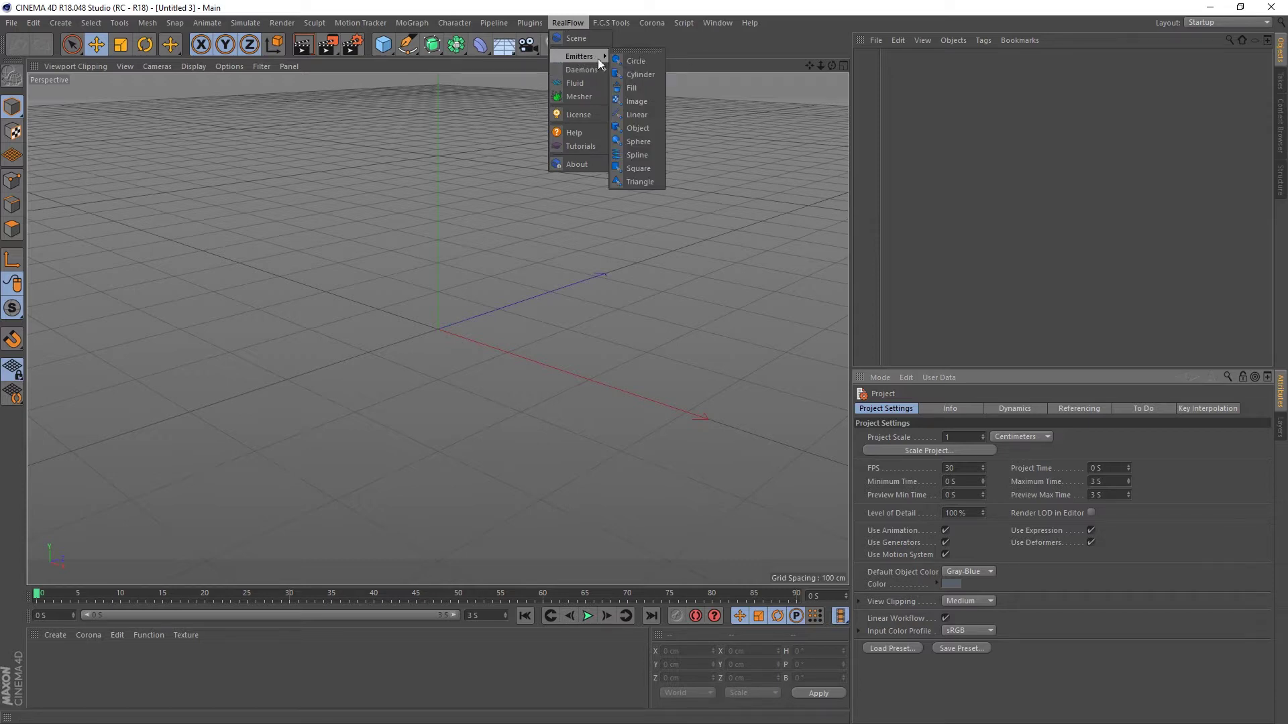
pyautogui.click(646, 60)
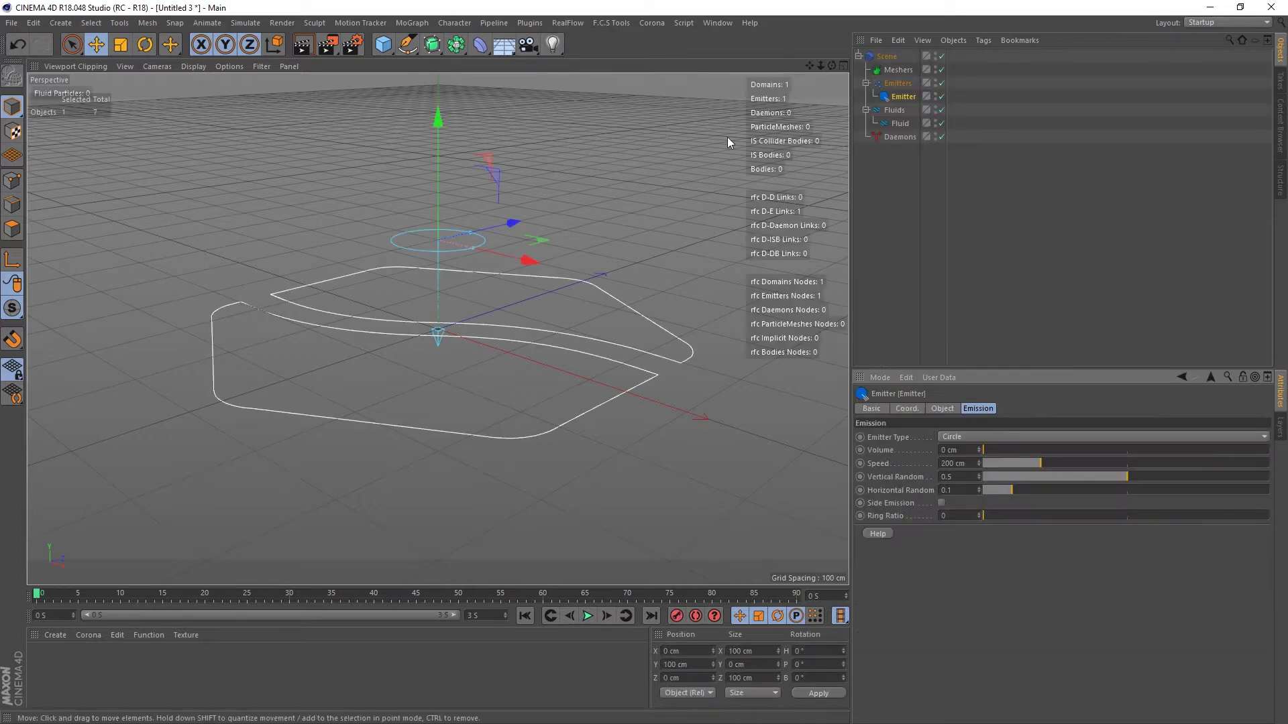
# Enable CUDA-GPU computation in the RealFlow scene's solver settings and choose the first GeForce GTX 970 as its device.
pyautogui.click(887, 56)
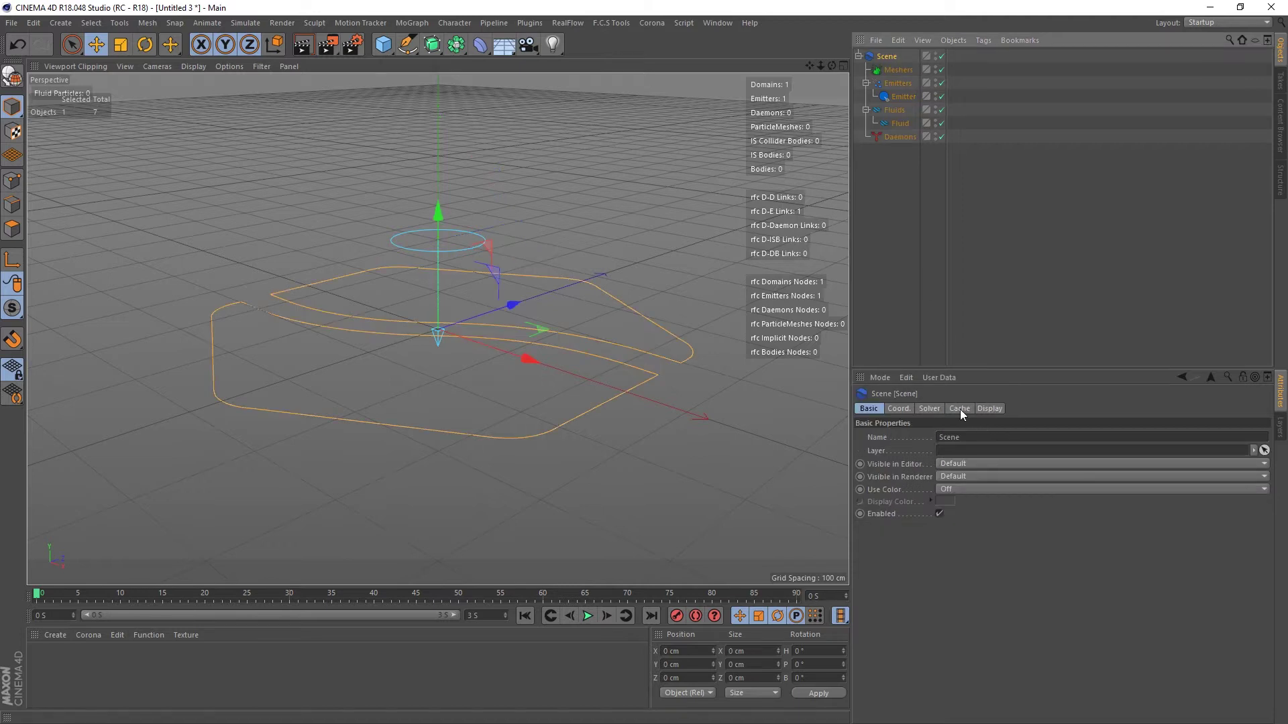
pyautogui.click(933, 409)
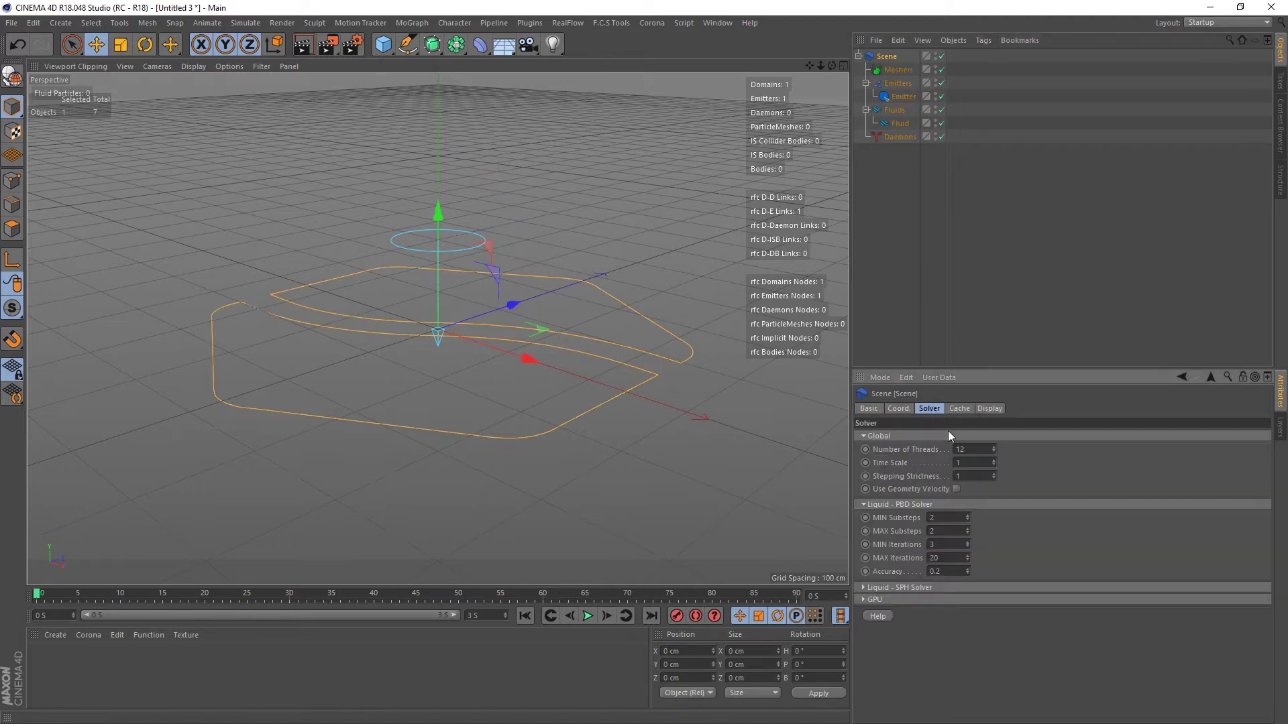
pyautogui.click(872, 600)
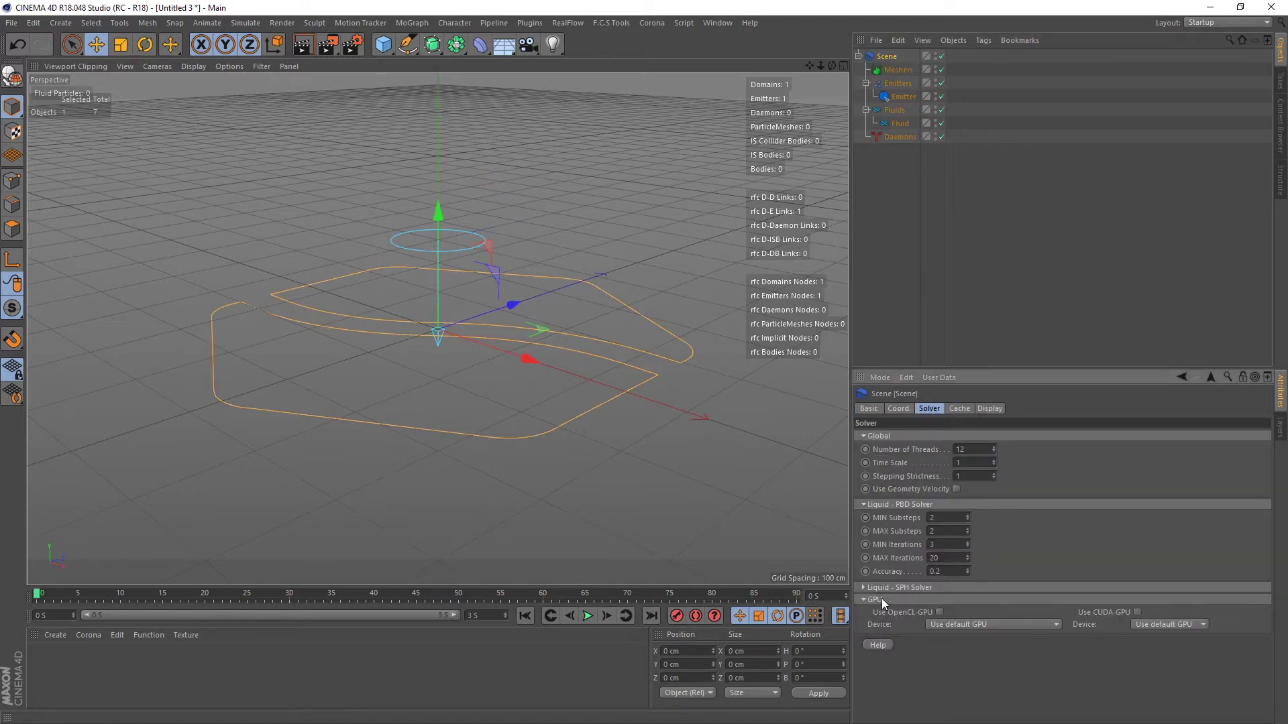
pyautogui.click(1138, 611)
pyautogui.click(1151, 624)
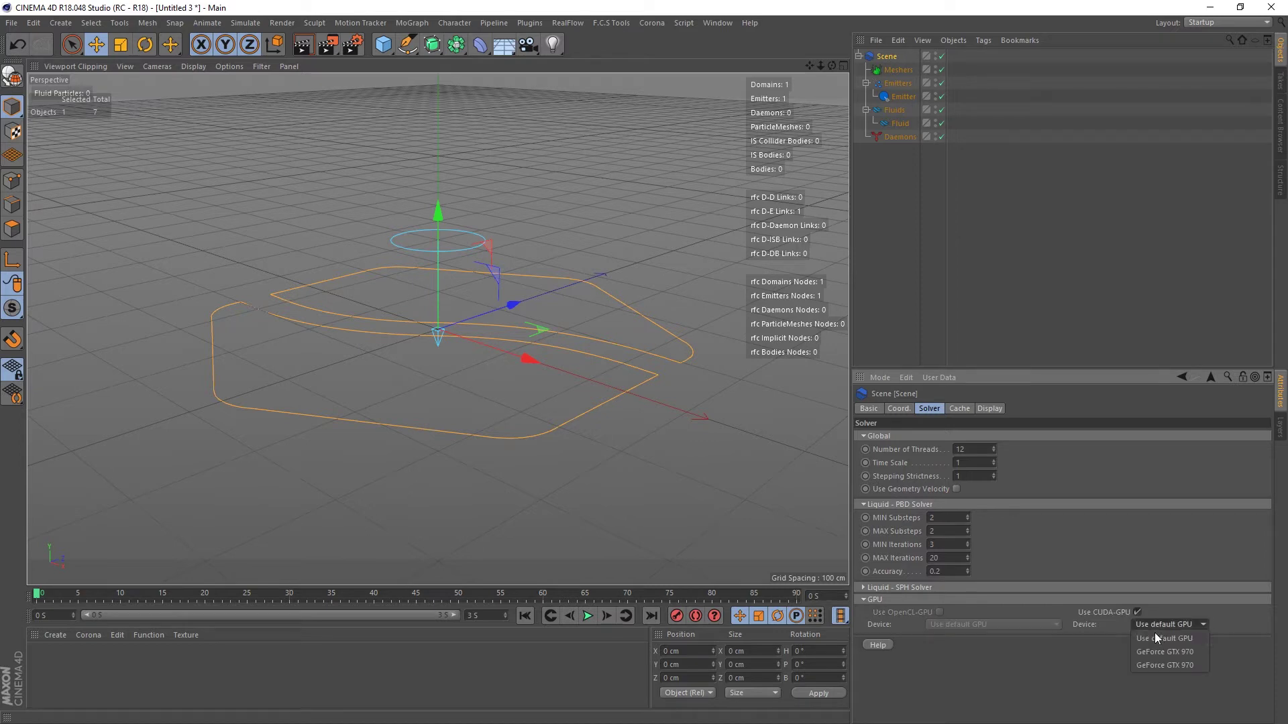
pyautogui.click(1160, 651)
# Examine the fluid's particle display settings and deselect it.
pyautogui.click(900, 124)
pyautogui.click(1080, 409)
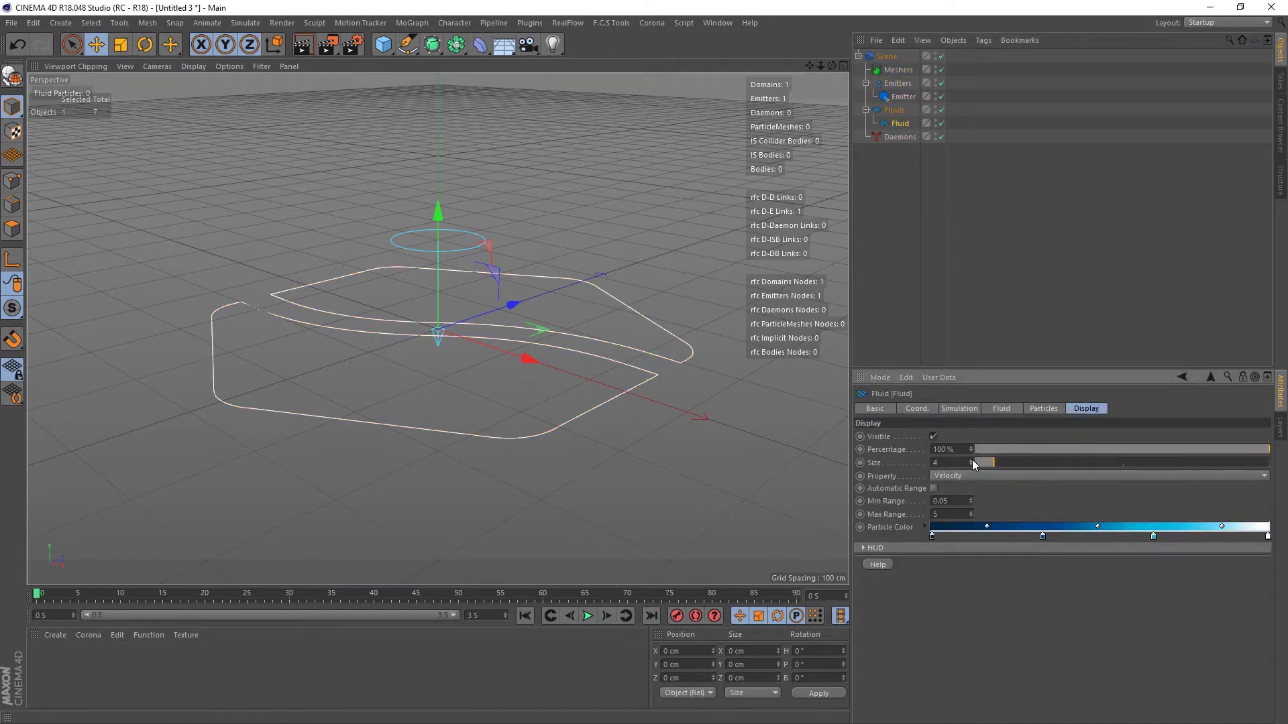
pyautogui.click(893, 188)
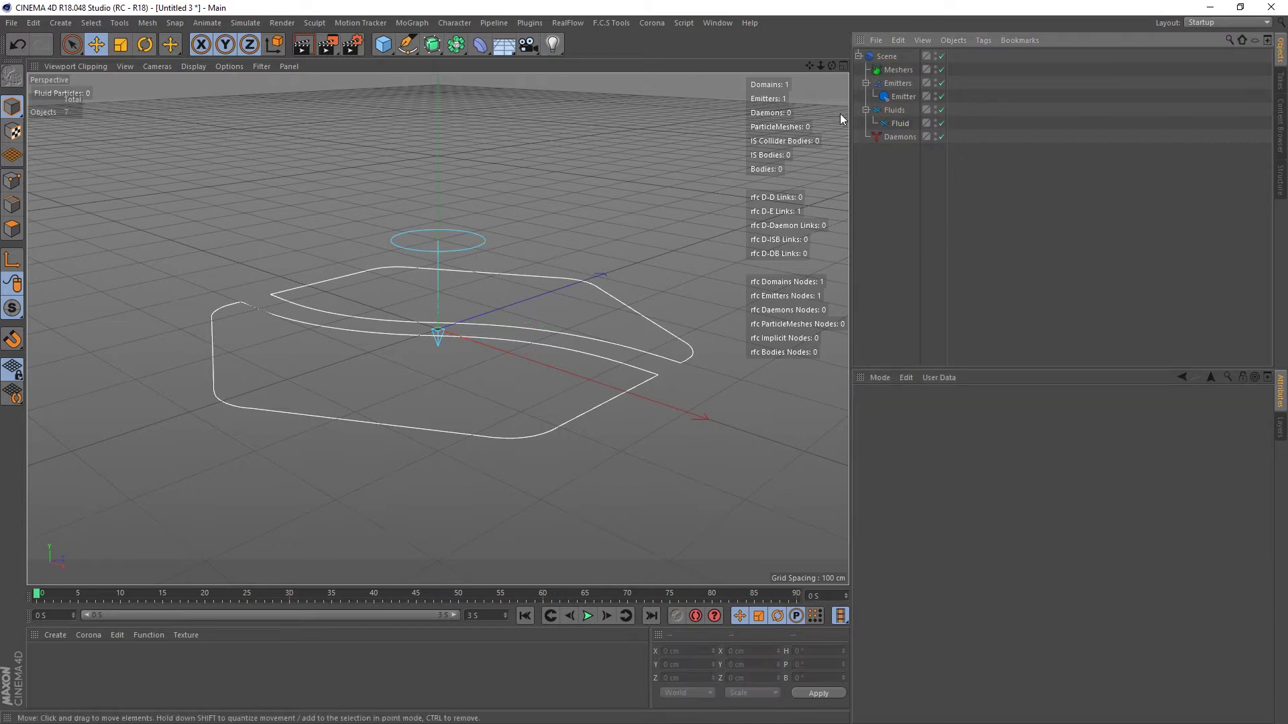
# Add a DSpline daemon to the RealFlow scene.
pyautogui.click(567, 23)
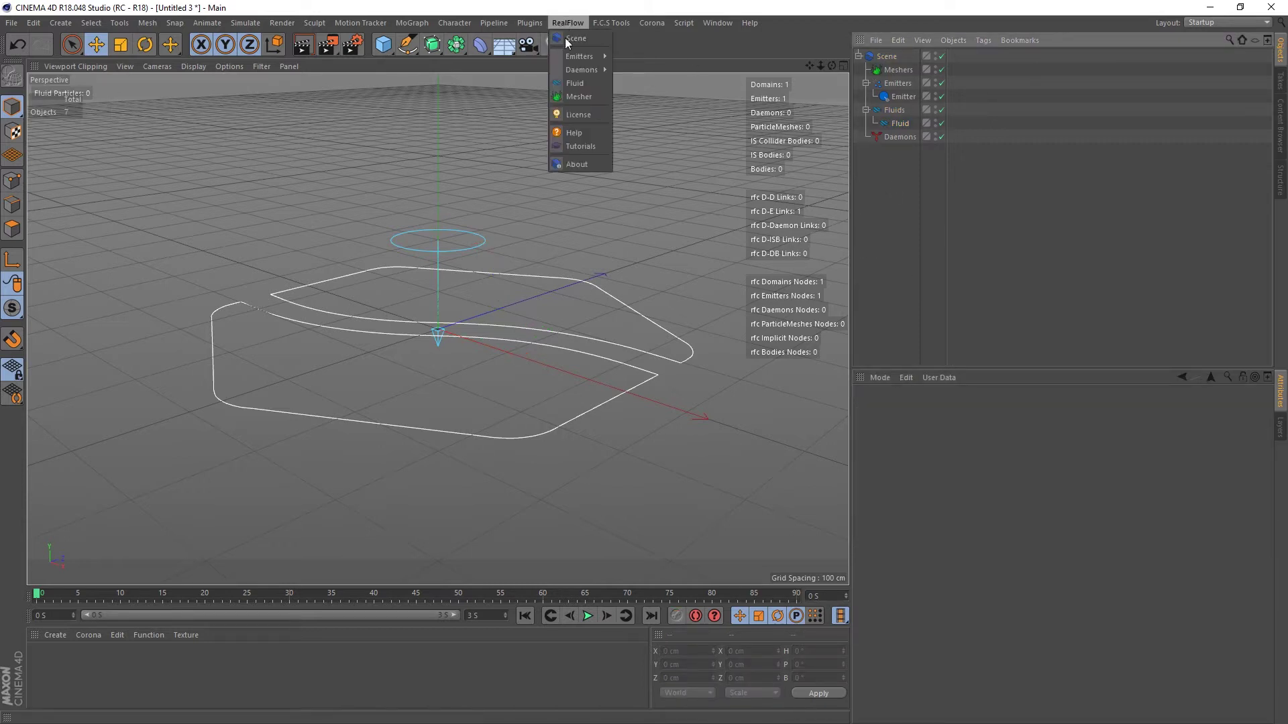
pyautogui.moveTo(589, 70)
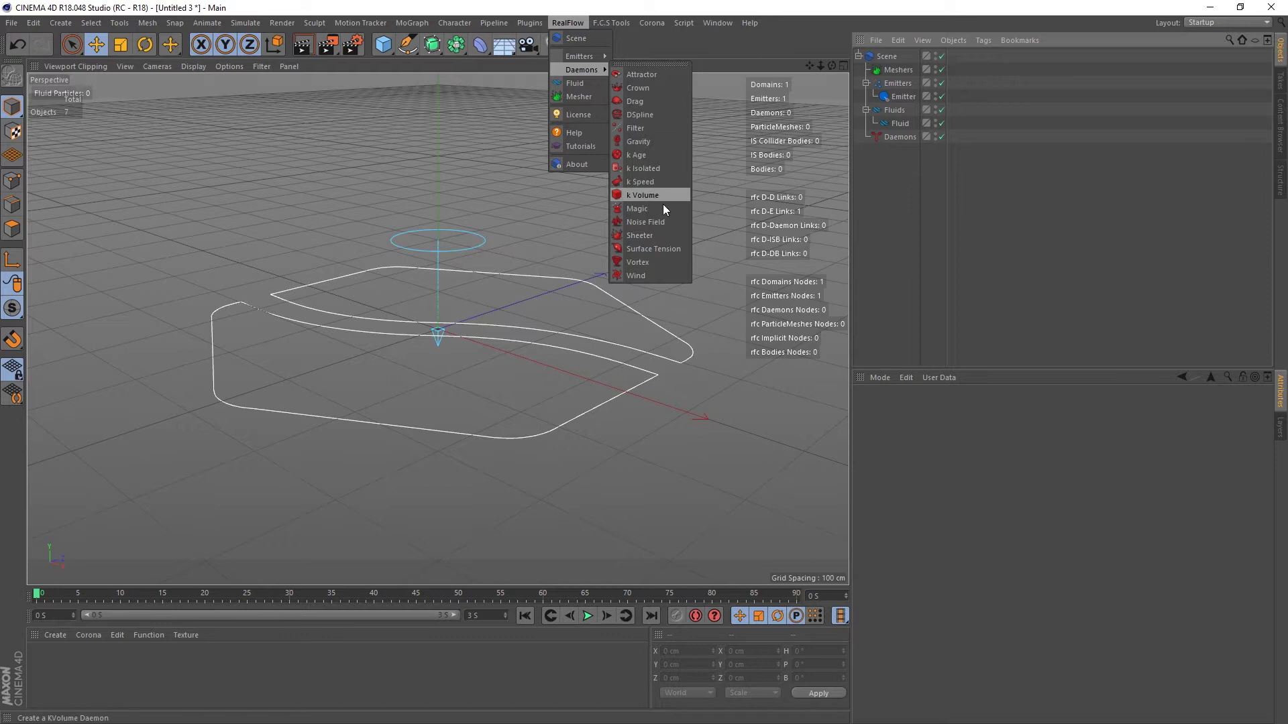
pyautogui.click(641, 114)
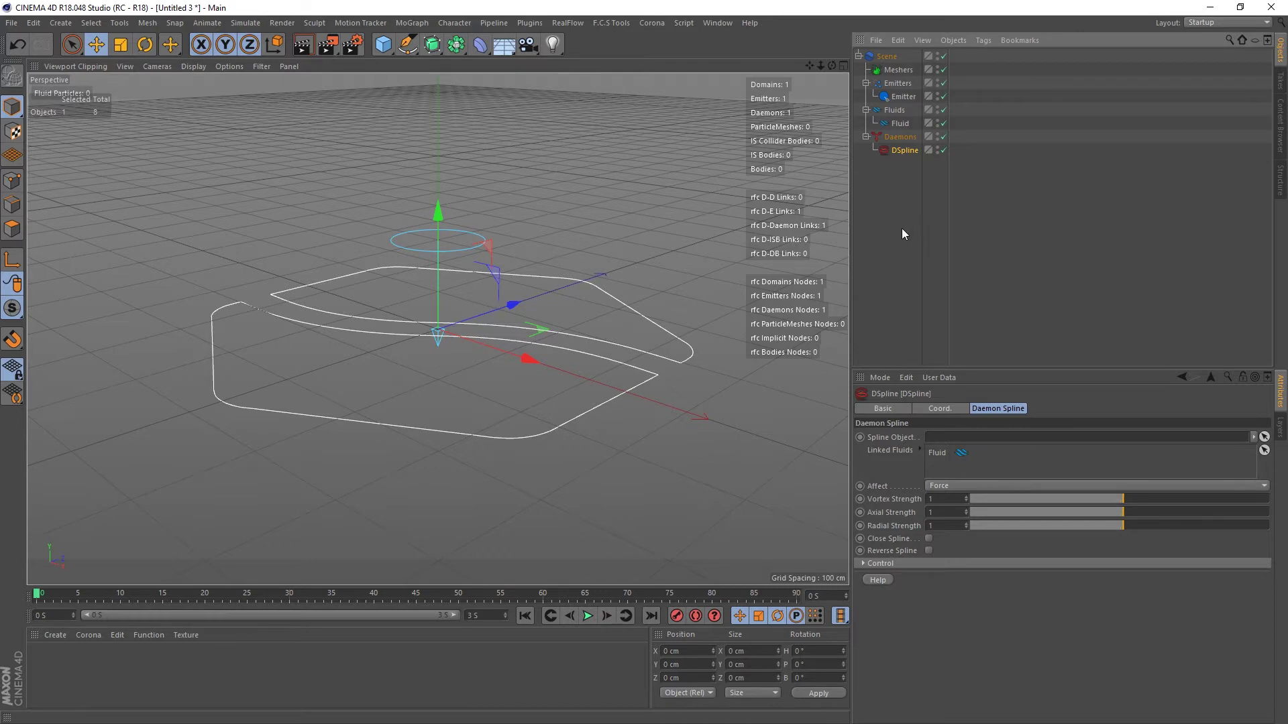
# Draw a straight two-point Bezier spline with the Pen in the front view, from about 166 cm high down to near the origin.
pyautogui.middleClick(640, 240)
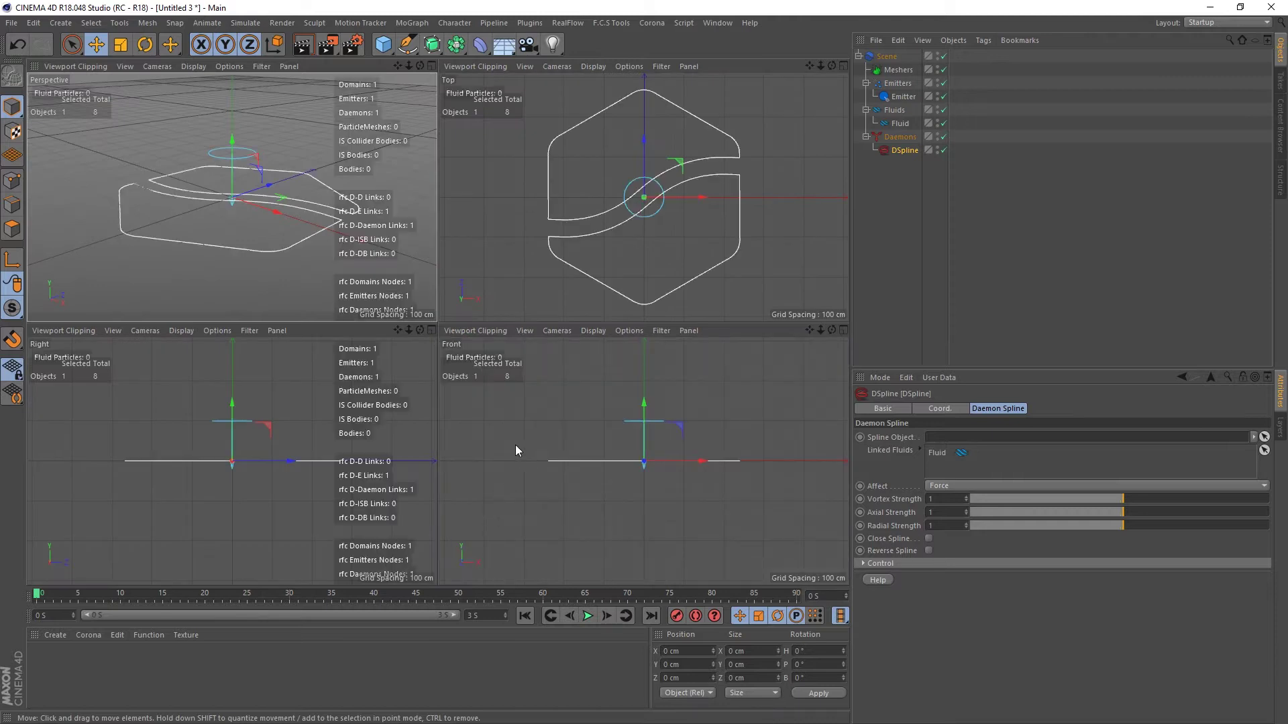
pyautogui.middleClick(589, 403)
pyautogui.scroll(5, 598, 430)
pyautogui.click(408, 44)
pyautogui.click(407, 44)
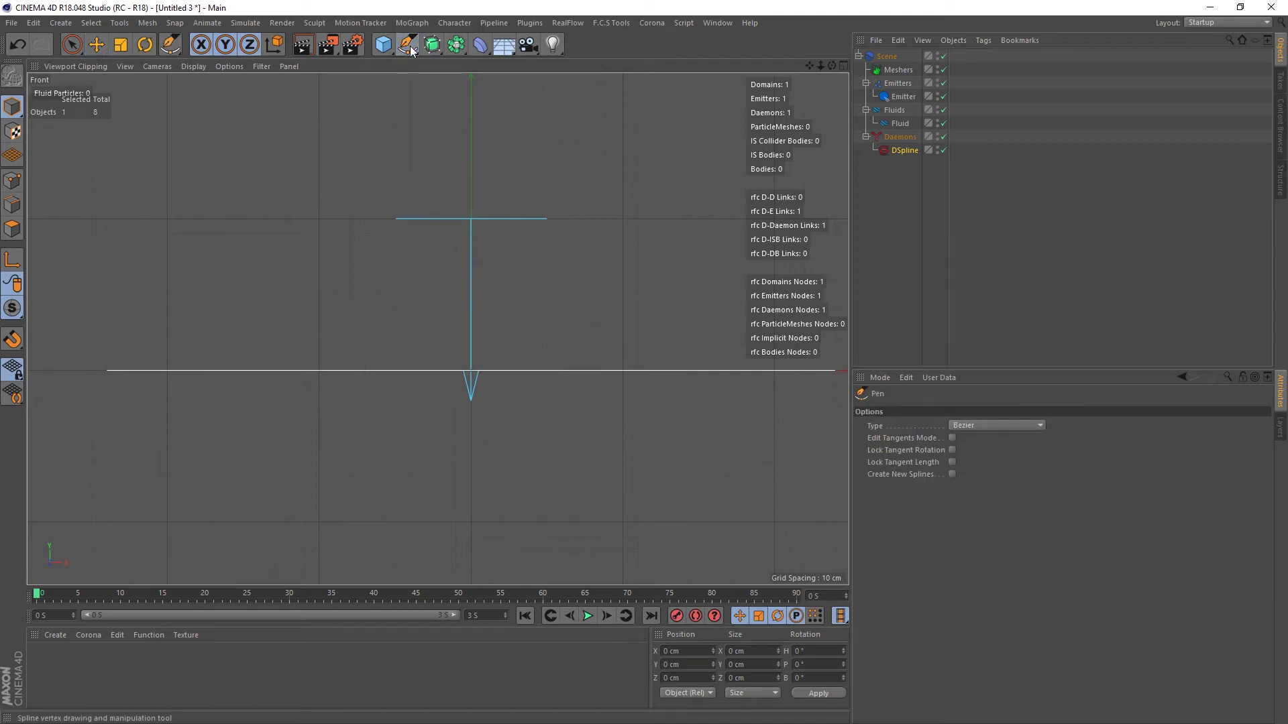
pyautogui.click(488, 62)
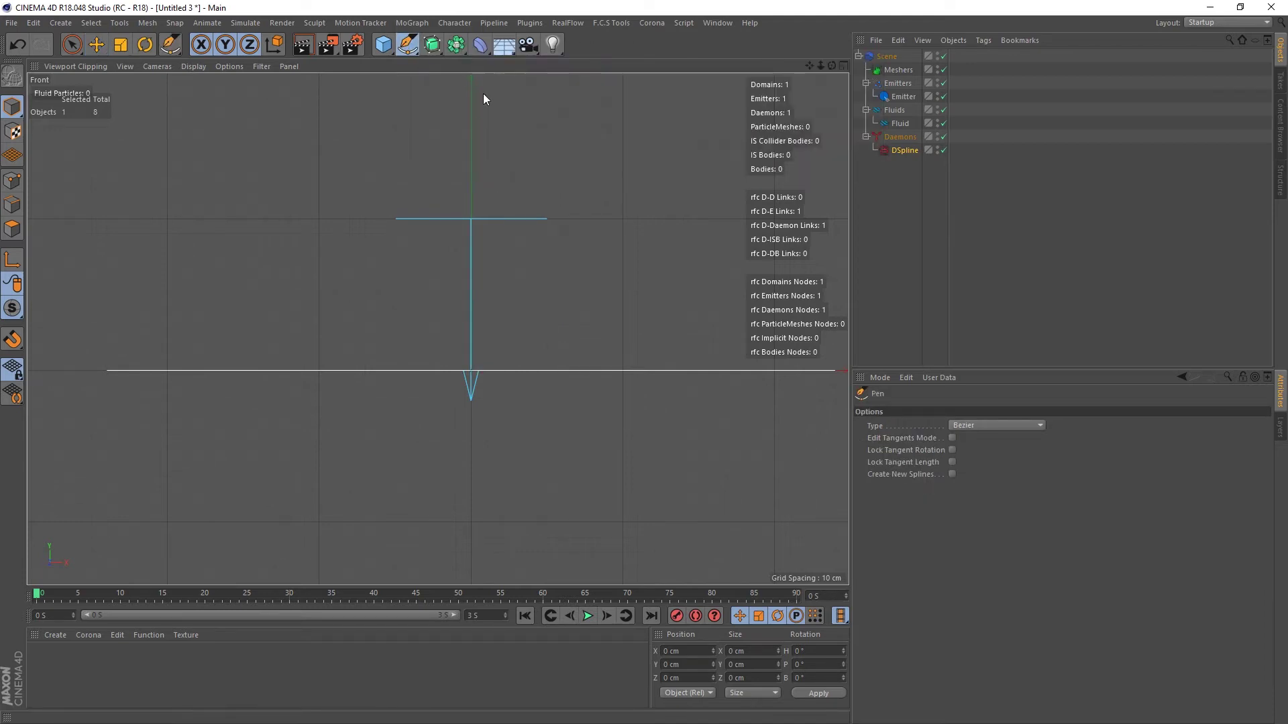
pyautogui.click(474, 119)
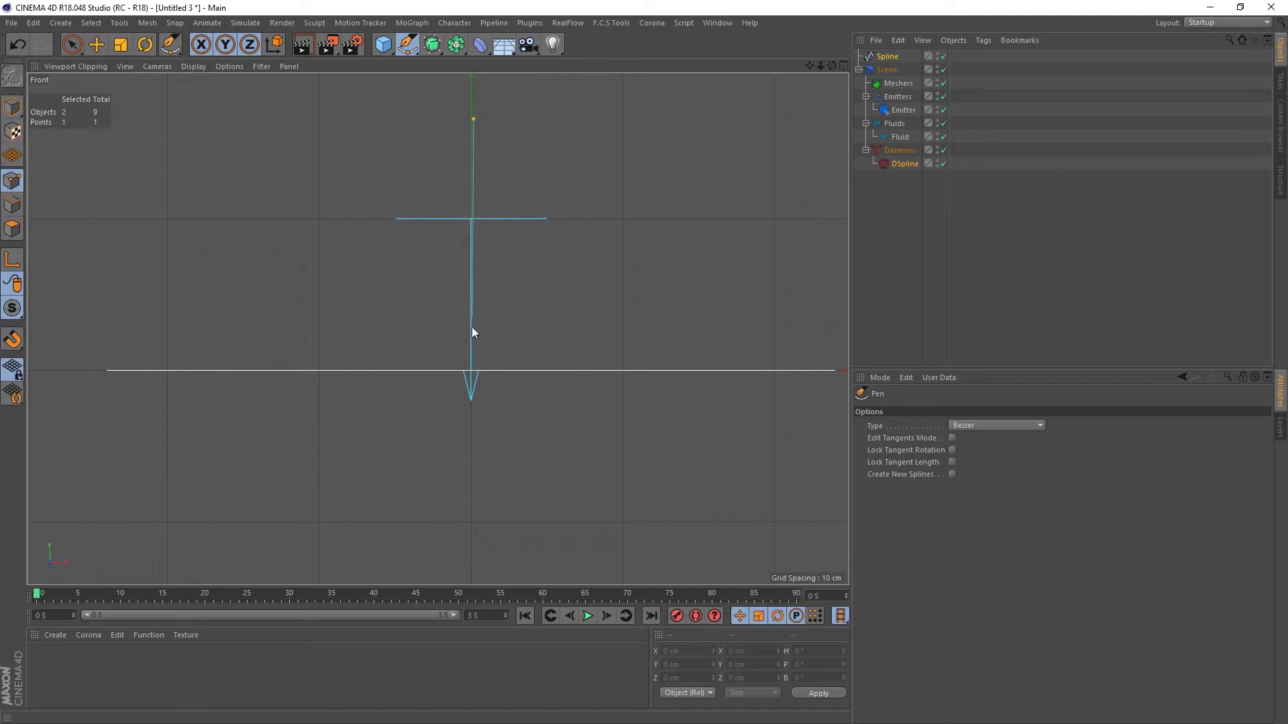
pyautogui.click(472, 371)
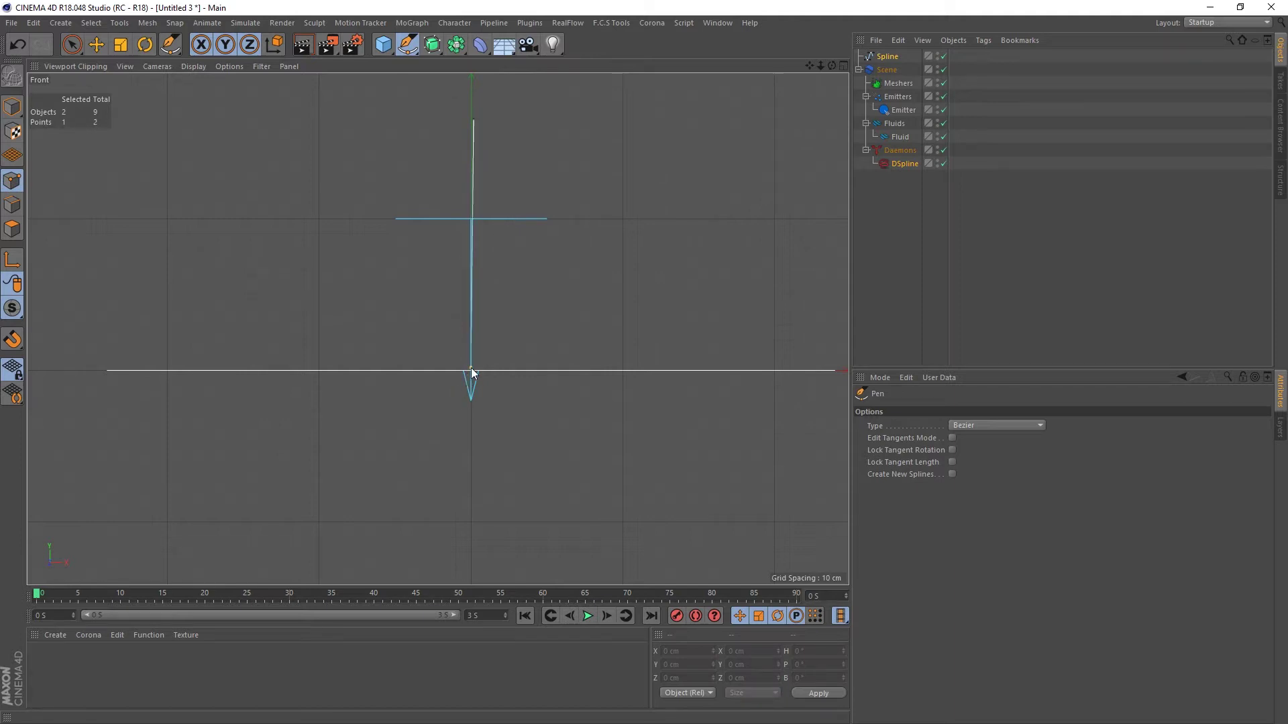
pyautogui.rightClick(635, 295)
pyautogui.click(900, 240)
pyautogui.click(907, 189)
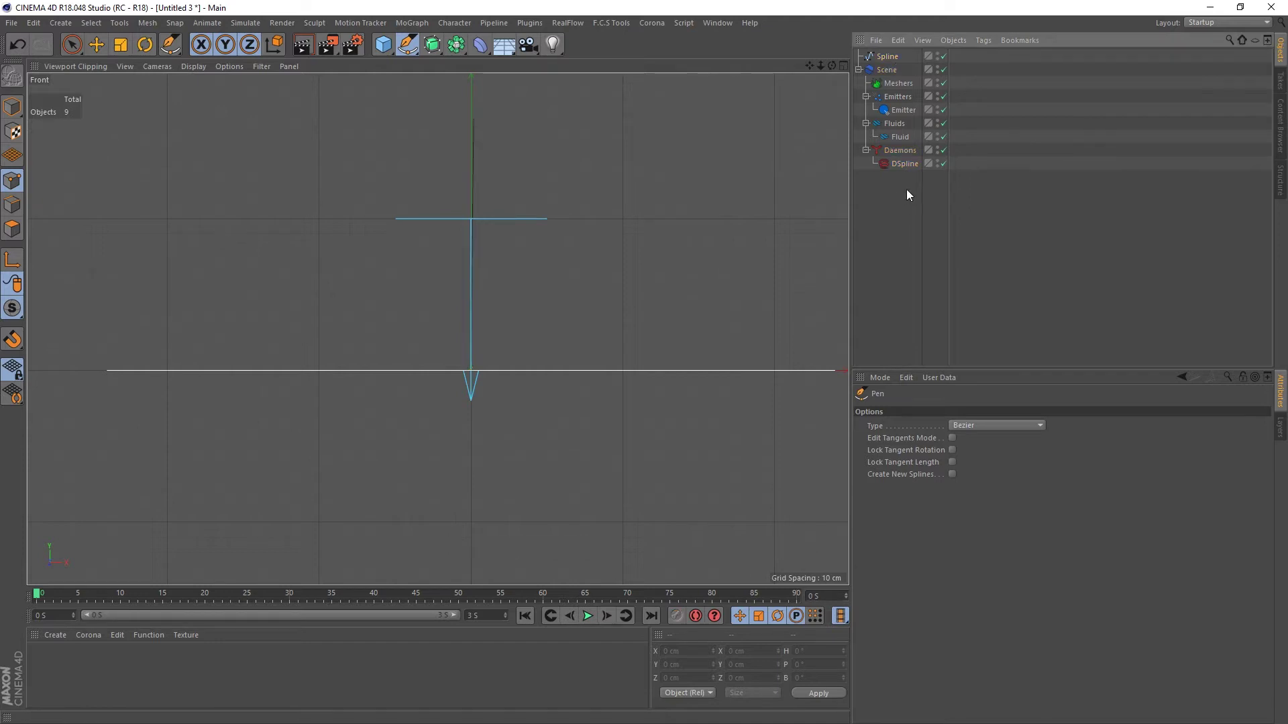
# Select the spline's upper point and set its X position to 0 cm.
pyautogui.click(887, 64)
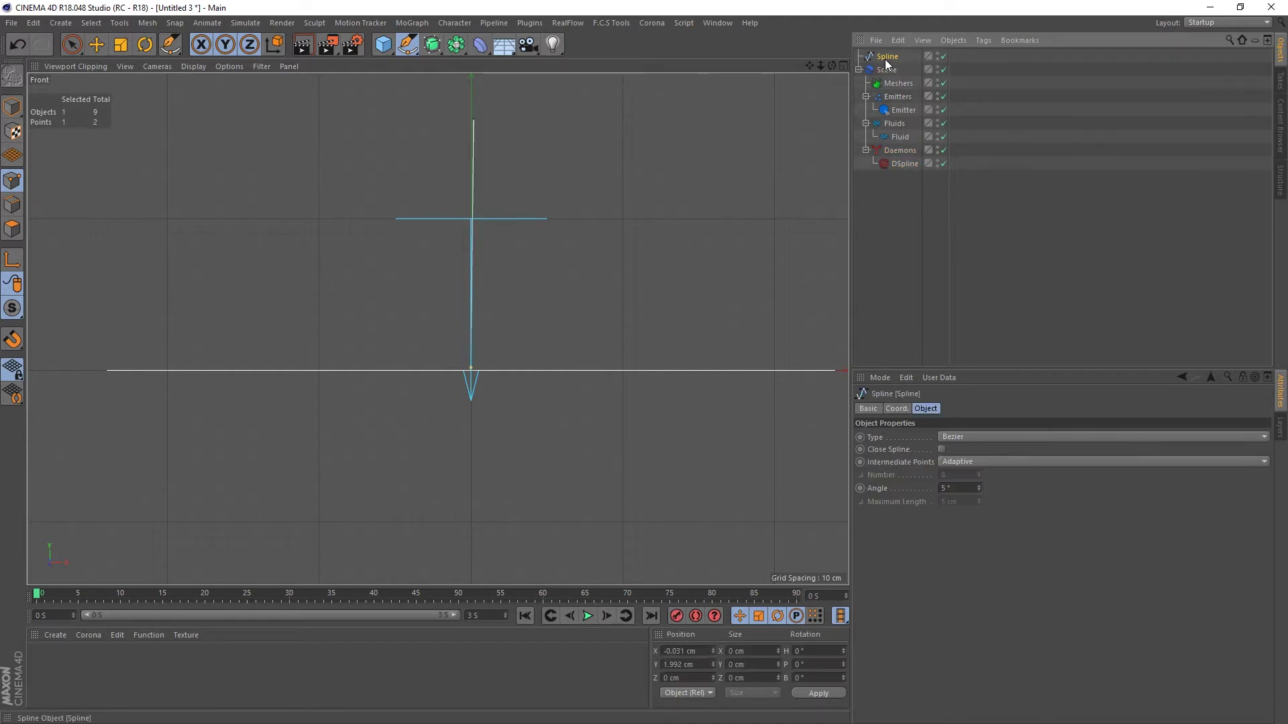
pyautogui.click(73, 46)
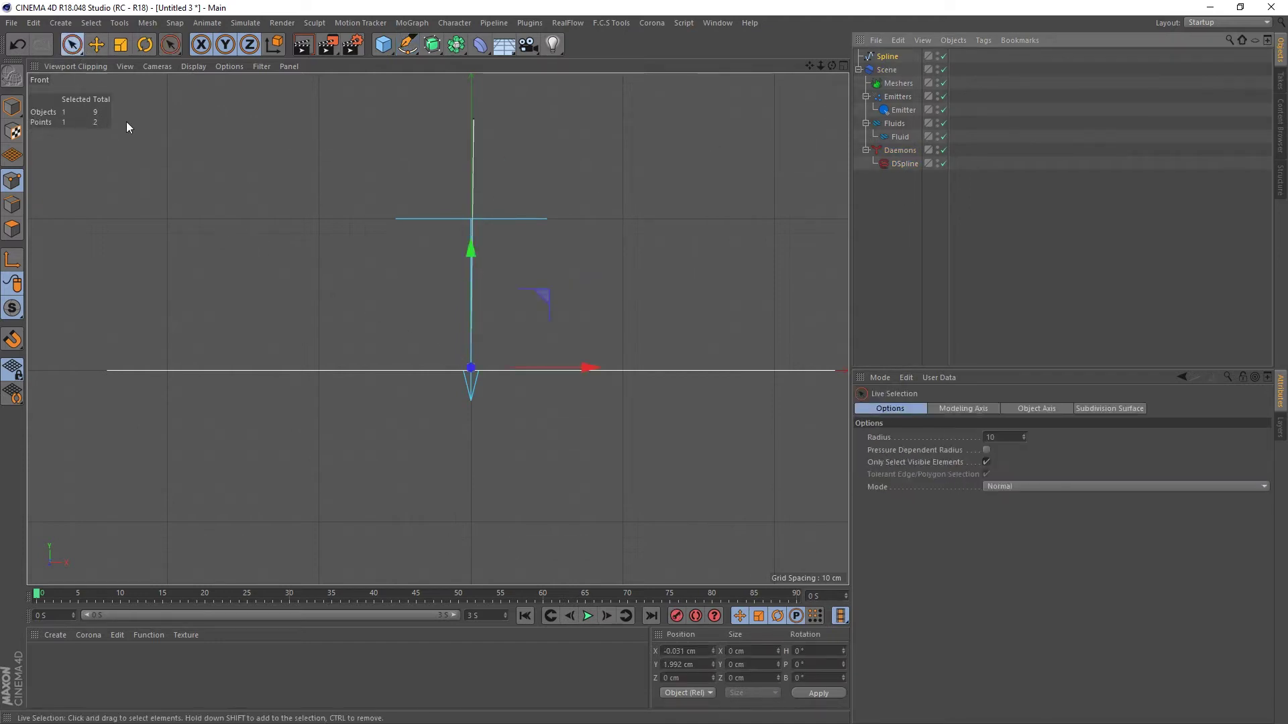
pyautogui.click(473, 119)
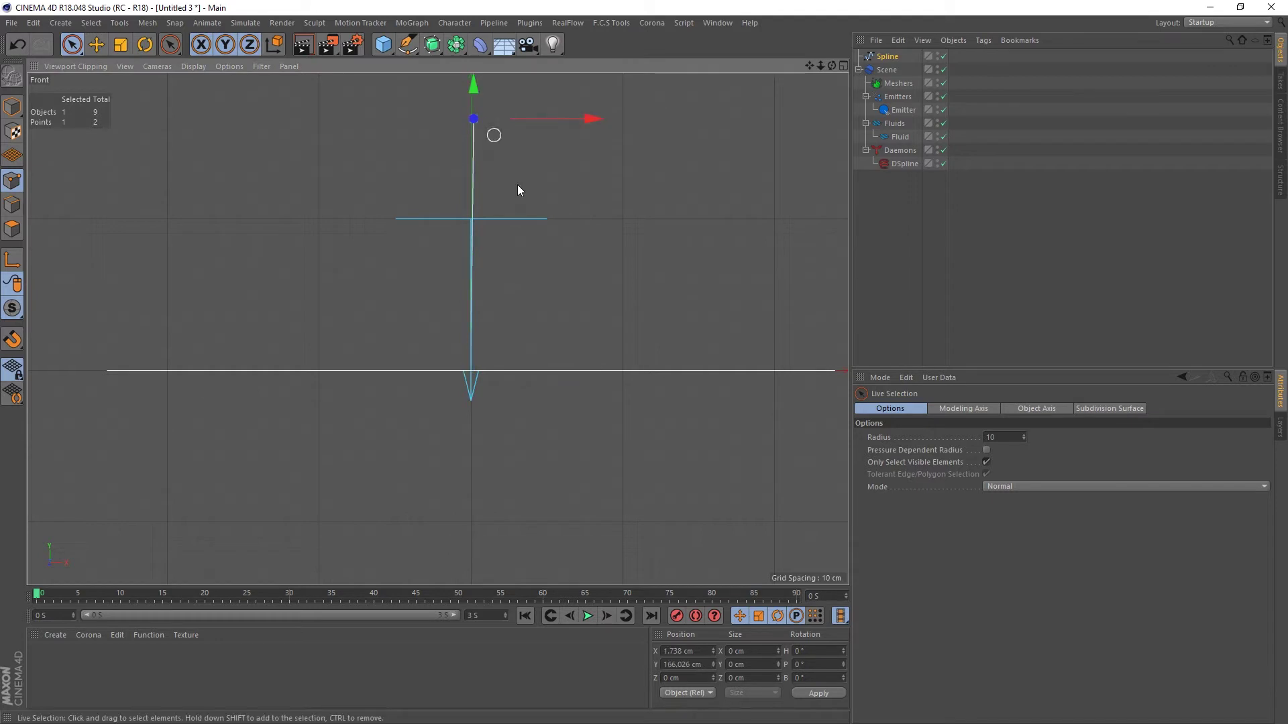
pyautogui.click(702, 654)
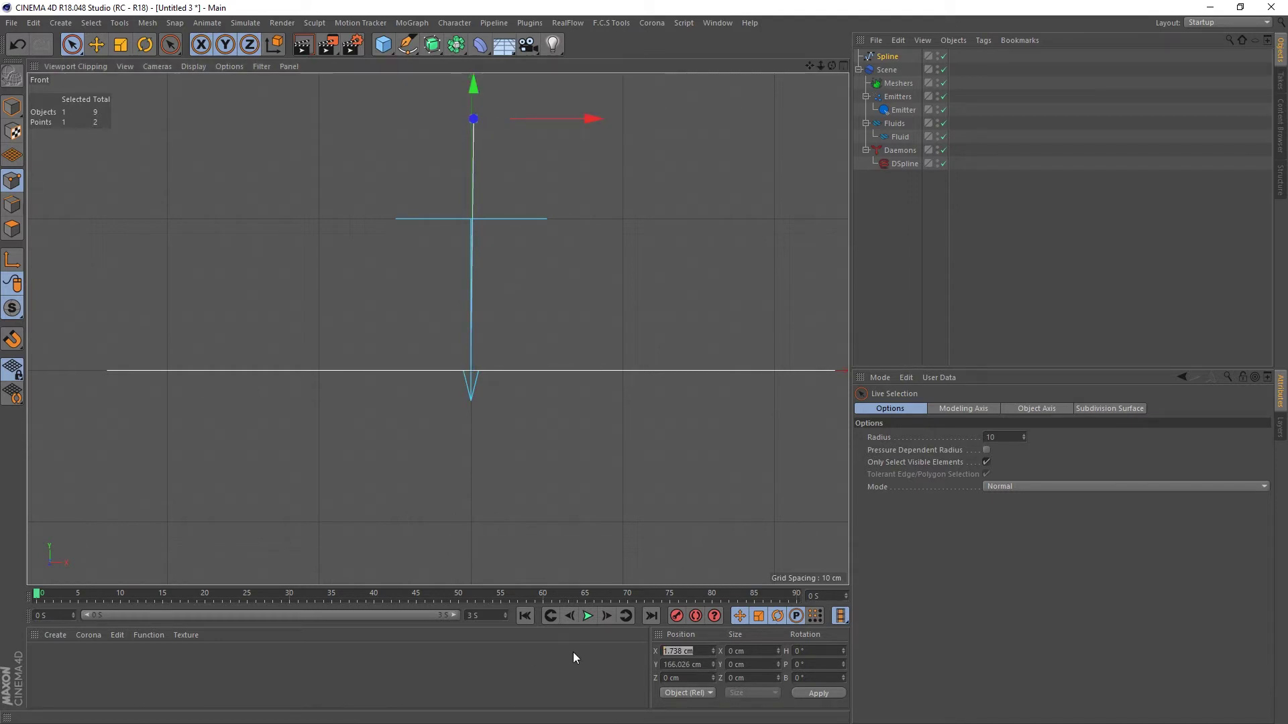
# Select the spline's lower point and set its X and Y positions to 0 cm.
pyautogui.click(457, 366)
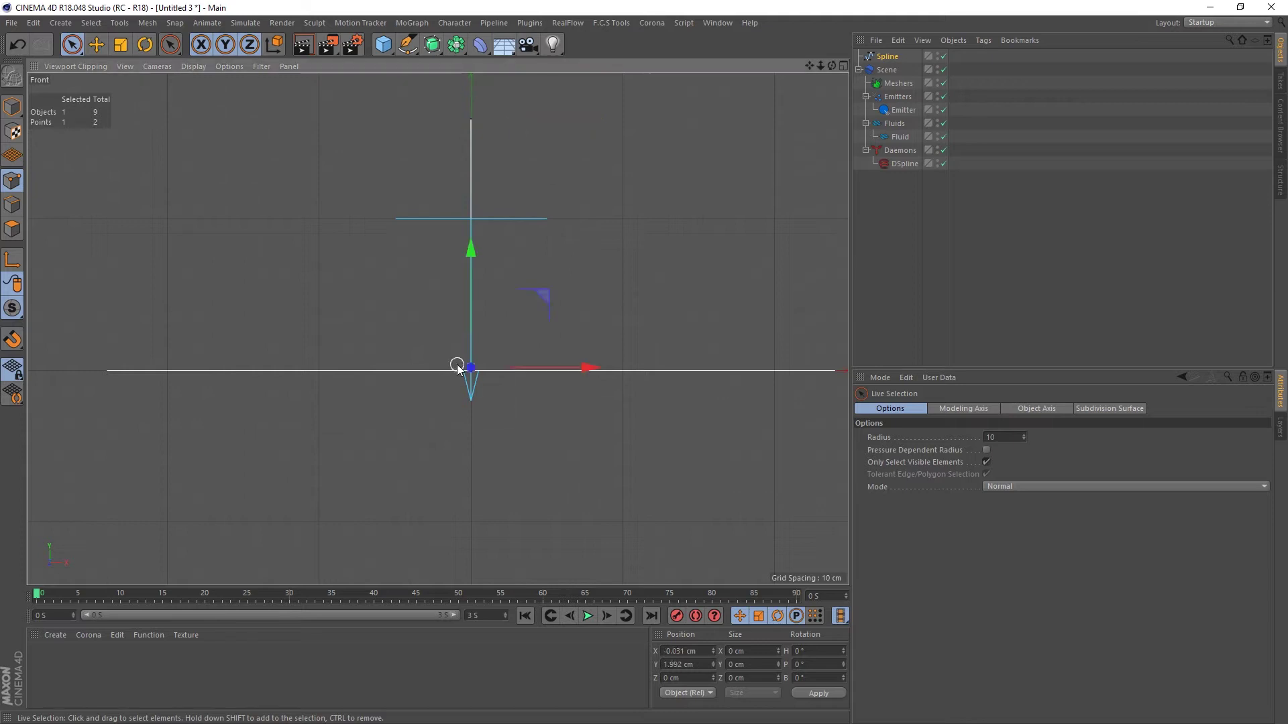
pyautogui.click(711, 654)
pyautogui.write('0')
pyautogui.press('Tab')
pyautogui.write('0')
pyautogui.press('Tab')
pyautogui.press('Return')
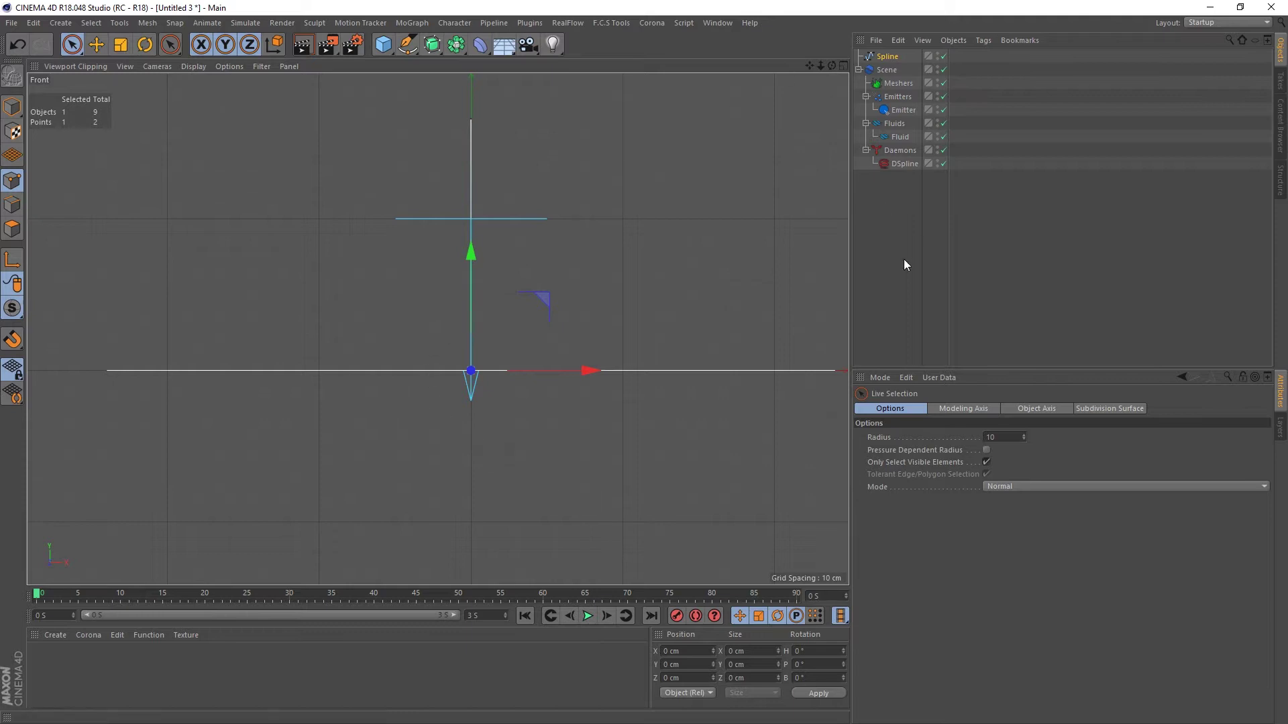
# Move the spline's upper point far up along the vertical axis in the perspective view and deselect it.
pyautogui.middleClick(658, 262)
pyautogui.middleClick(290, 201)
pyautogui.scroll(6, 469, 248)
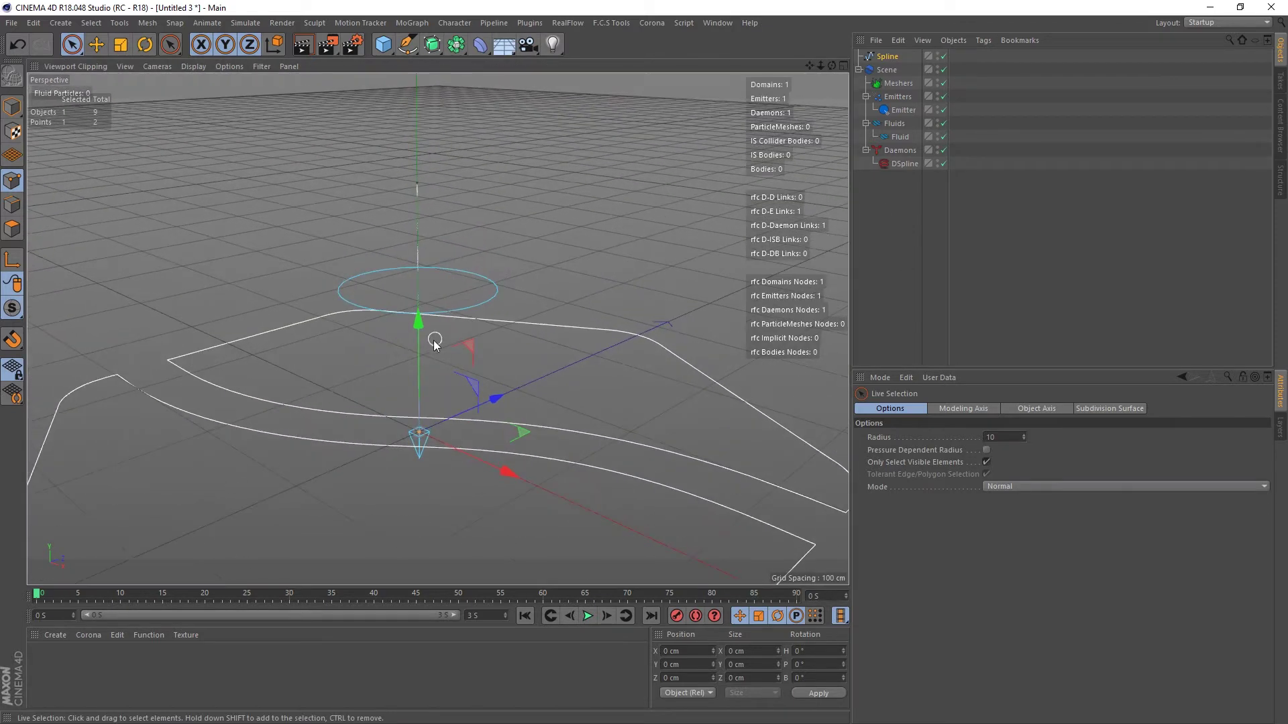
pyautogui.keyDown('alt'); pyautogui.moveTo(435, 345); pyautogui.dragTo(424, 312); pyautogui.keyUp('alt')
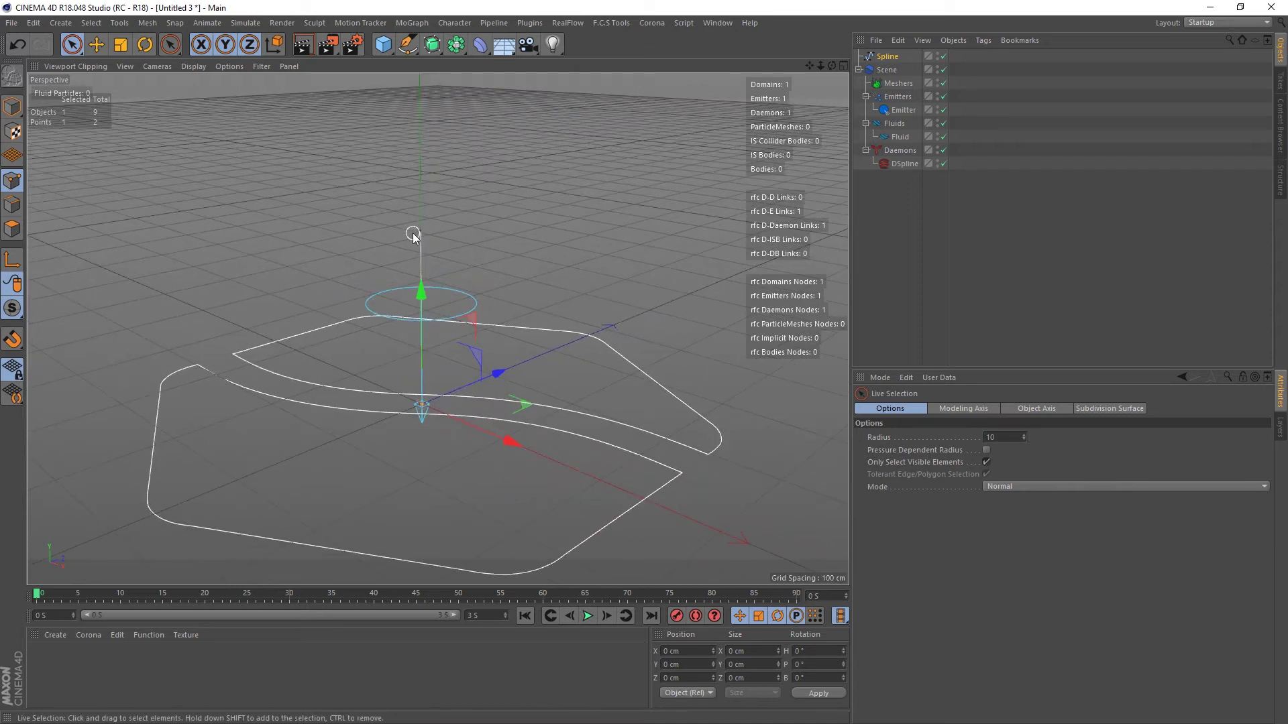
pyautogui.moveTo(422, 228); pyautogui.dragTo(421, 111)
pyautogui.scroll(-6, 460, 253)
pyautogui.keyDown('alt'); pyautogui.moveTo(517, 216); pyautogui.dragTo(430, 165); pyautogui.keyUp('alt')
pyautogui.scroll(-3, 583, 322)
pyautogui.keyDown('alt'); pyautogui.moveTo(581, 239); pyautogui.dragTo(480, 15); pyautogui.keyUp('alt')
pyautogui.click(601, 287)
pyautogui.scroll(3, 534, 385)
pyautogui.scroll(2, 493, 388)
pyautogui.keyDown('alt'); pyautogui.moveTo(483, 376); pyautogui.dragTo(509, 305, button='middle'); pyautogui.keyUp('alt')
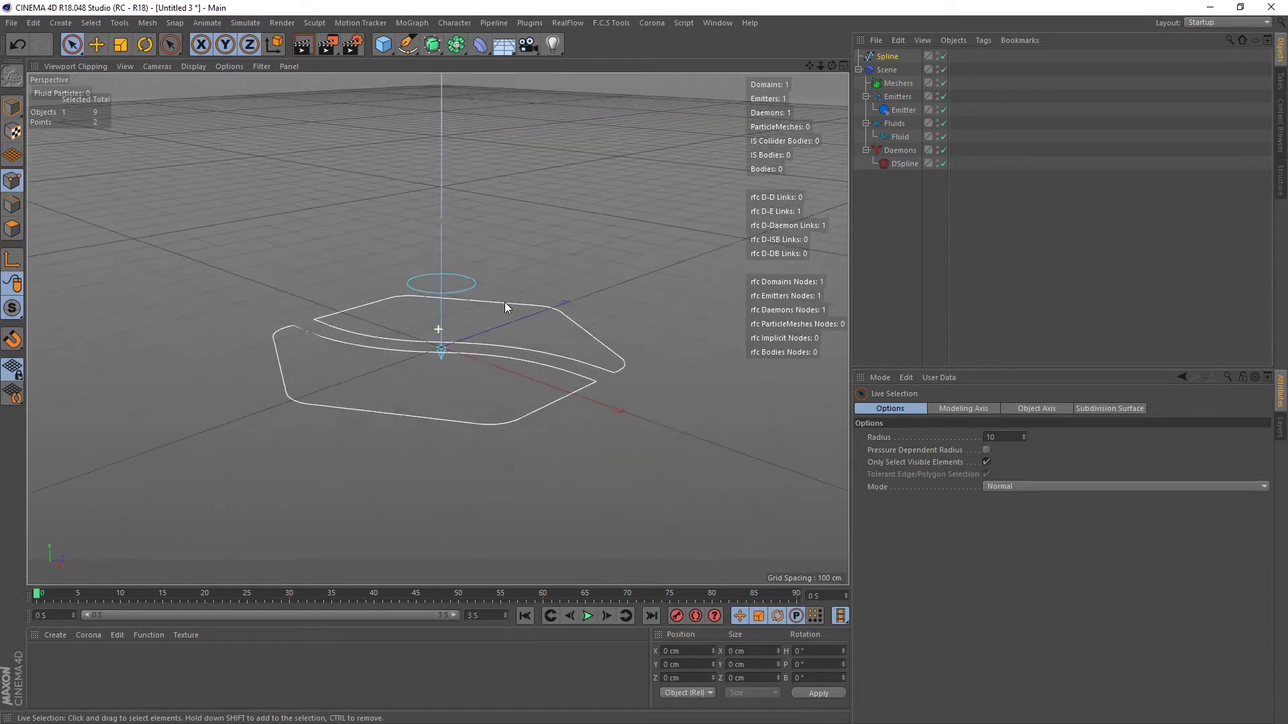
# Flip the emitter to face upward with a 180° pitch rotation and set its Y position to 0 cm.
pyautogui.click(899, 110)
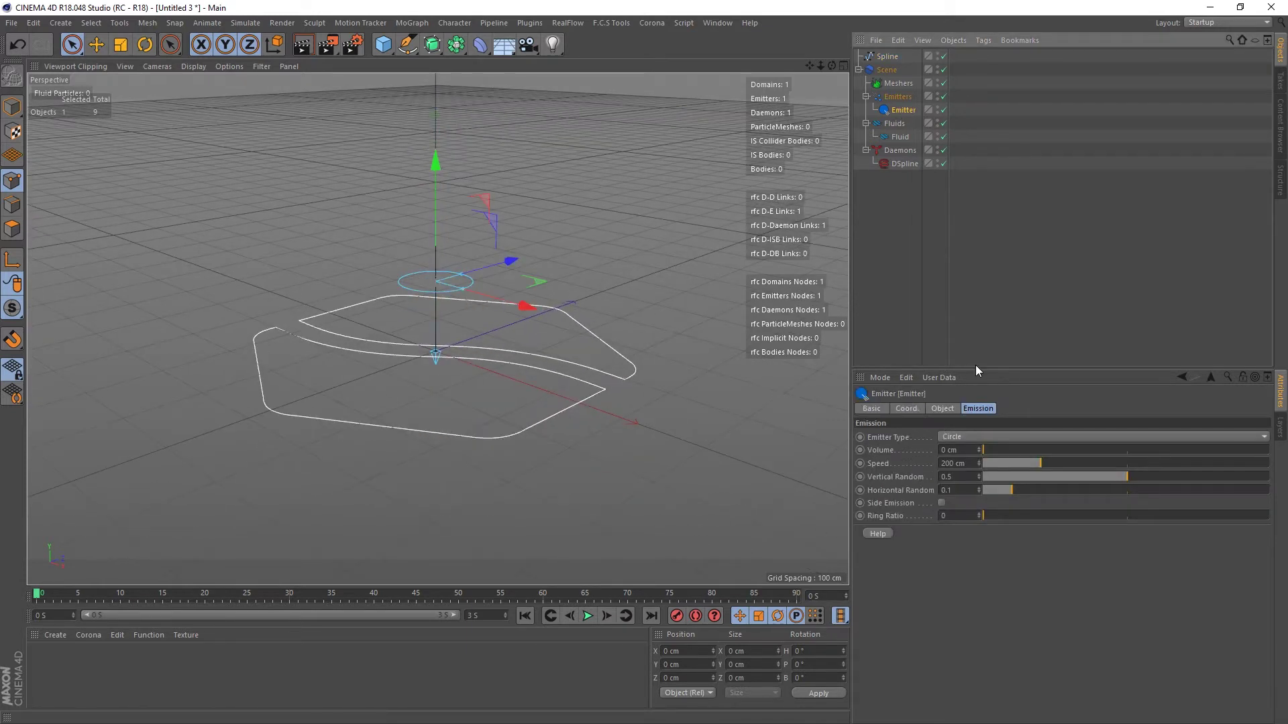
pyautogui.click(907, 408)
pyautogui.moveTo(1086, 450); pyautogui.dragTo(1086, 332)
pyautogui.press('Return')
pyautogui.click(912, 450)
pyautogui.press('Return')
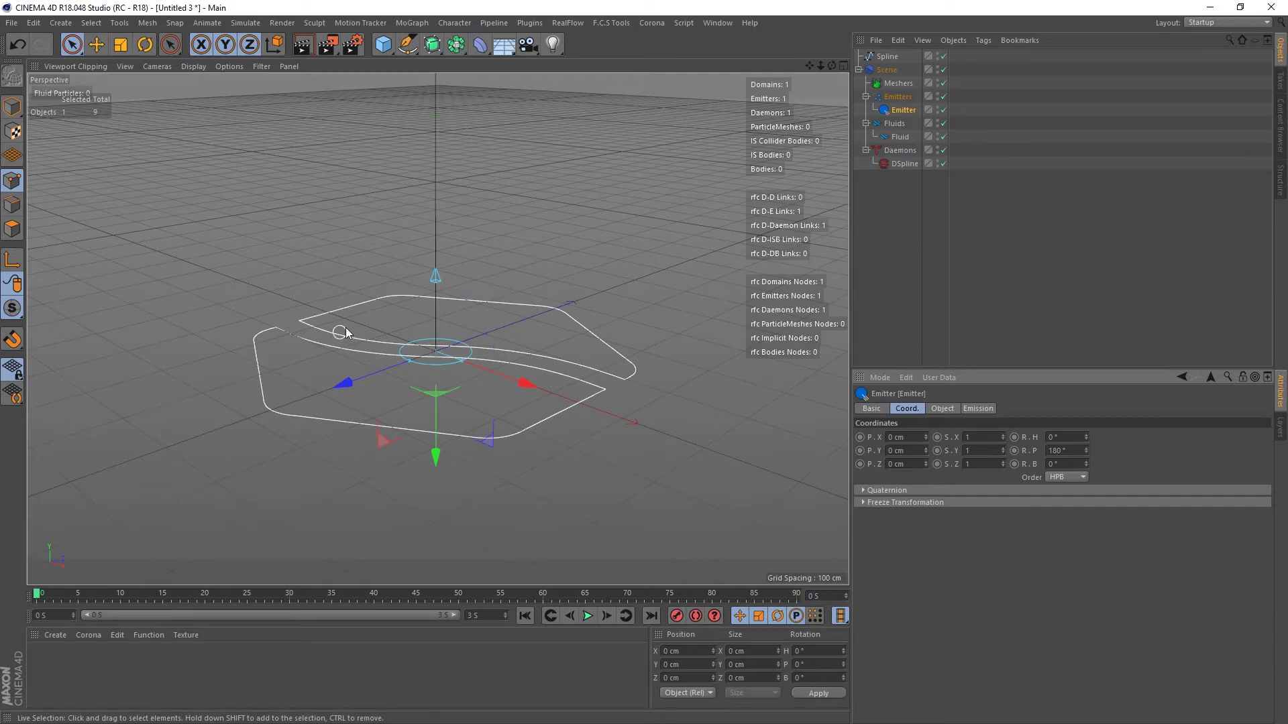
# Test-play the emission, set the timeline's end to 5 seconds, and extend the preview range to the full length.
pyautogui.scroll(-5, 396, 312)
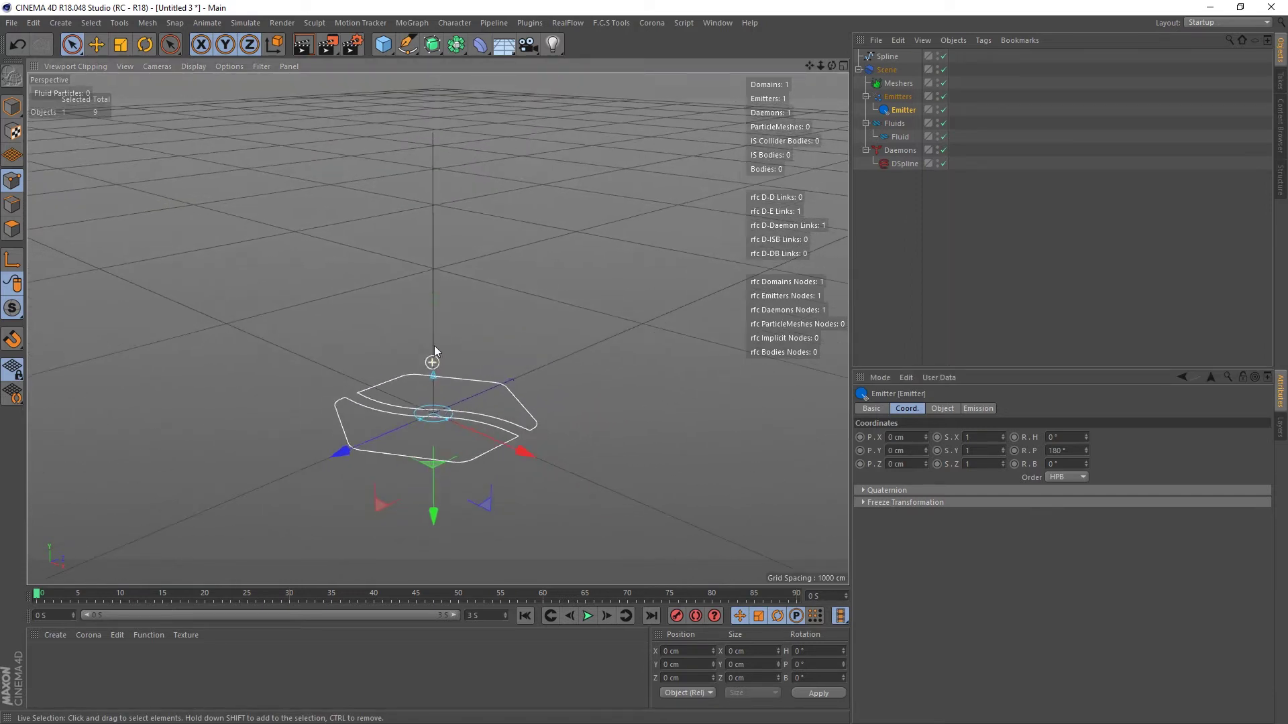
pyautogui.keyDown('alt'); pyautogui.moveTo(454, 287); pyautogui.dragTo(469, 310, button='middle'); pyautogui.keyUp('alt')
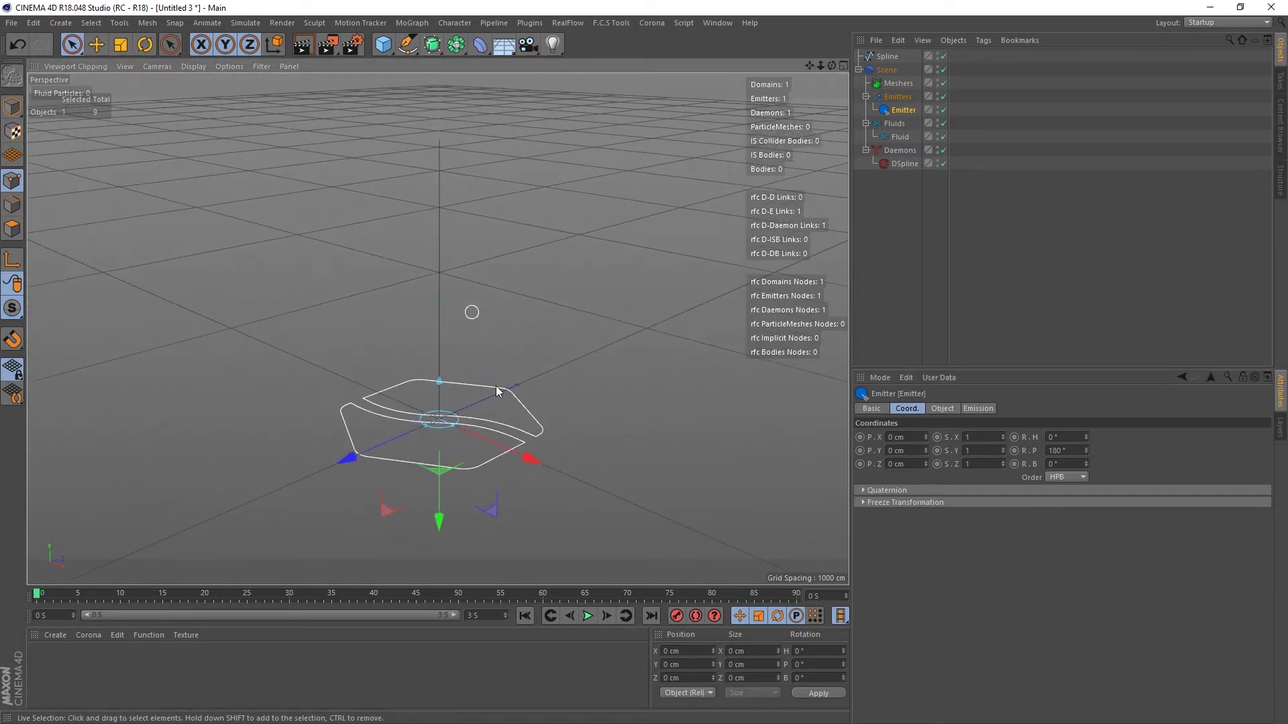
pyautogui.click(588, 621)
pyautogui.click(483, 620)
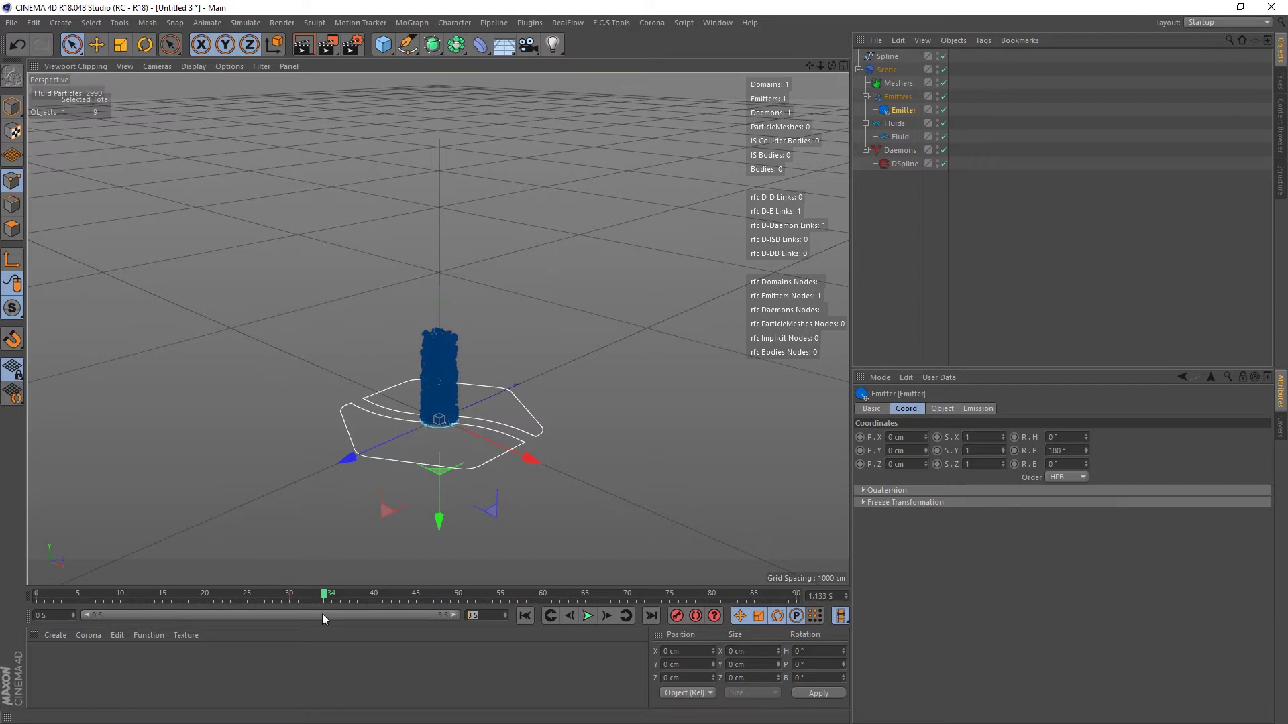
pyautogui.write('5')
pyautogui.press('Return')
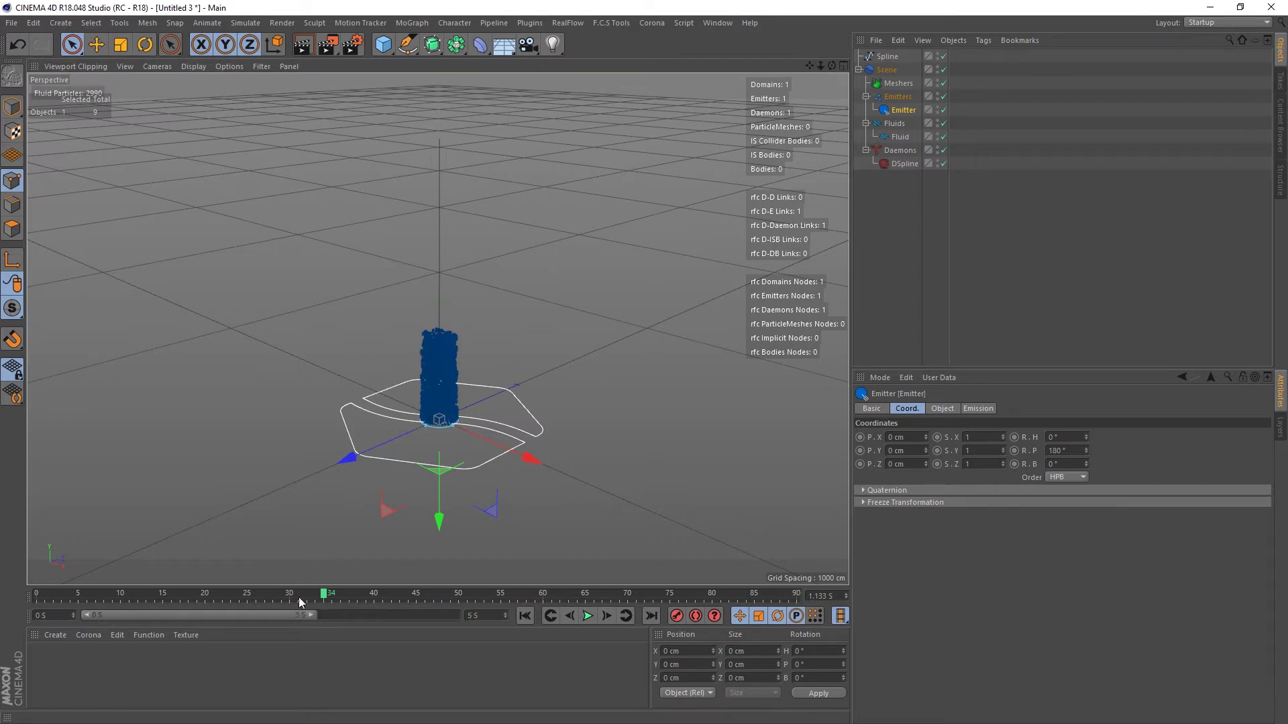
pyautogui.moveTo(311, 615); pyautogui.dragTo(454, 616)
# Play the particle simulation over the extended timeline, stop it and return to the first frame.
pyautogui.click(588, 616)
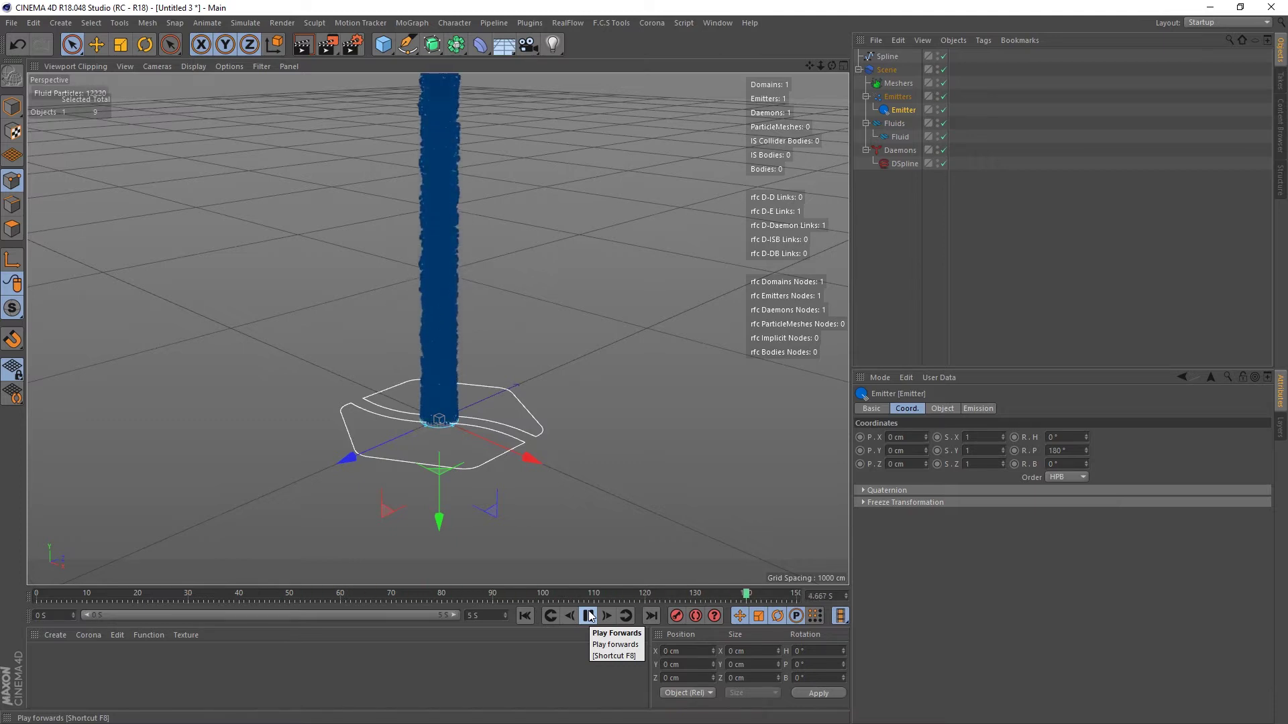
pyautogui.click(589, 616)
pyautogui.click(525, 616)
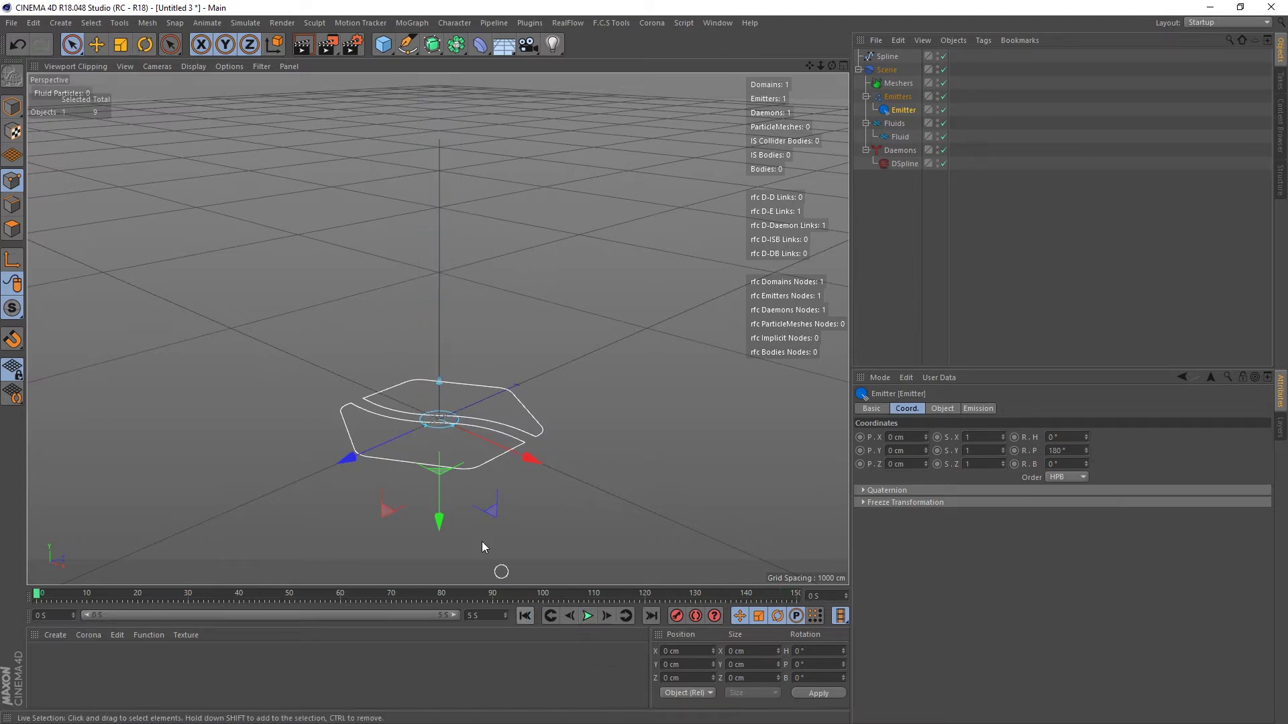
# Assign the vertical Spline as the DSpline daemon's Spline Object and frame the whole spline in the perspective view.
pyautogui.scroll(4, 445, 403)
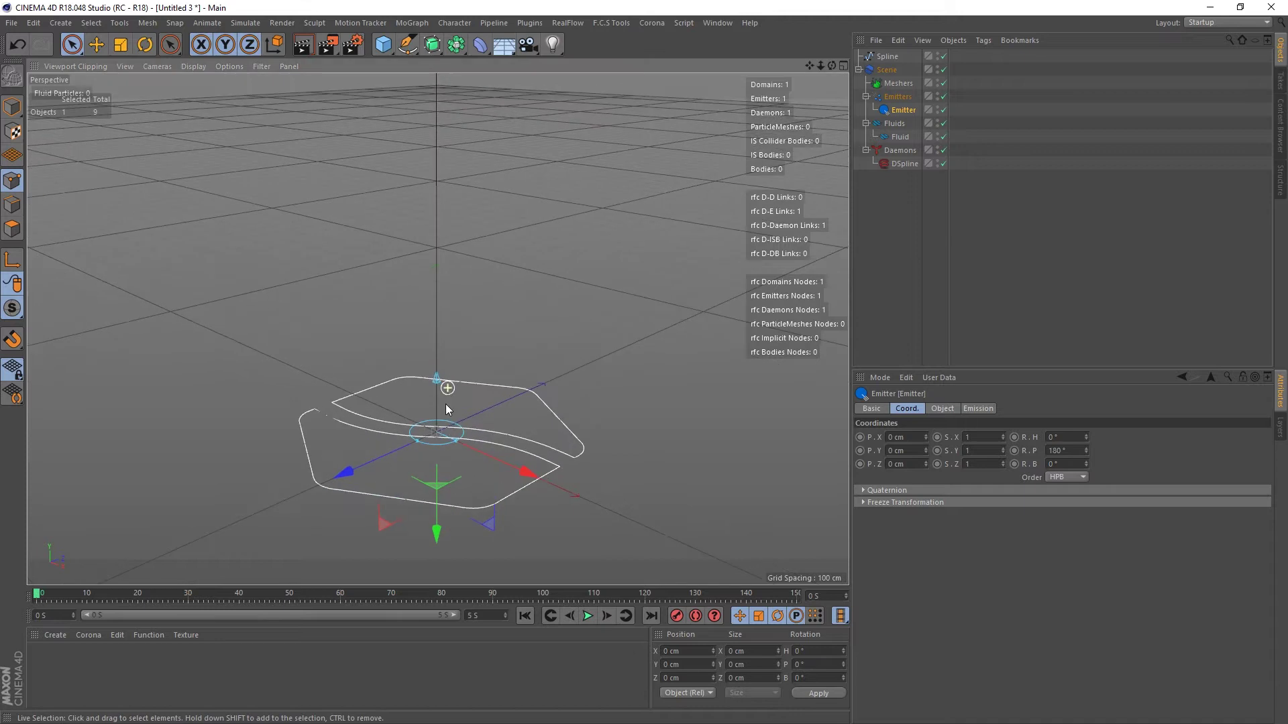
pyautogui.click(903, 163)
pyautogui.click(983, 408)
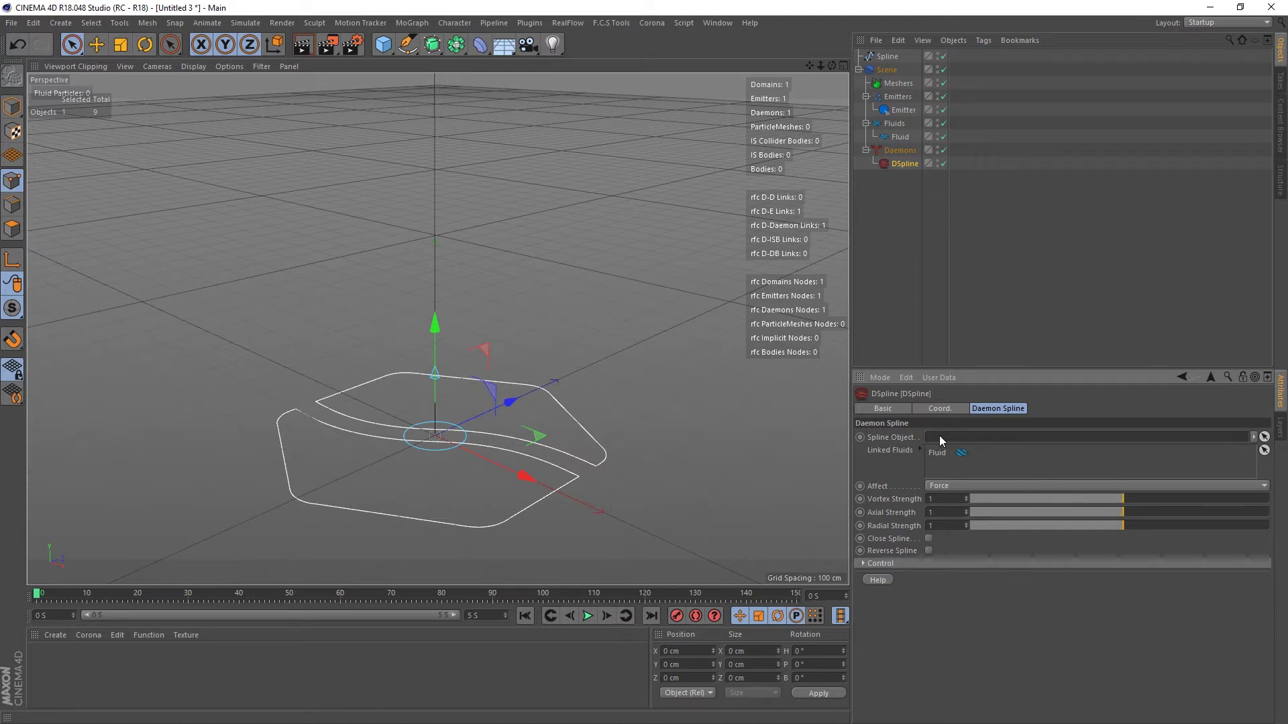
pyautogui.moveTo(886, 56); pyautogui.dragTo(948, 442)
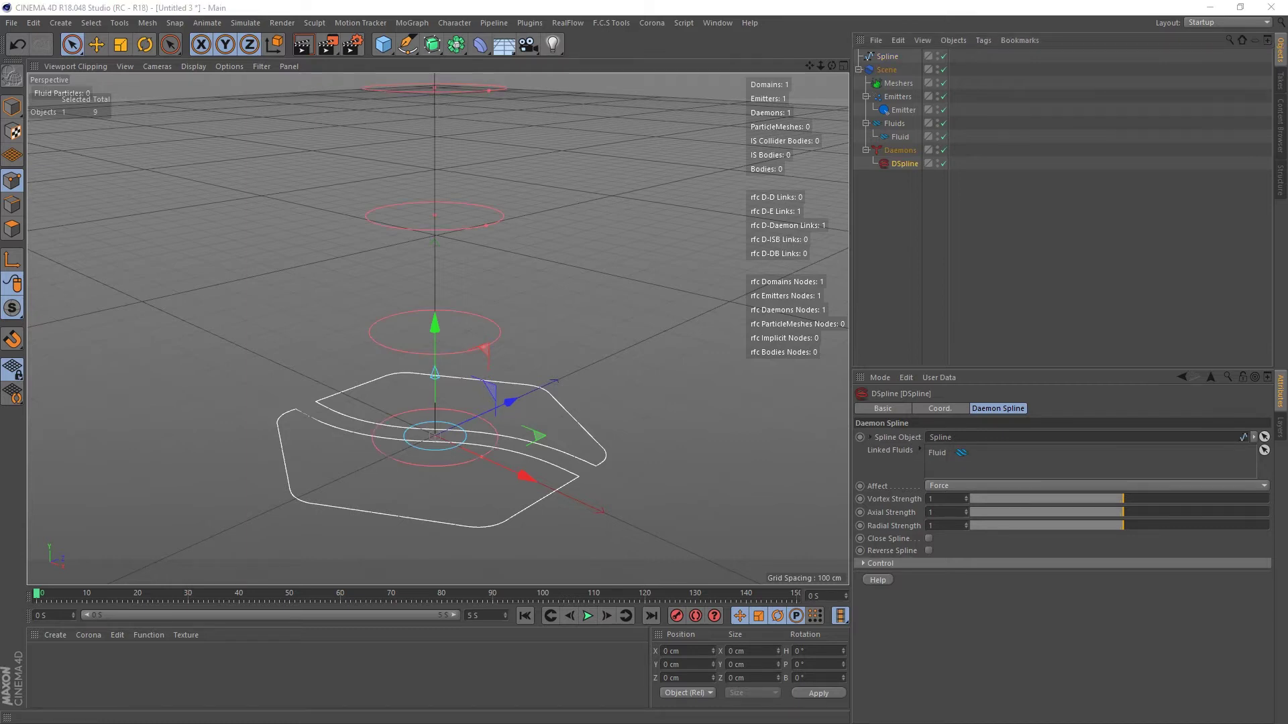
pyautogui.keyDown('alt'); pyautogui.moveTo(557, 470); pyautogui.dragTo(572, 273); pyautogui.keyUp('alt')
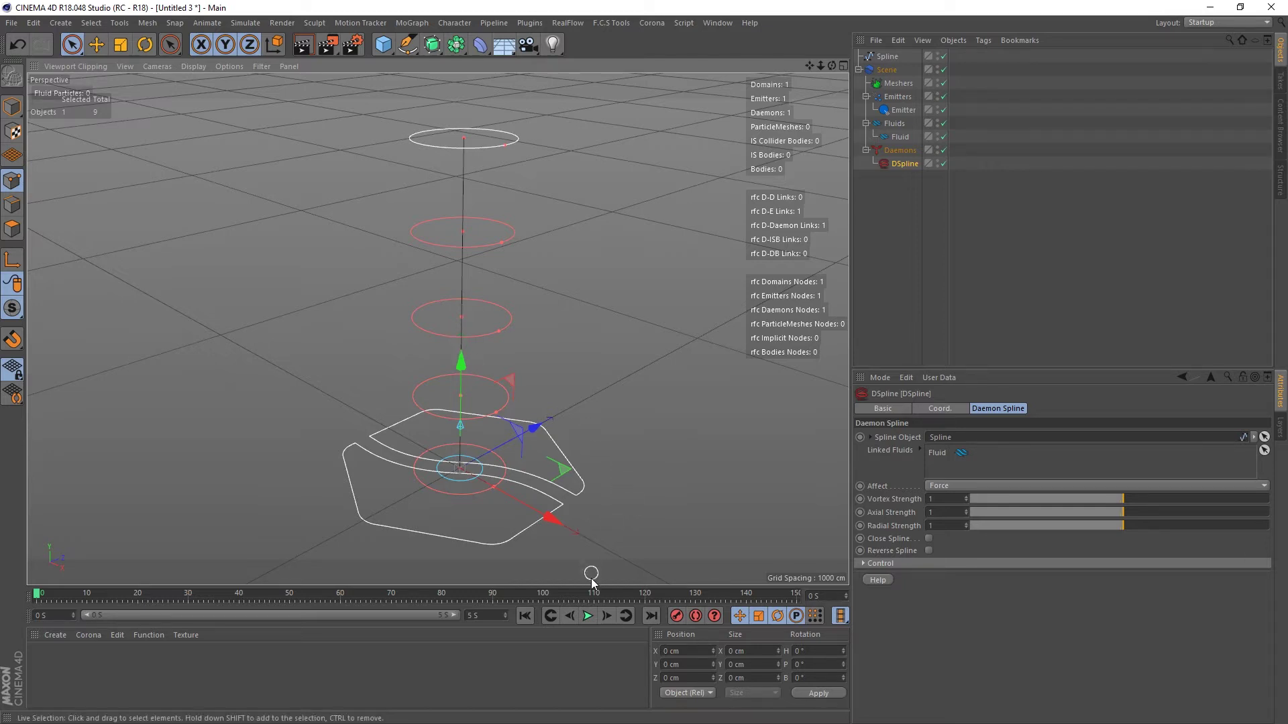
# Play the simulation with the spline daemon active, stop it and return to the first frame.
pyautogui.click(589, 617)
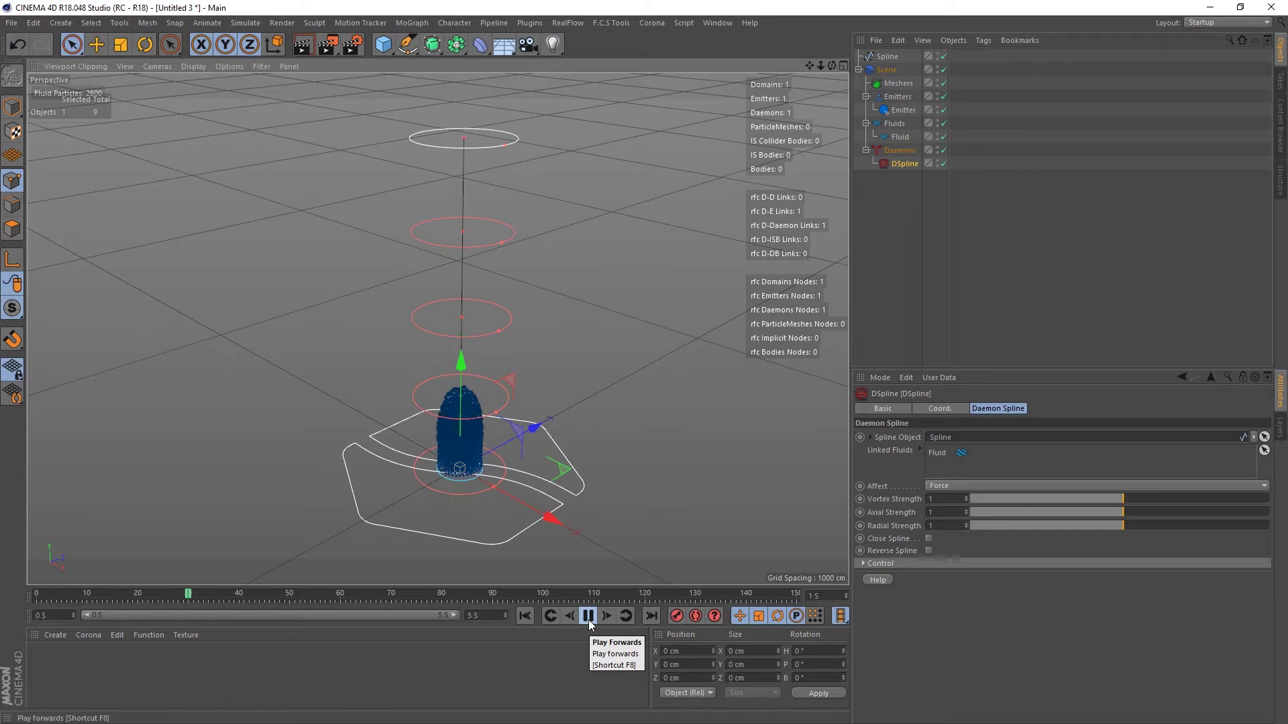
pyautogui.scroll(3, 538, 447)
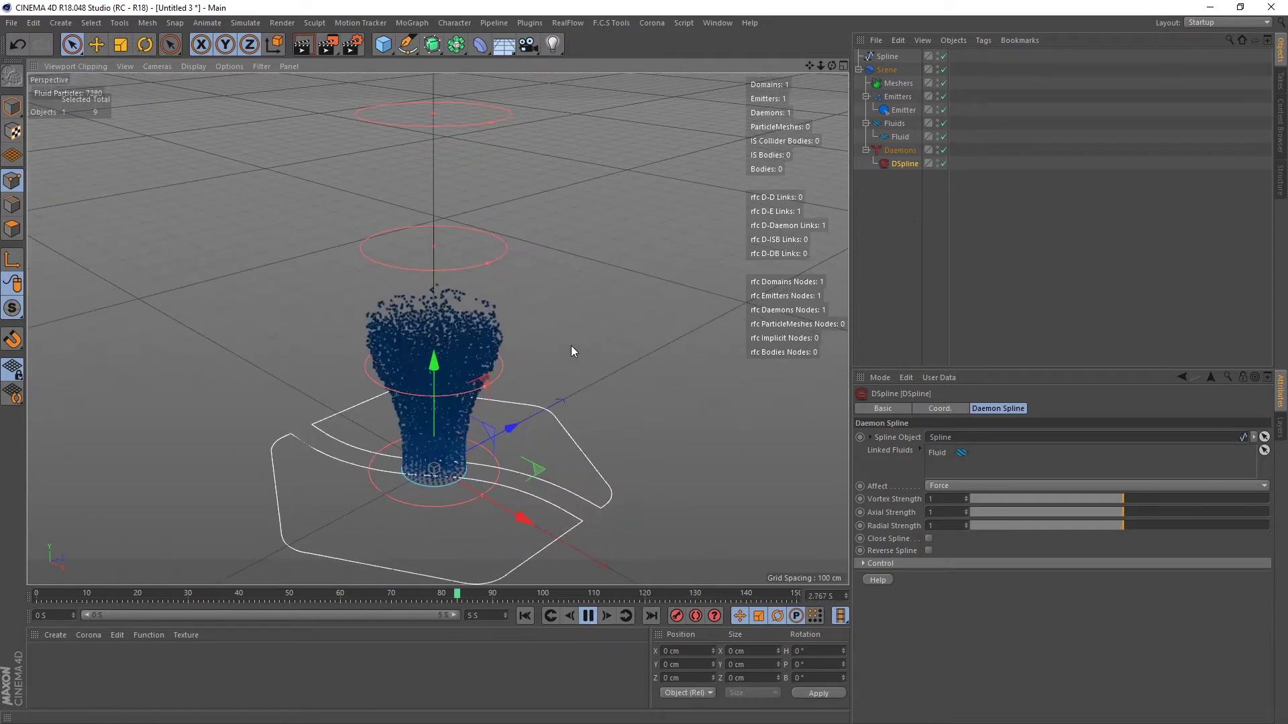
pyautogui.keyDown('alt'); pyautogui.moveTo(570, 345); pyautogui.dragTo(574, 356, button='middle'); pyautogui.keyUp('alt')
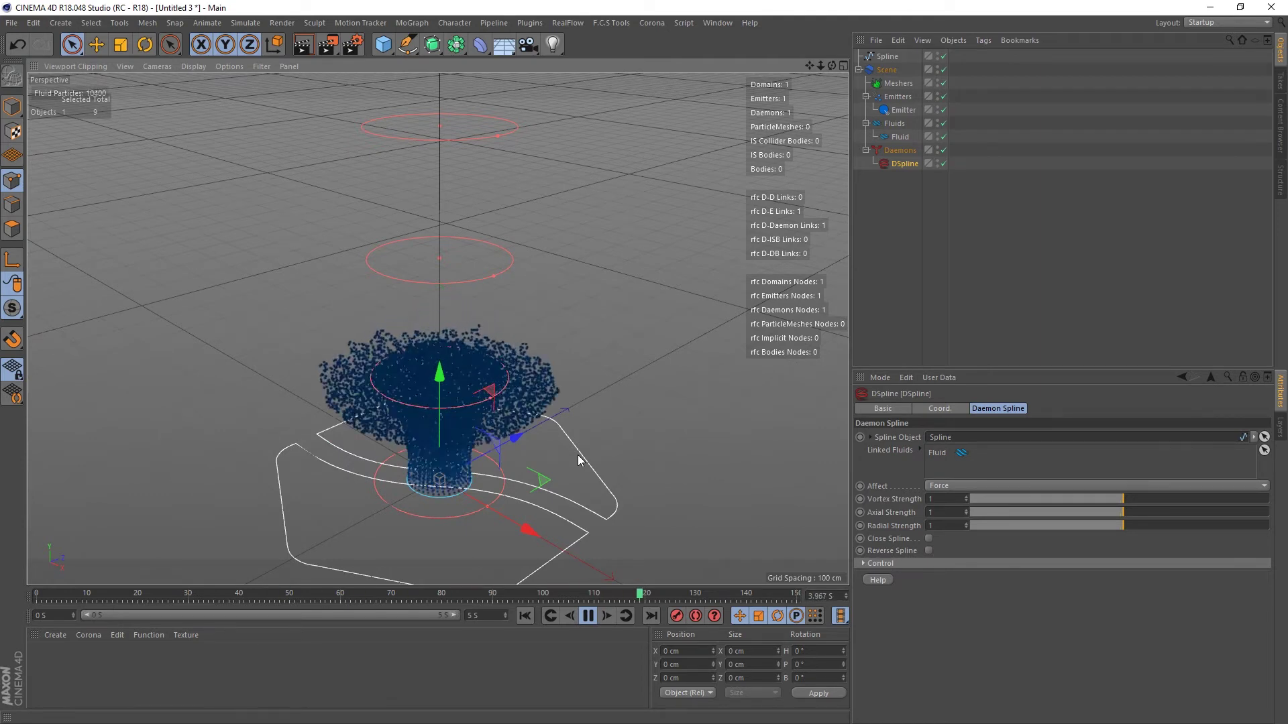
pyautogui.click(587, 616)
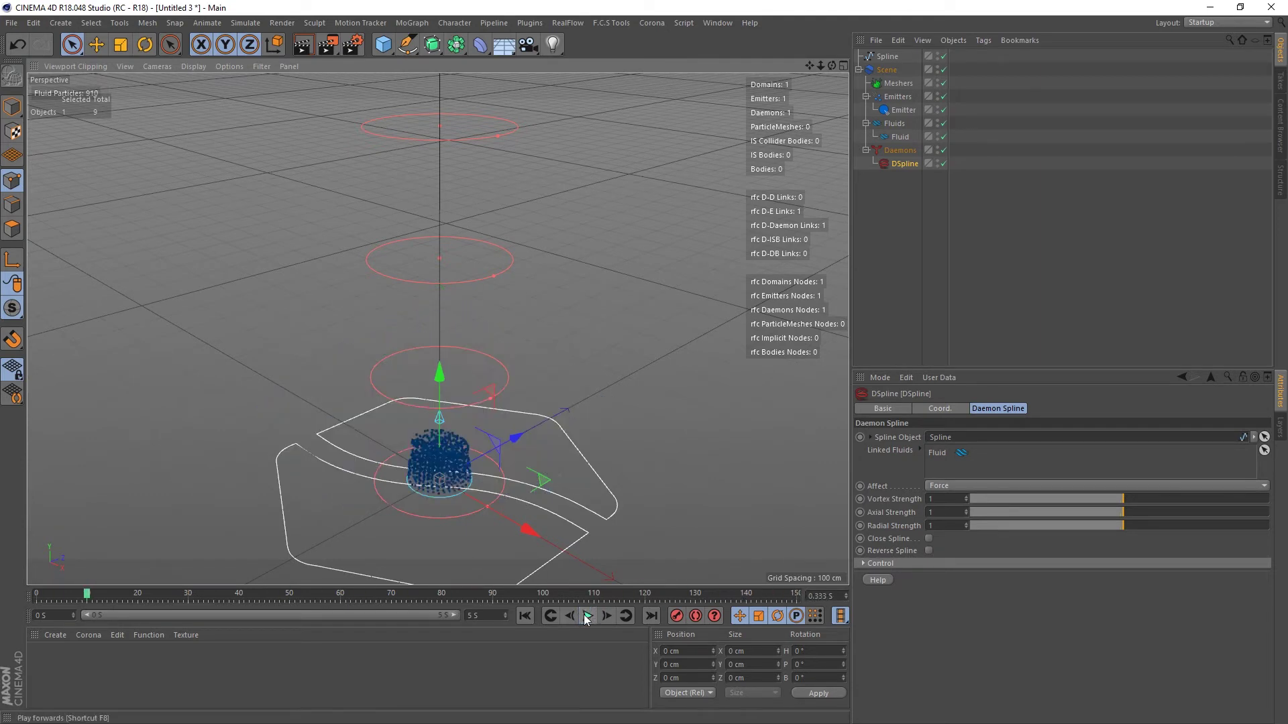
pyautogui.click(525, 615)
pyautogui.keyDown('alt'); pyautogui.moveTo(469, 402); pyautogui.dragTo(561, 337); pyautogui.keyUp('alt')
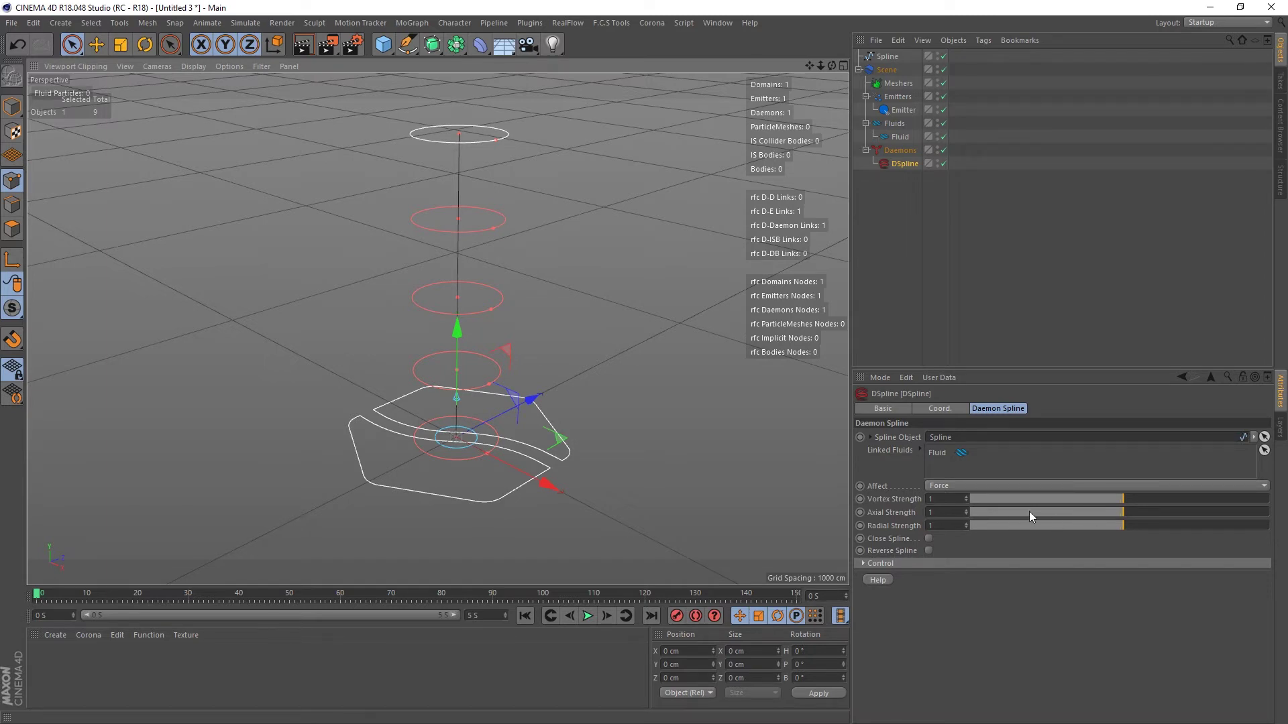
# Undo the stray Radial Strength change and examine the daemon's Control settings for offset, axial, radial, vortex and radius.
pyautogui.click(864, 563)
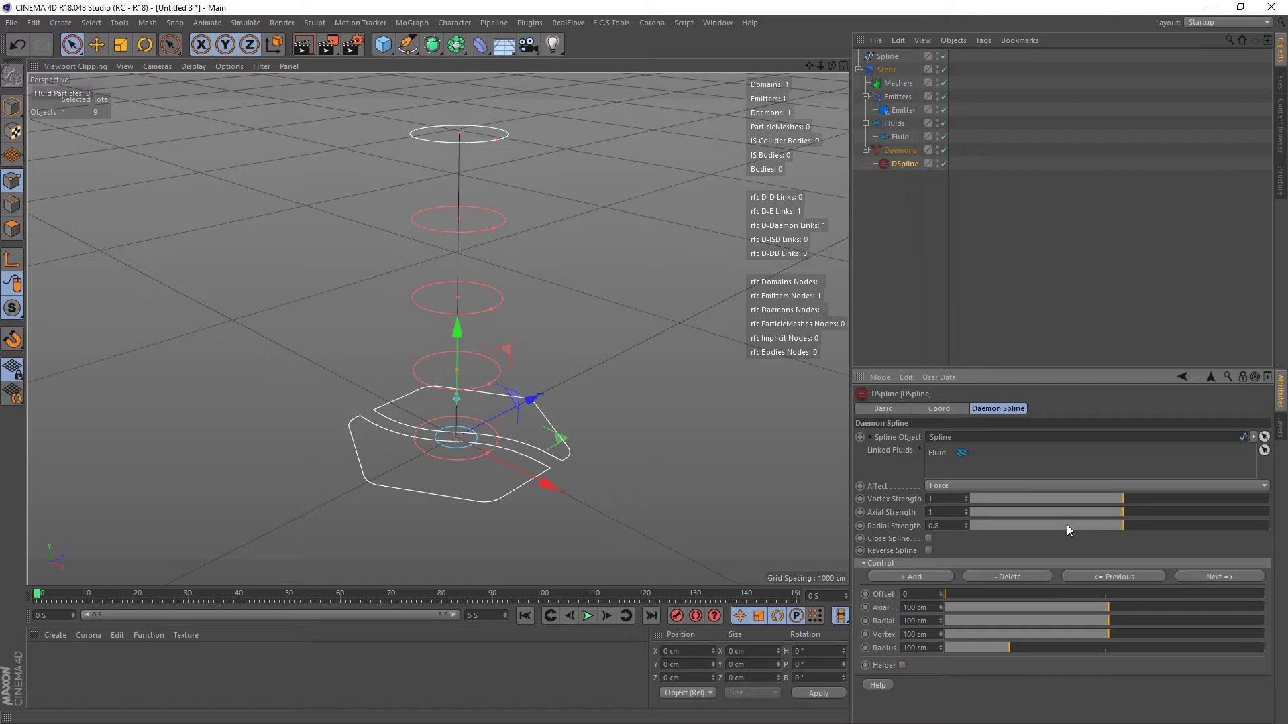
pyautogui.hotkey('ctrl', 'z')
pyautogui.keyDown('alt'); pyautogui.moveTo(550, 112); pyautogui.dragTo(492, 166); pyautogui.keyUp('alt')
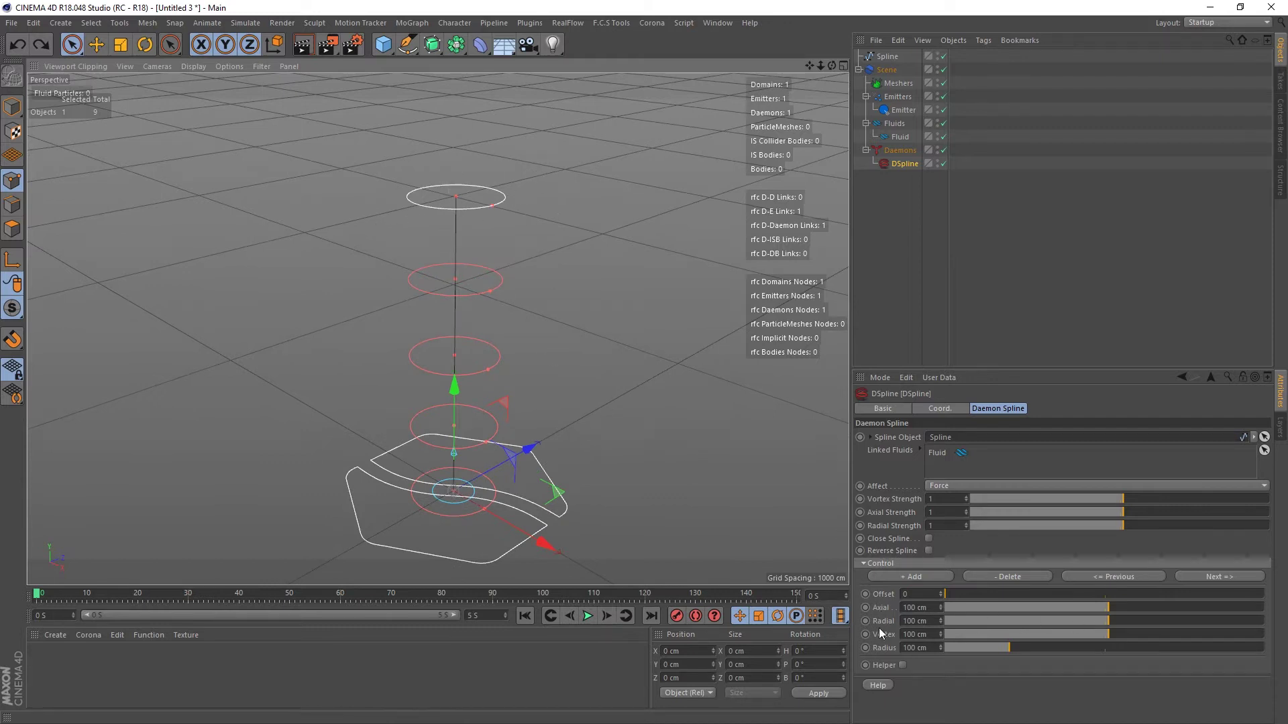
pyautogui.moveTo(1105, 631)
pyautogui.mouseDown()
pyautogui.moveTo(1058, 641)
pyautogui.moveTo(1105, 623)
pyautogui.mouseUp()
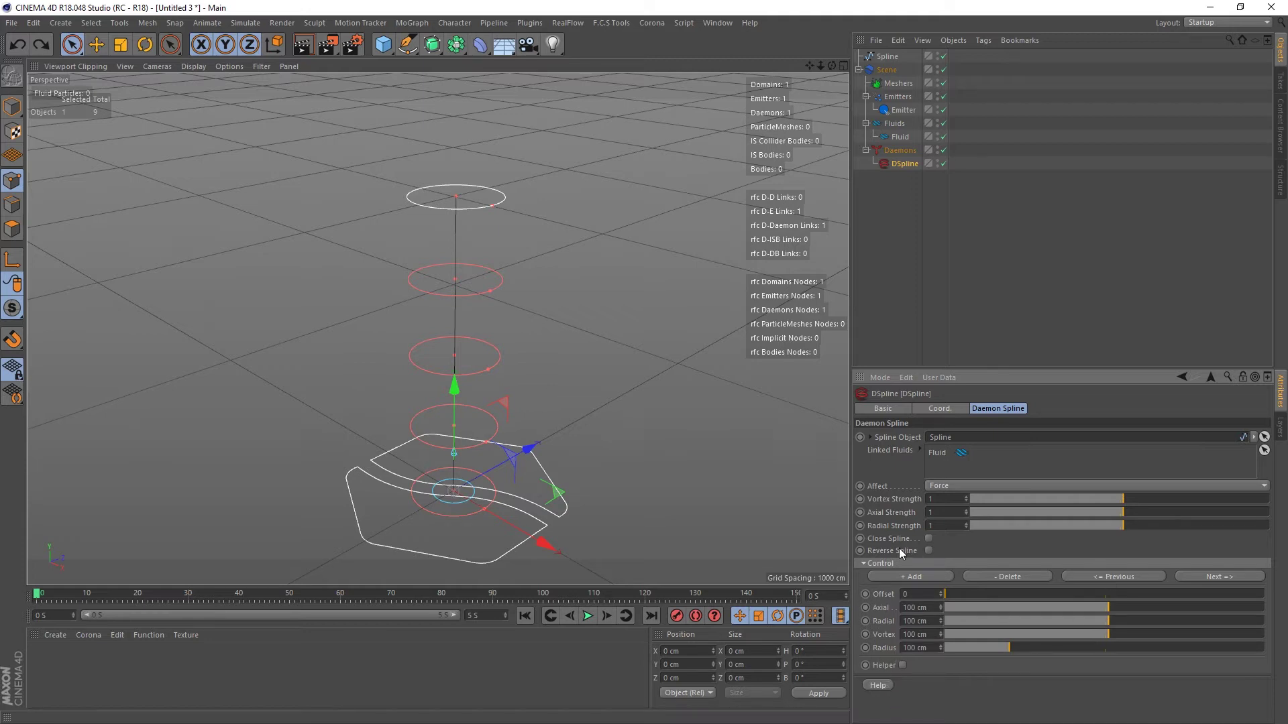
pyautogui.click(876, 564)
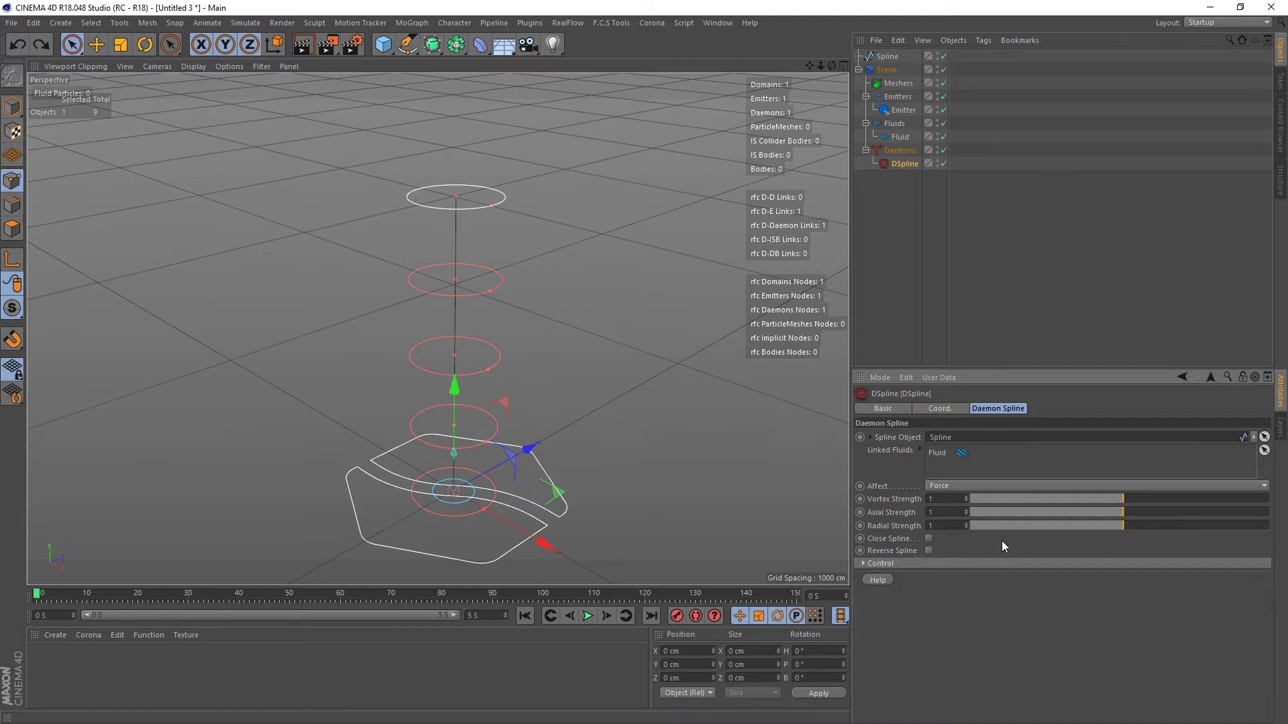
pyautogui.keyDown('alt'); pyautogui.moveTo(409, 453); pyautogui.dragTo(428, 419); pyautogui.keyUp('alt')
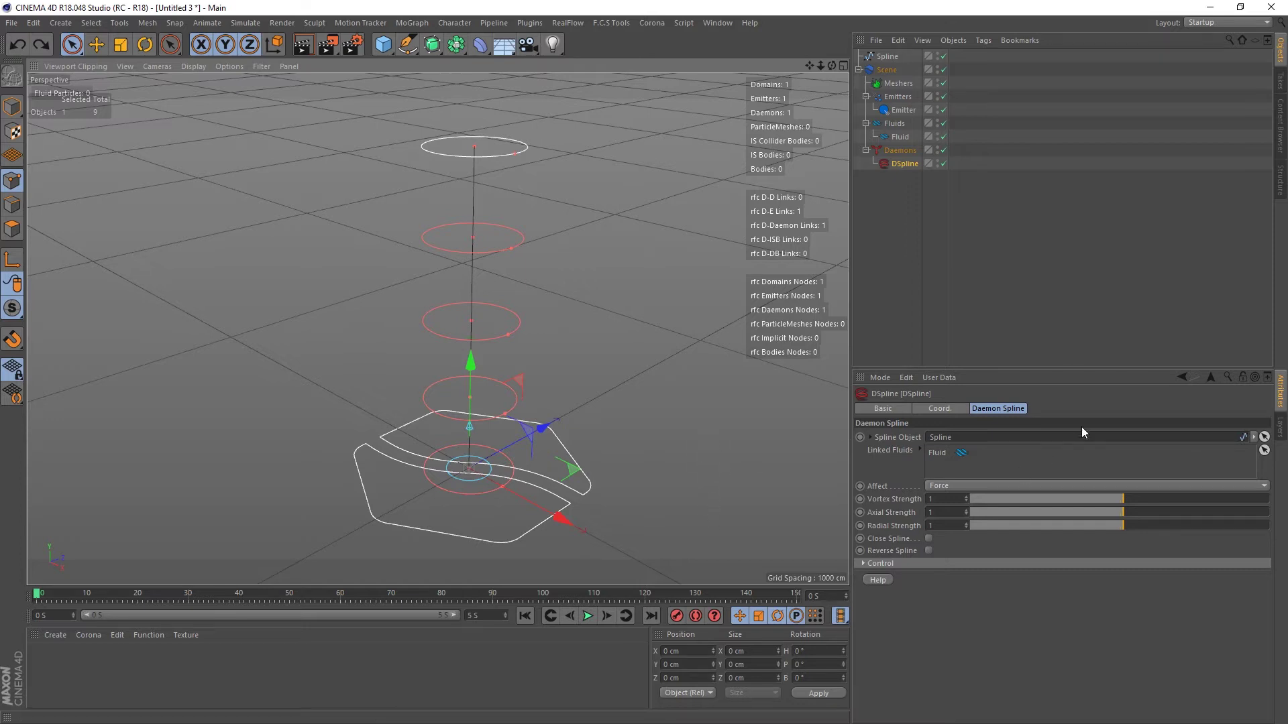
# Try a Vortex Strength of 7 on the DSpline daemon, play the simulation and stop it.
pyautogui.moveTo(1125, 502); pyautogui.dragTo(1133, 497)
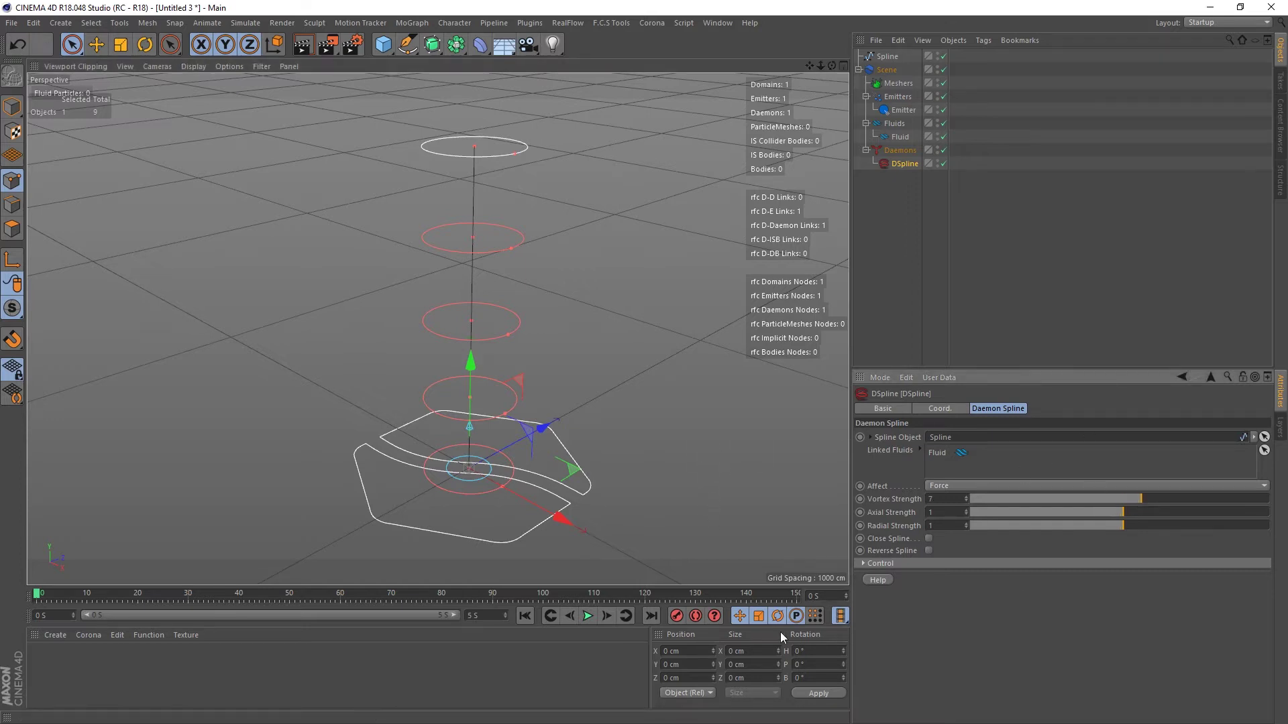
pyautogui.click(587, 617)
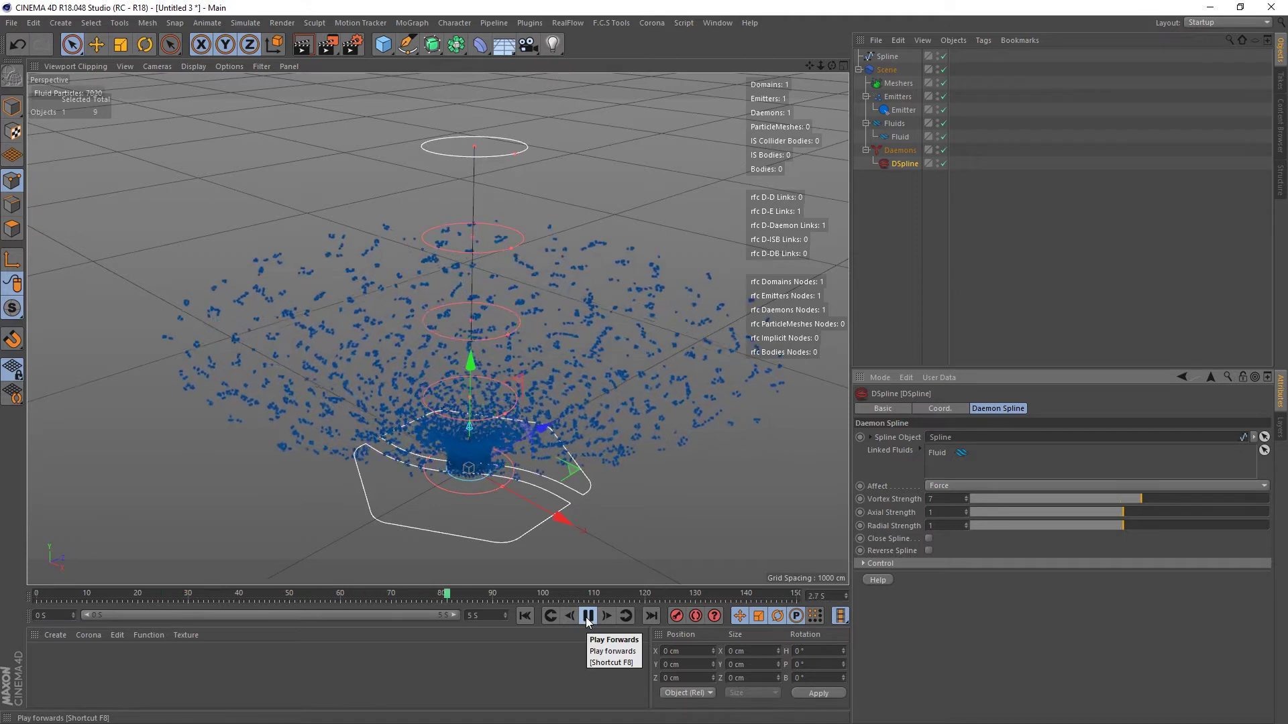
pyautogui.click(586, 618)
# Test the simulation with a Vortex Strength of -7, rewind to the first frame and restore the strength to 1.
pyautogui.click(954, 499)
pyautogui.press('BackSpace')
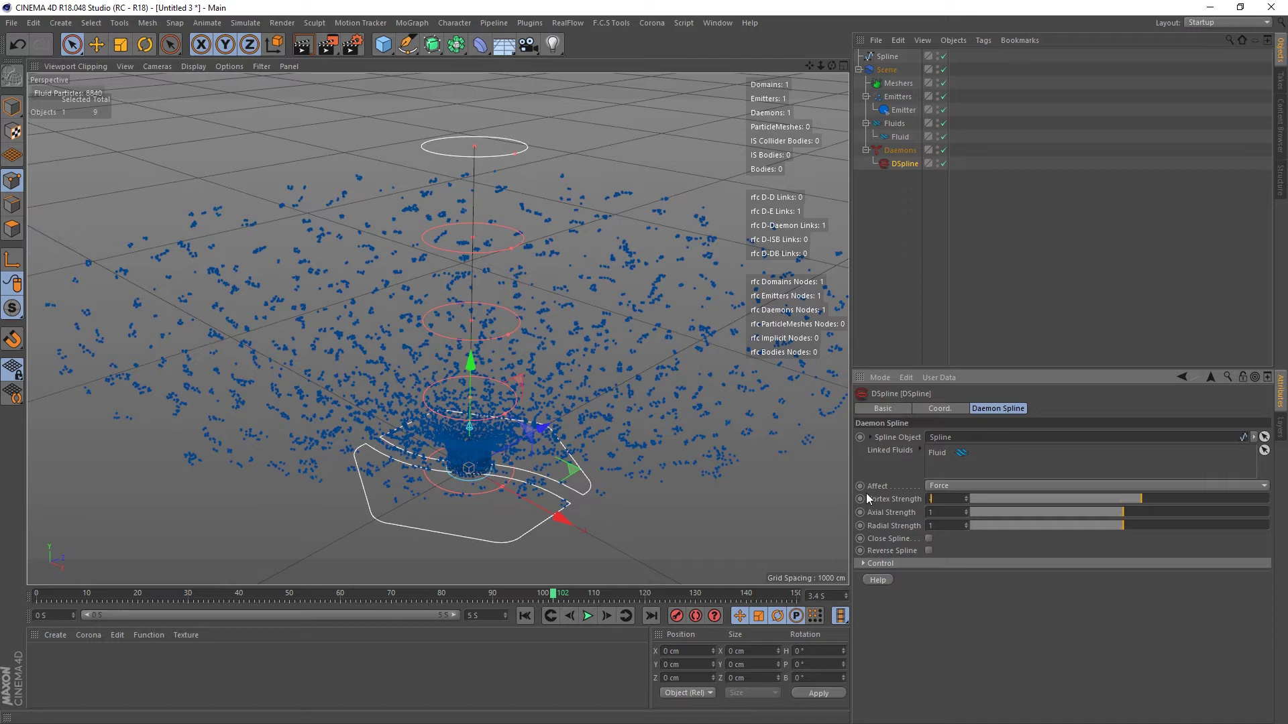
pyautogui.click(585, 616)
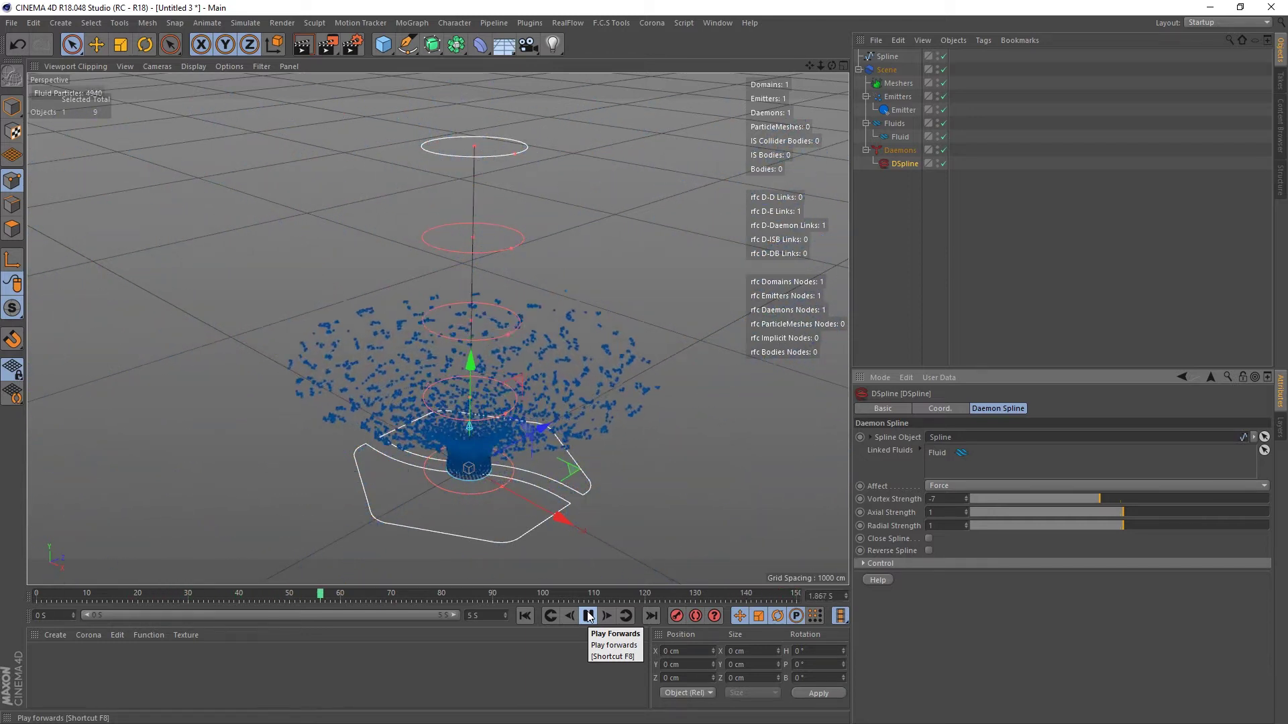
pyautogui.click(523, 617)
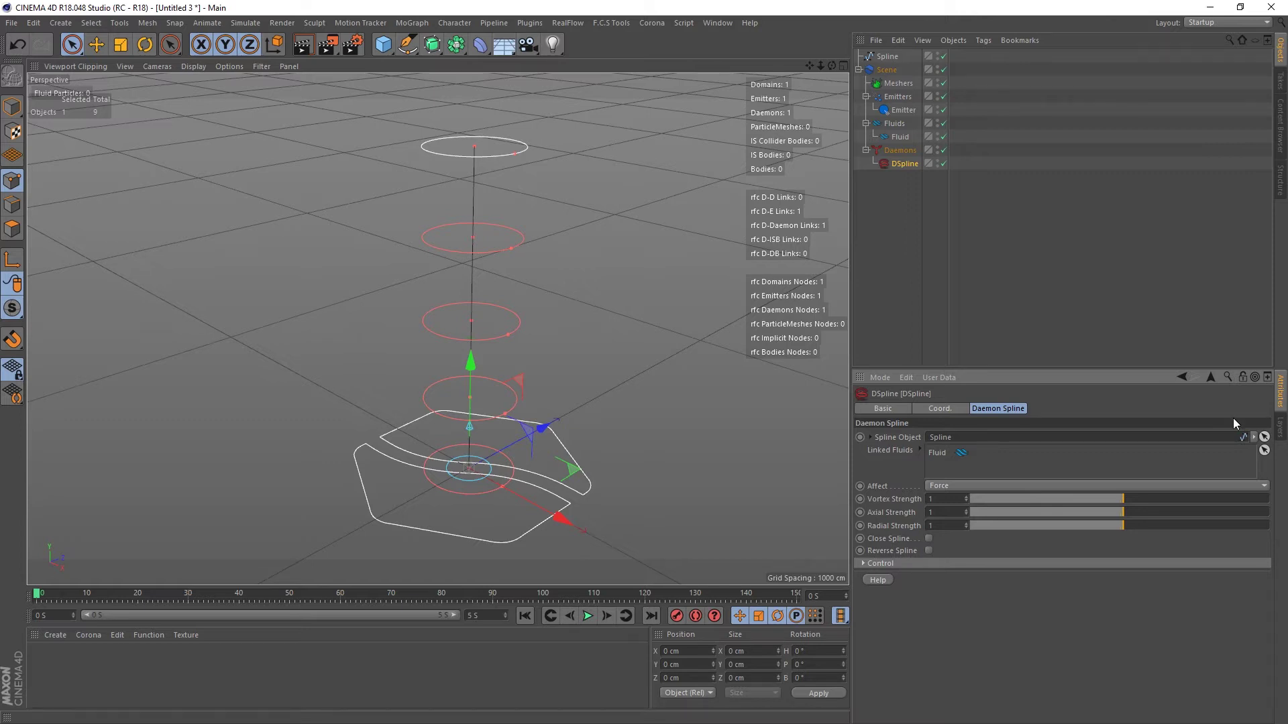
# Play the simulation and try an Axial Strength of 2 on the DSpline daemon while it runs.
pyautogui.click(588, 616)
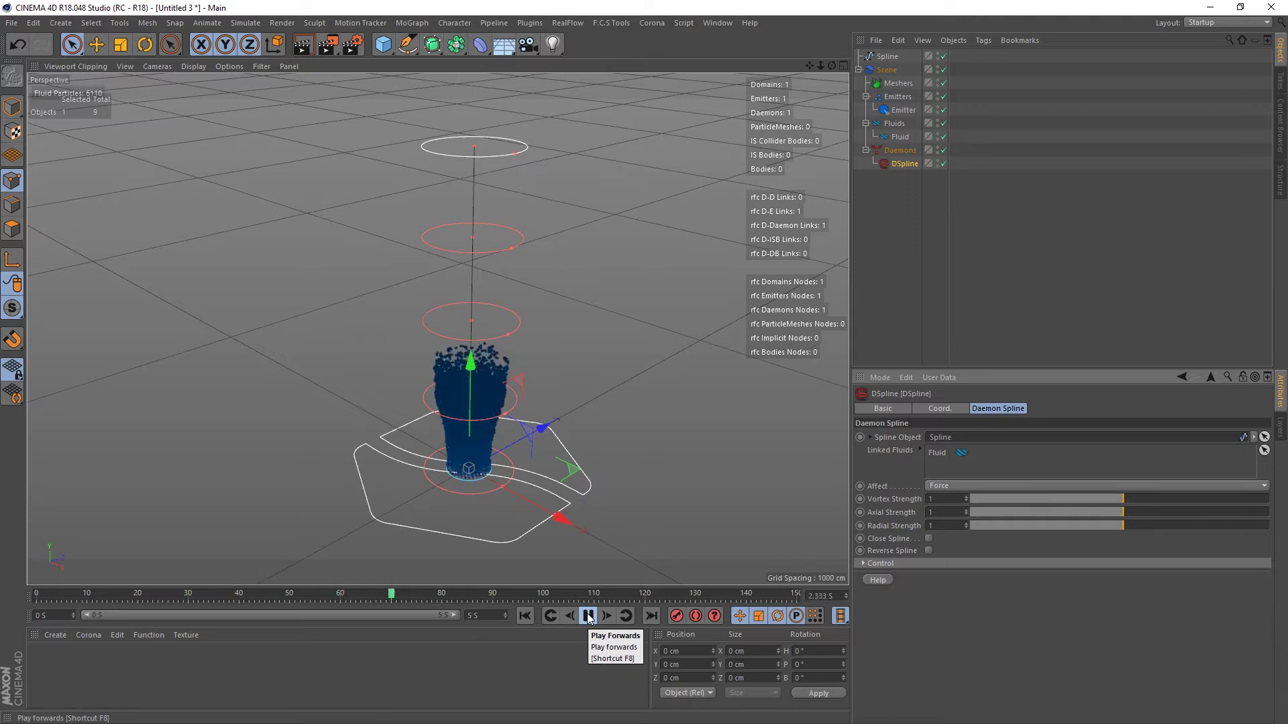
pyautogui.doubleClick(939, 512)
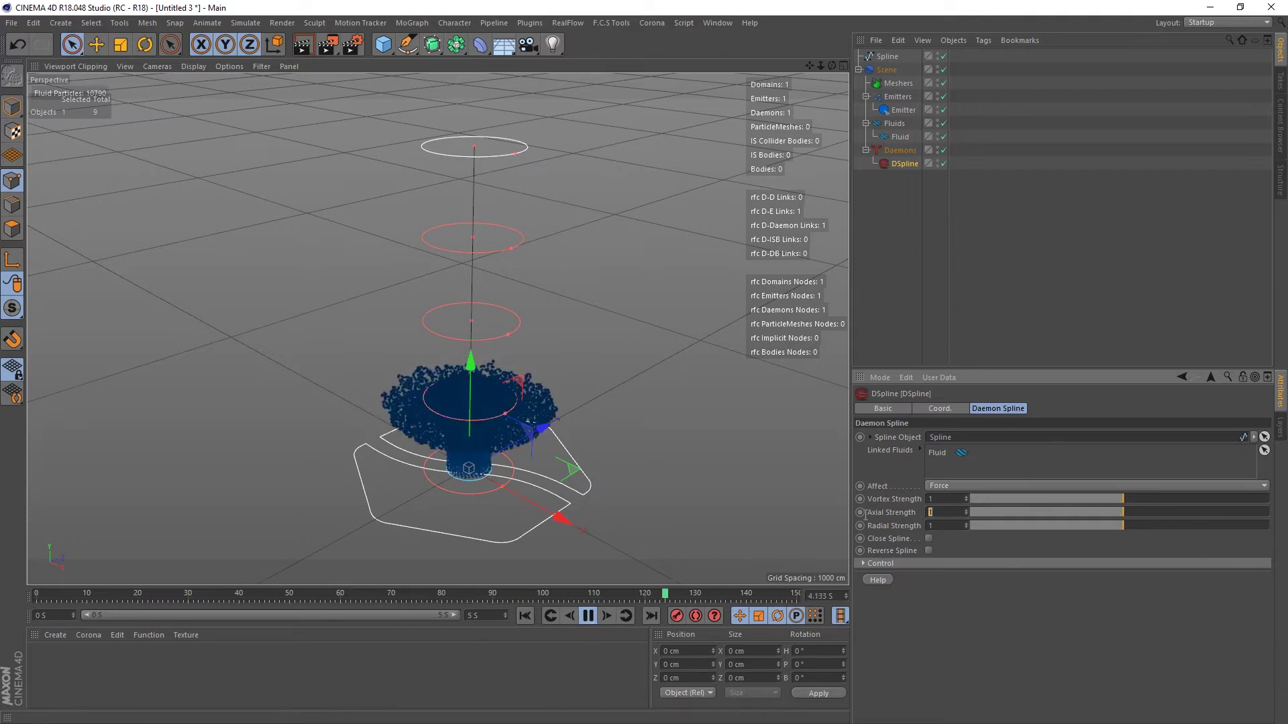
pyautogui.write('2')
pyautogui.press('Return')
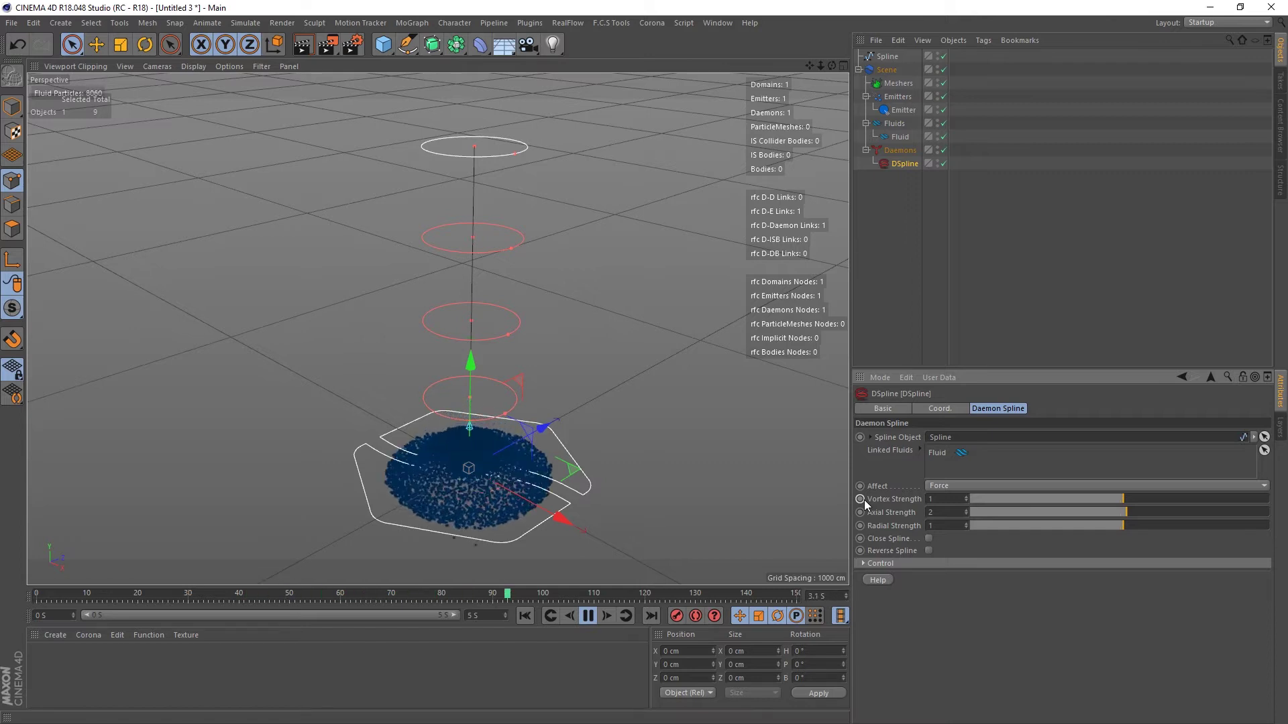
# Try an Axial Strength of 3 during playback and reset it to 1.
pyautogui.click(953, 513)
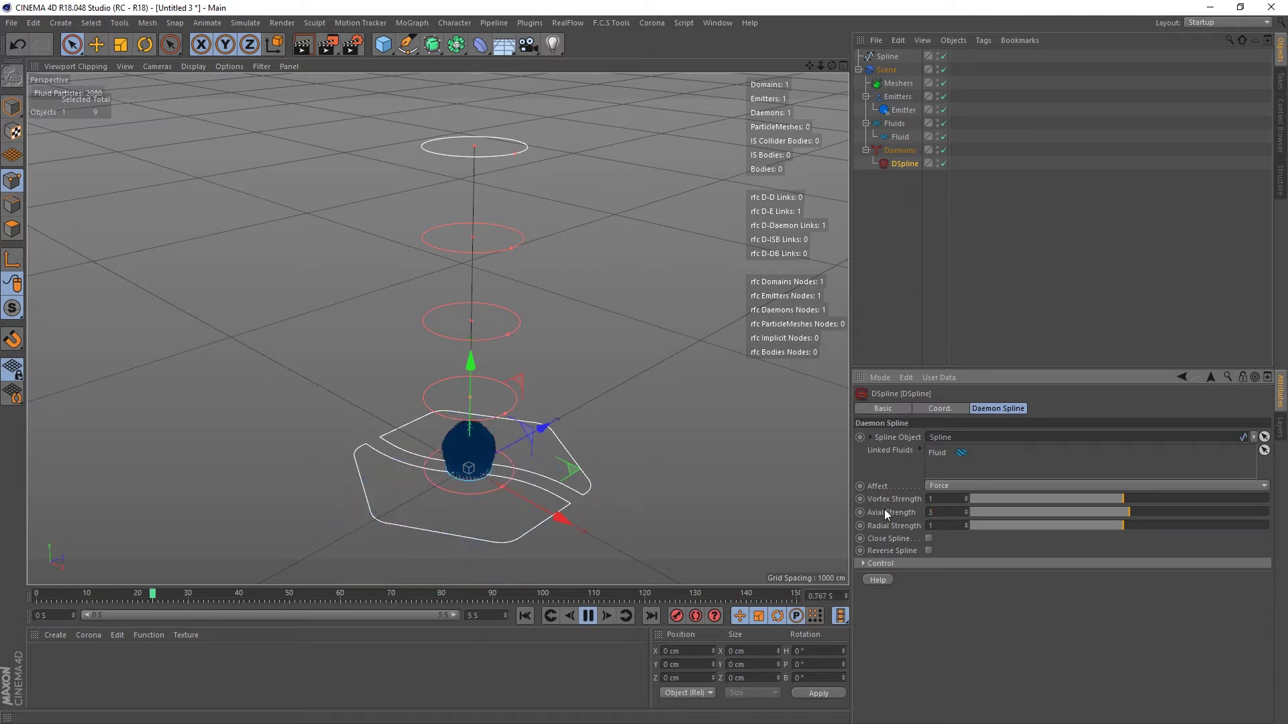
pyautogui.write('3')
pyautogui.press('Return')
pyautogui.doubleClick(941, 512)
pyautogui.write('1')
pyautogui.press('Return')
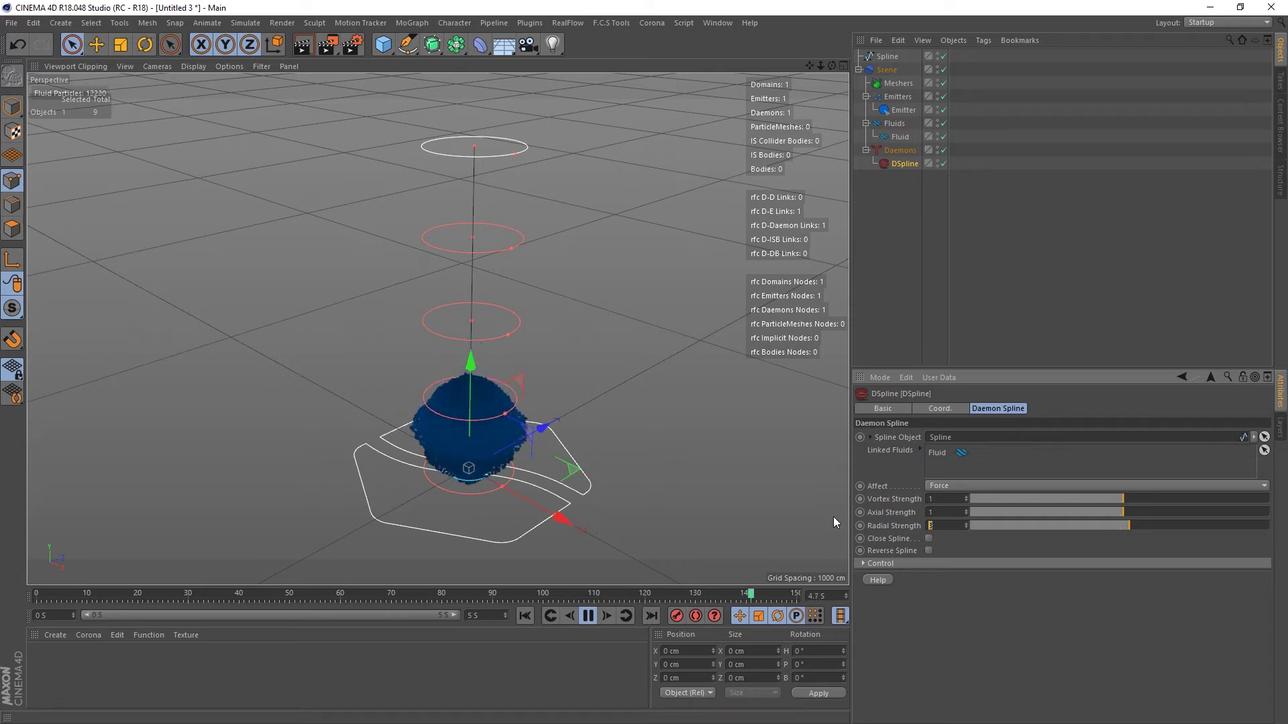
# Try a Radial Strength of 10 during playback and switch Reverse Spline on and off again.
pyautogui.write('10')
pyautogui.press('Return')
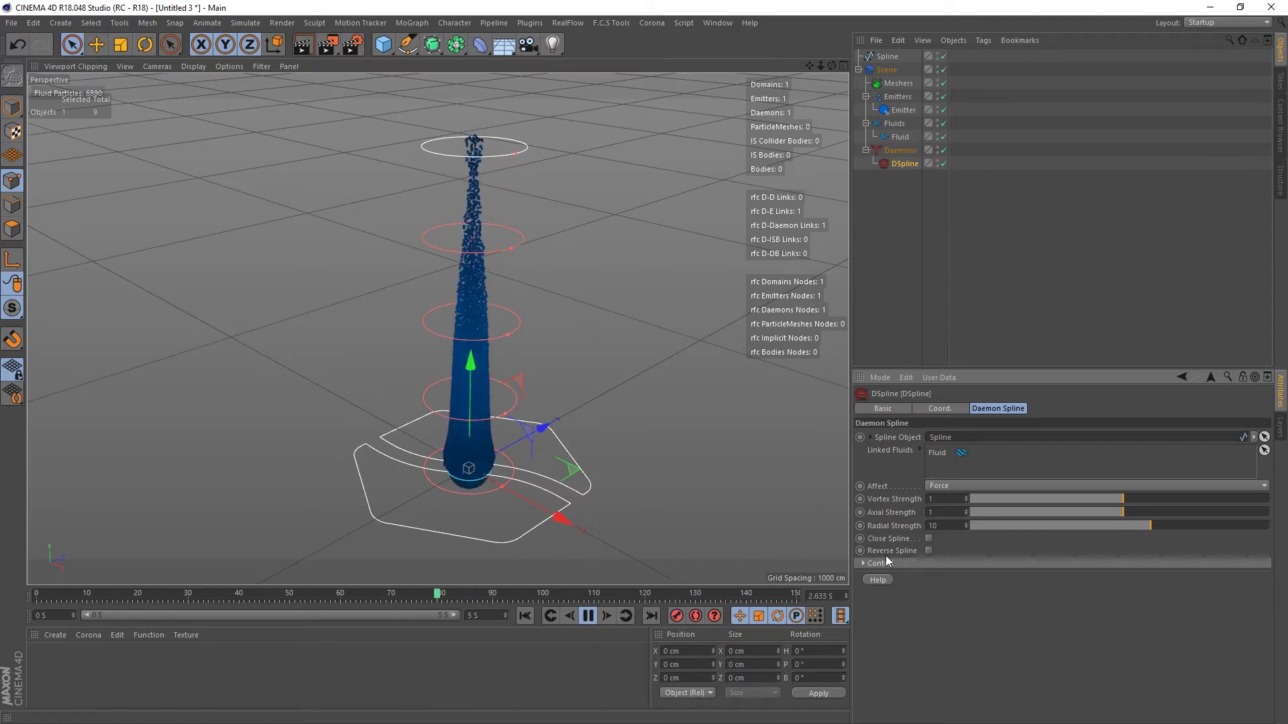
pyautogui.click(929, 550)
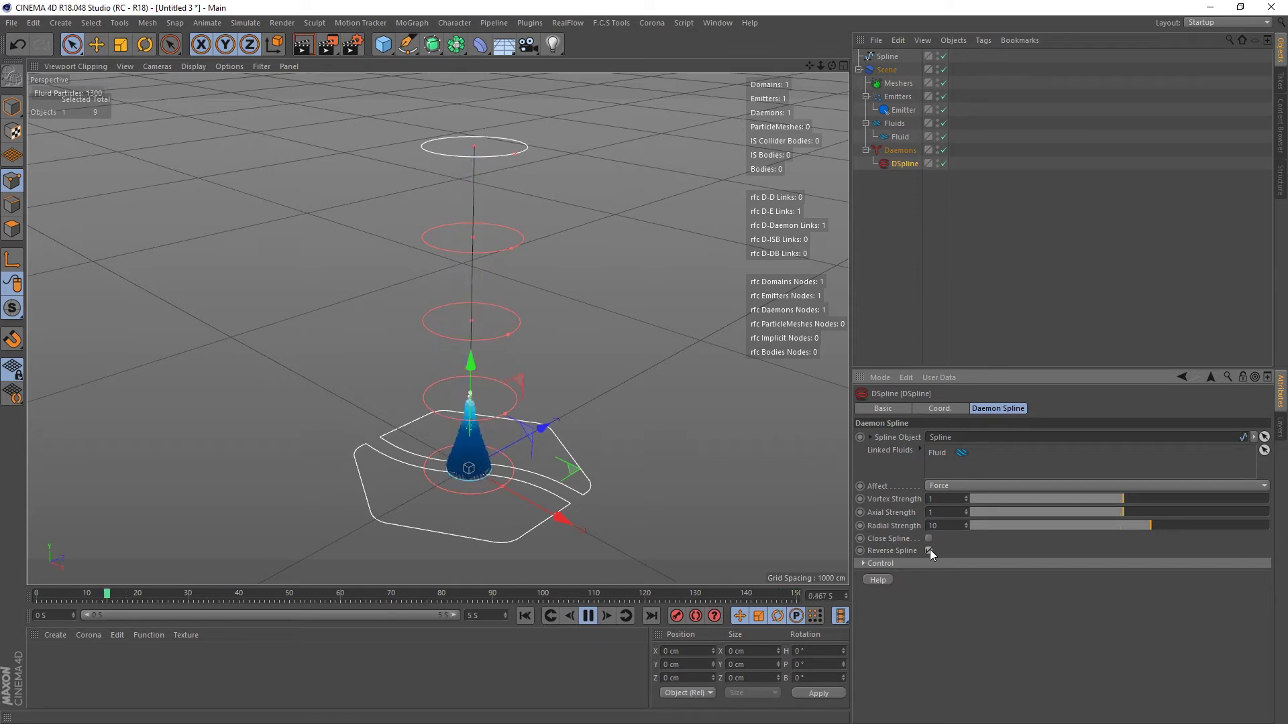
pyautogui.click(929, 551)
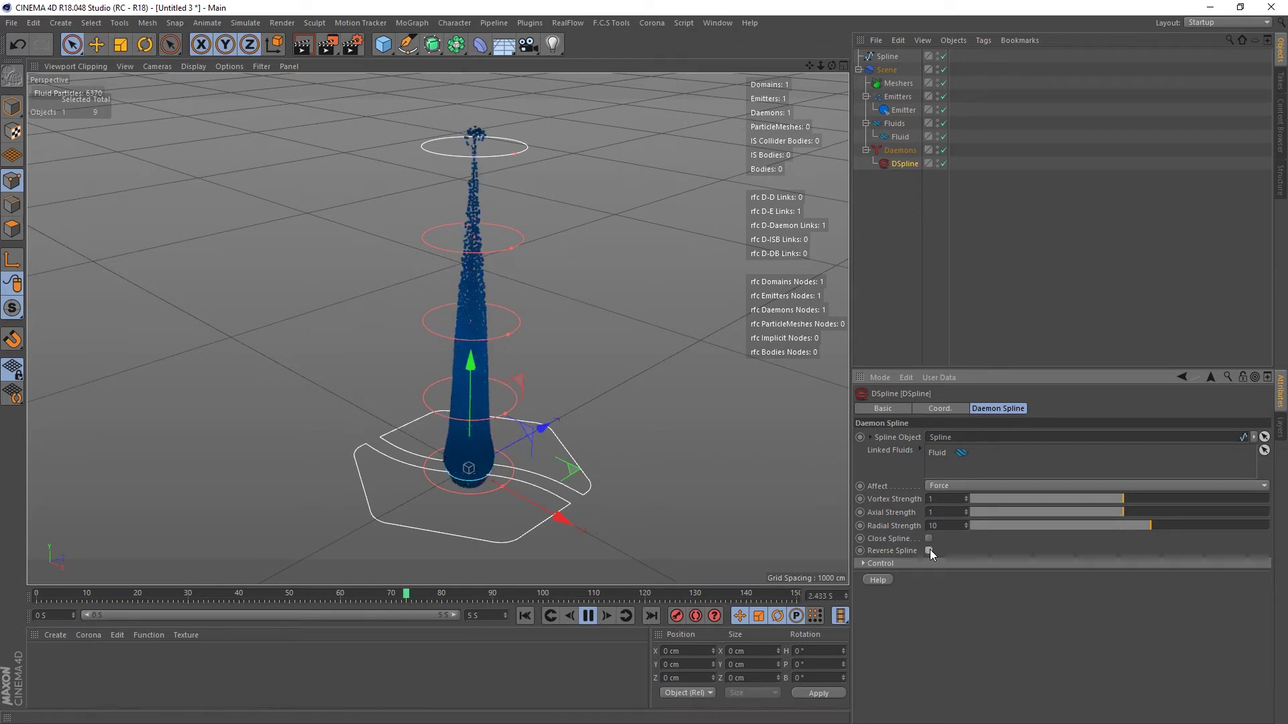
# Test the Close Spline option on the running simulation by enabling and disabling it.
pyautogui.keyDown('alt'); pyautogui.moveTo(404, 486); pyautogui.dragTo(436, 400); pyautogui.keyUp('alt')
pyautogui.keyDown('alt'); pyautogui.moveTo(495, 431); pyautogui.dragTo(504, 407); pyautogui.keyUp('alt')
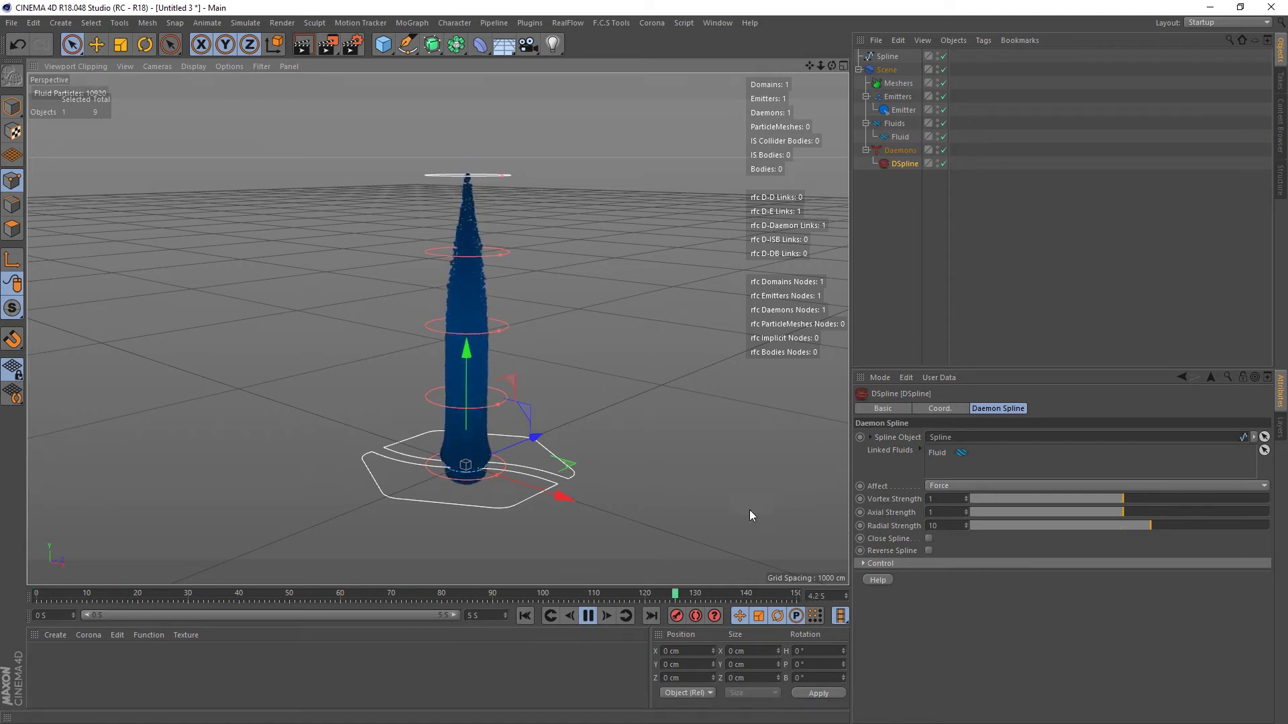
pyautogui.scroll(2, 453, 349)
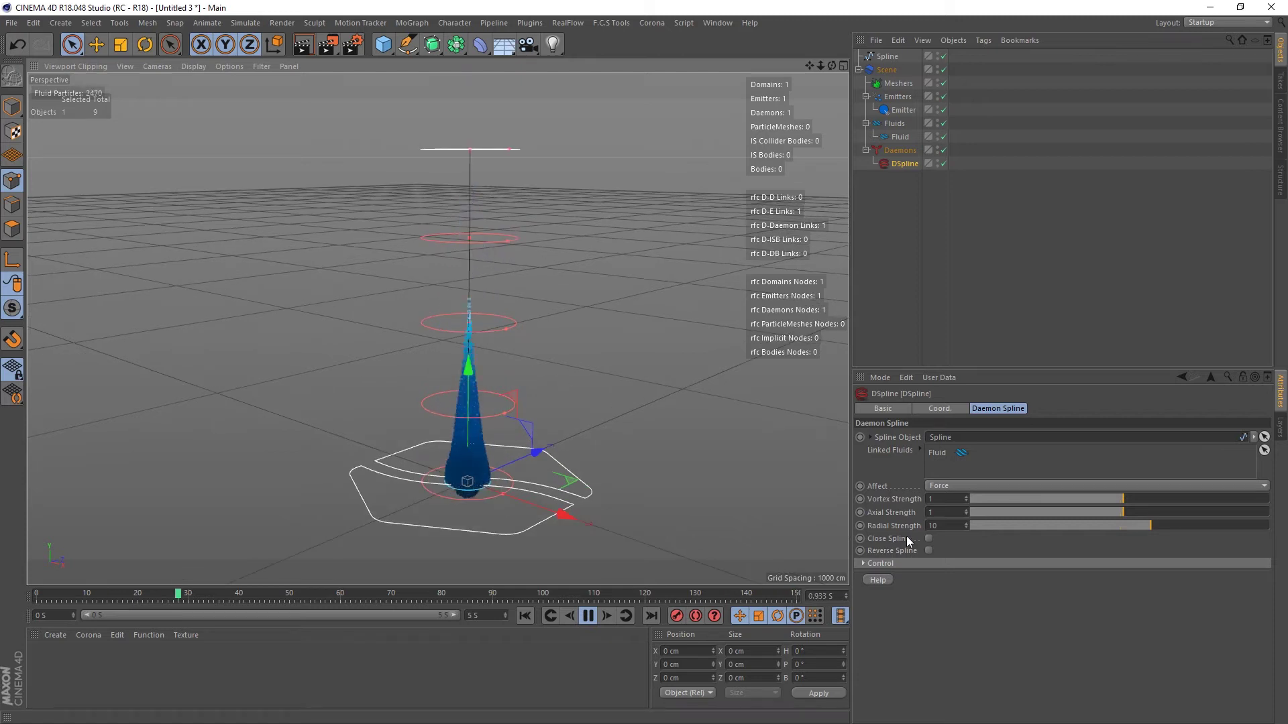
pyautogui.click(929, 539)
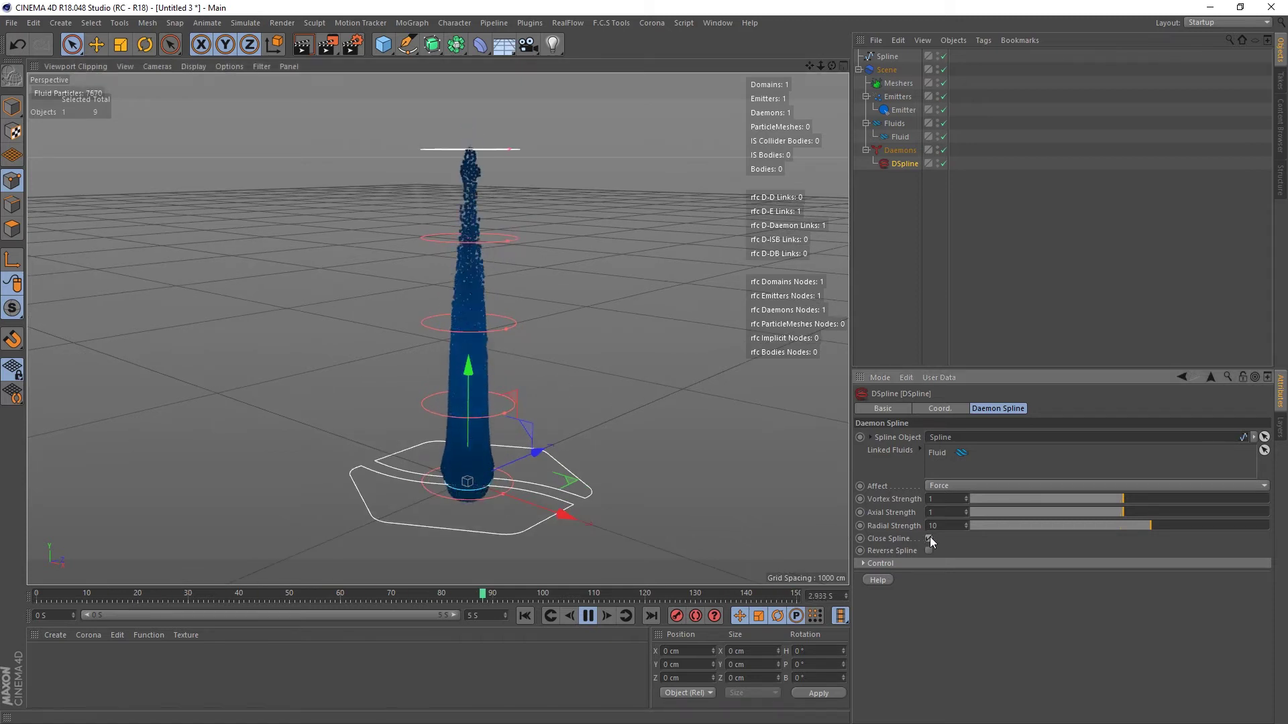
pyautogui.click(929, 538)
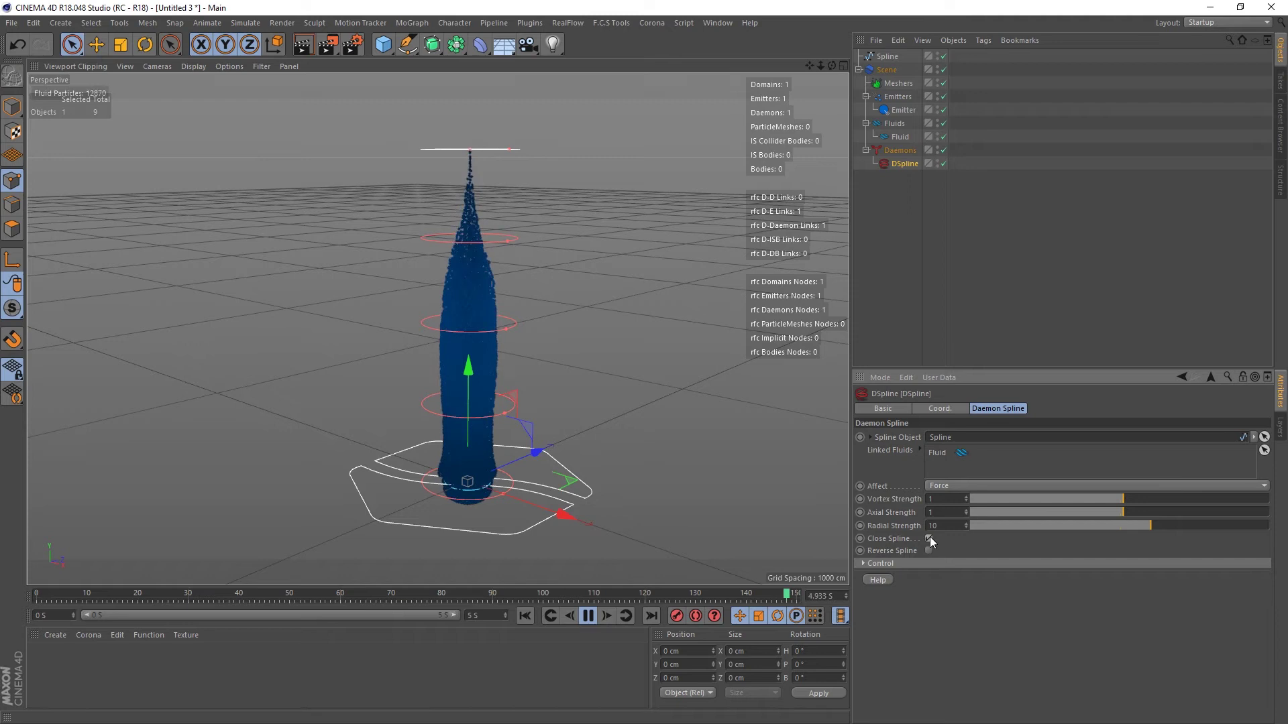
pyautogui.keyDown('alt'); pyautogui.moveTo(582, 328); pyautogui.dragTo(578, 357); pyautogui.keyUp('alt')
pyautogui.keyDown('alt'); pyautogui.moveTo(451, 382); pyautogui.dragTo(451, 377); pyautogui.keyUp('alt')
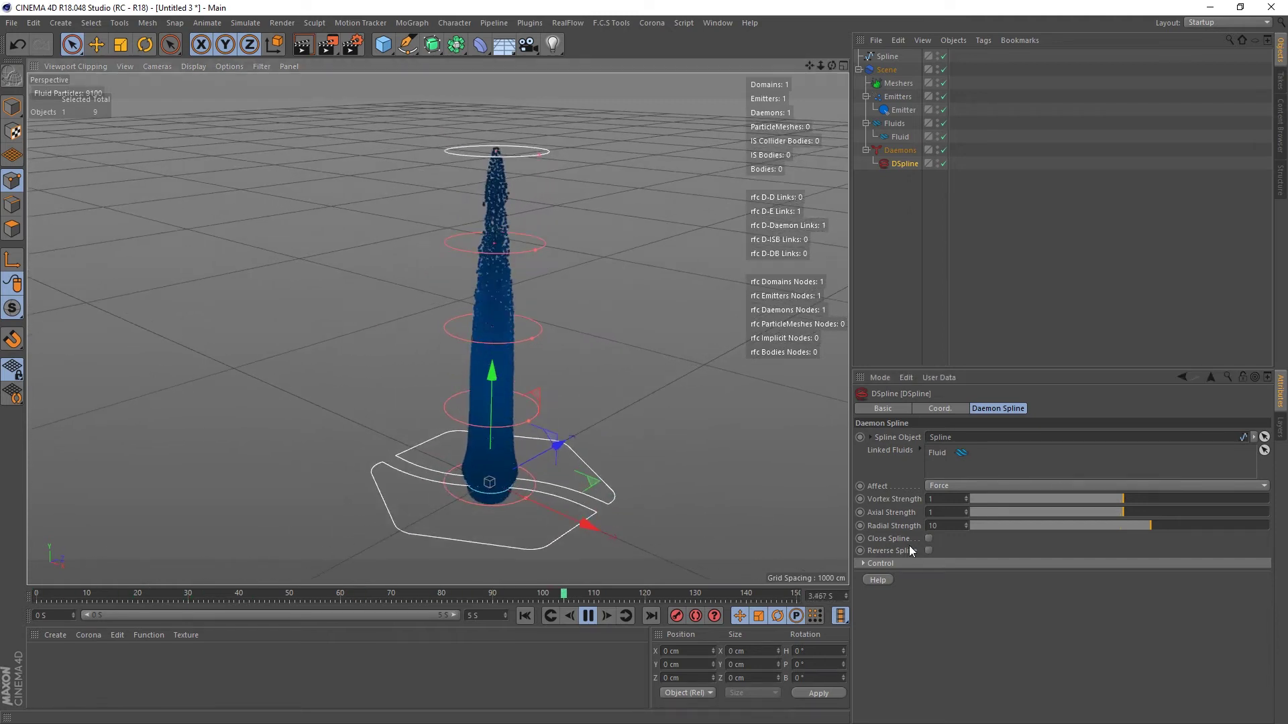
# Set the DSpline daemon's Radial Strength to 15 and watch the running simulation up close.
pyautogui.moveTo(946, 527); pyautogui.dragTo(868, 524)
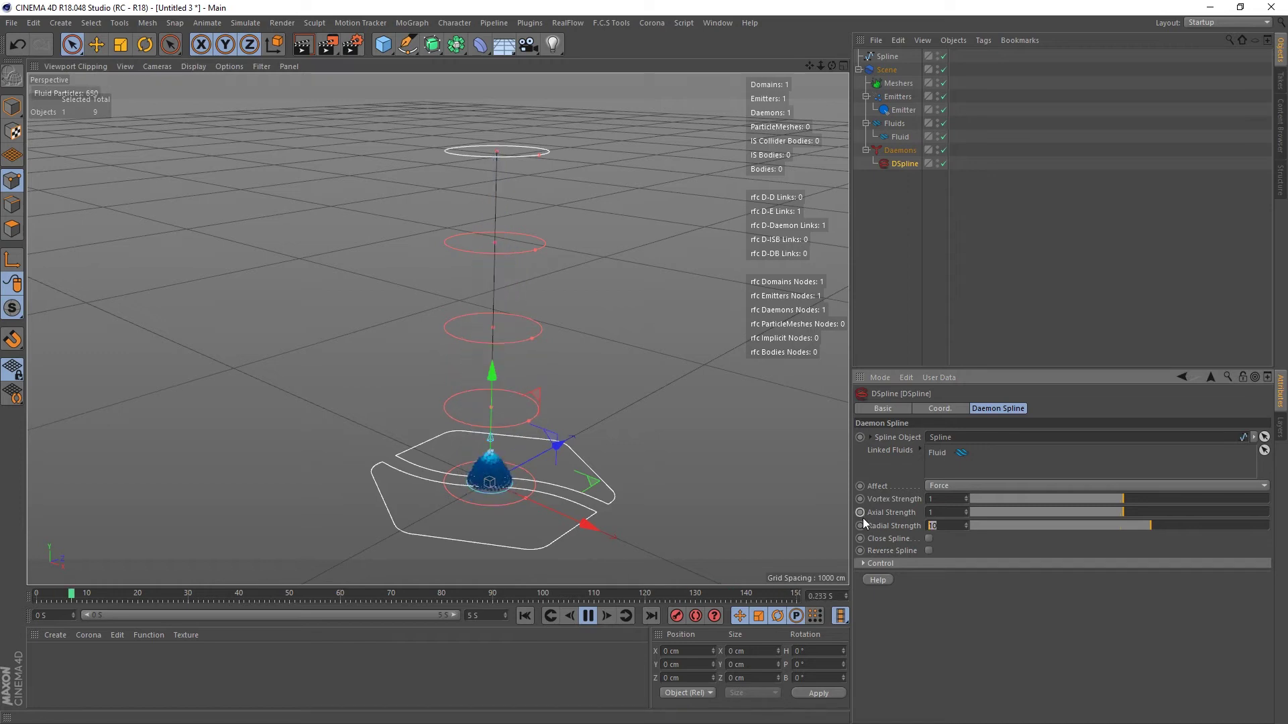
pyautogui.write('15')
pyautogui.press('Return')
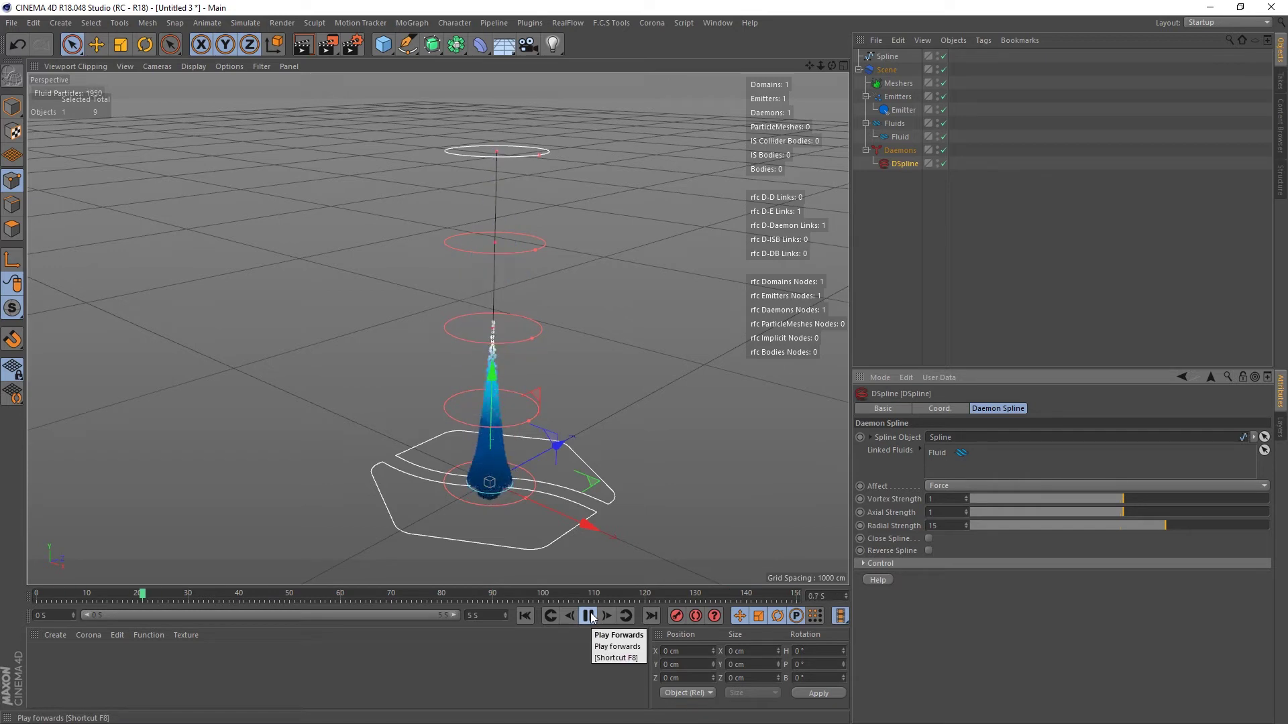
pyautogui.scroll(3, 481, 287)
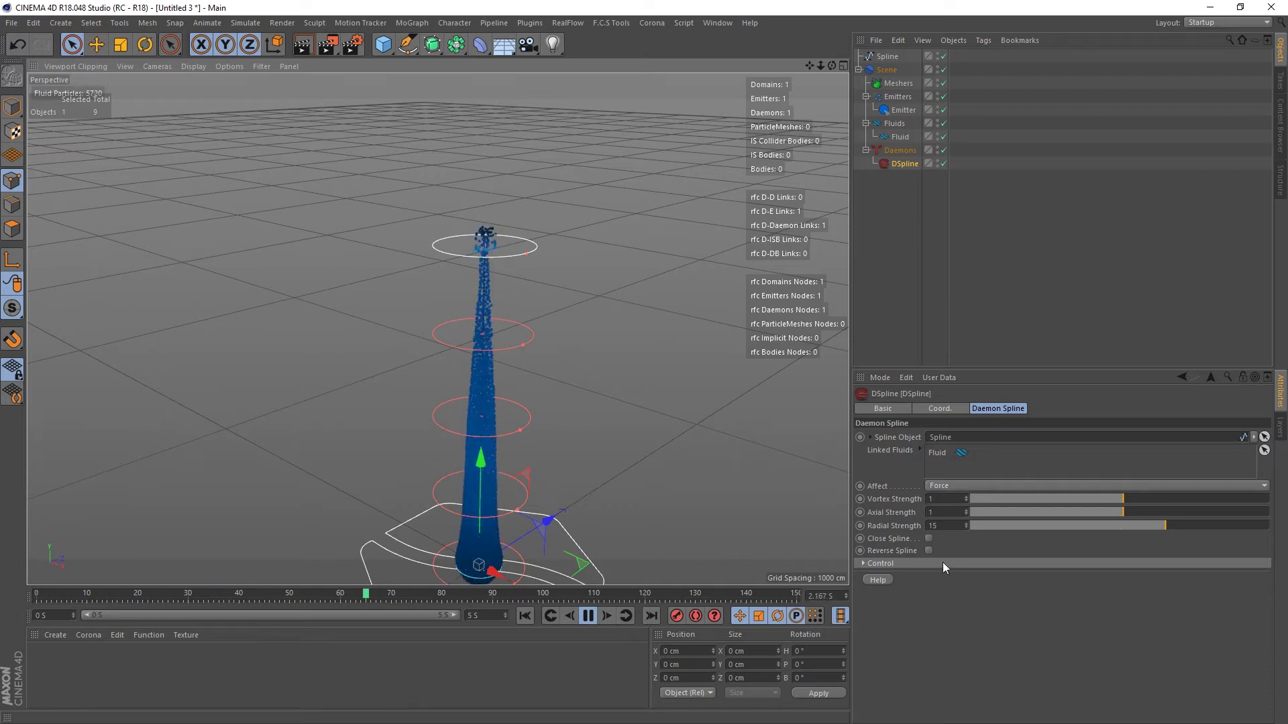
# Try a Radial Strength of 5 on the DSpline daemon during playback and return it to 15.
pyautogui.click(946, 525)
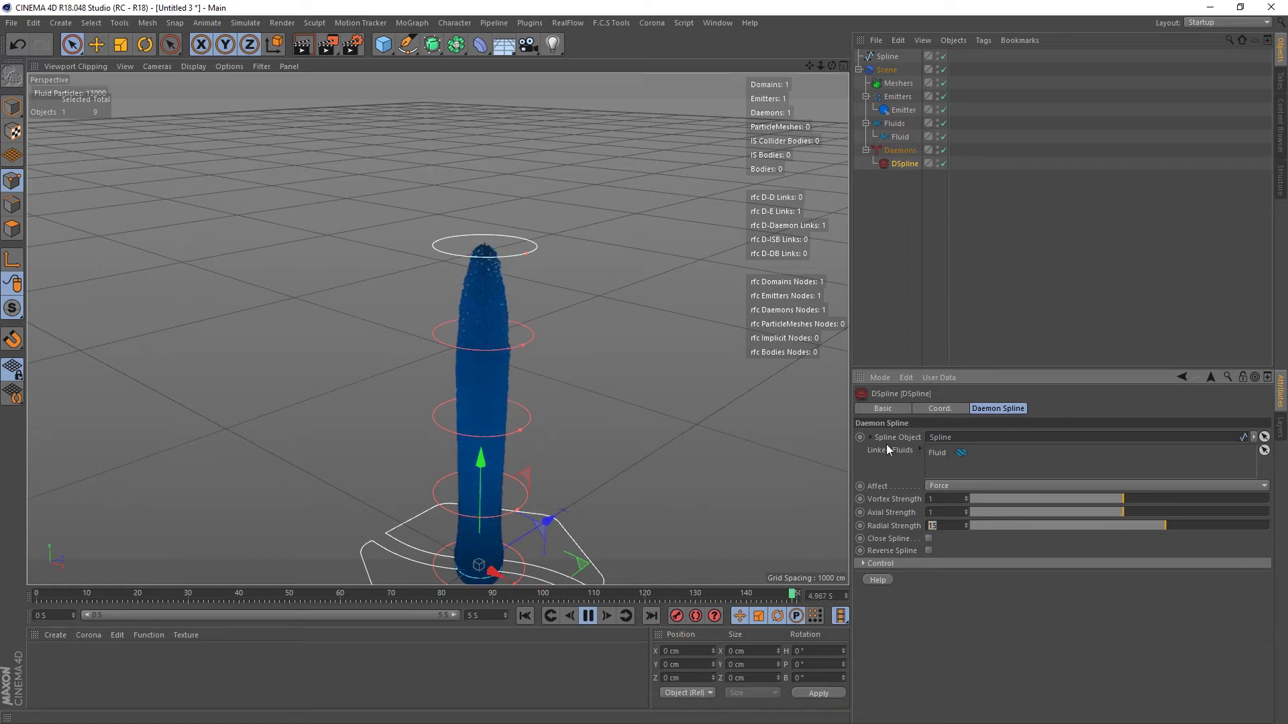
pyautogui.write('5')
pyautogui.press('Return')
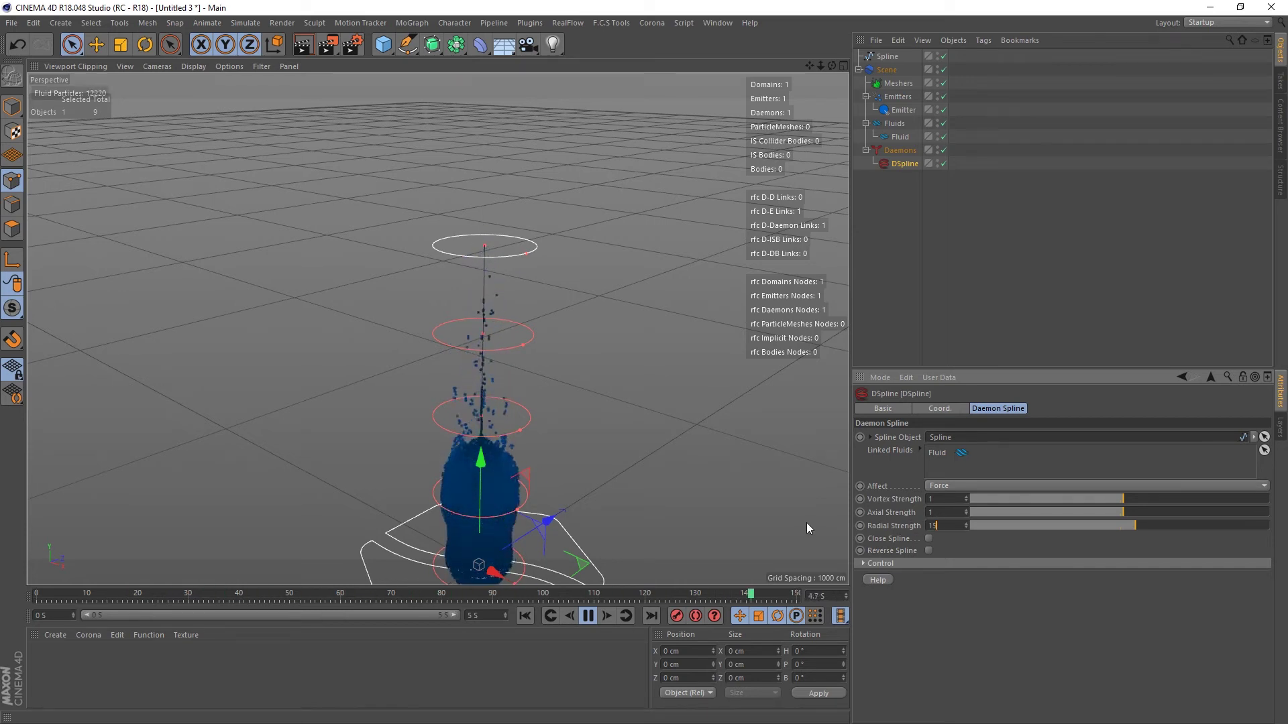
pyautogui.write('15')
pyautogui.press('Return')
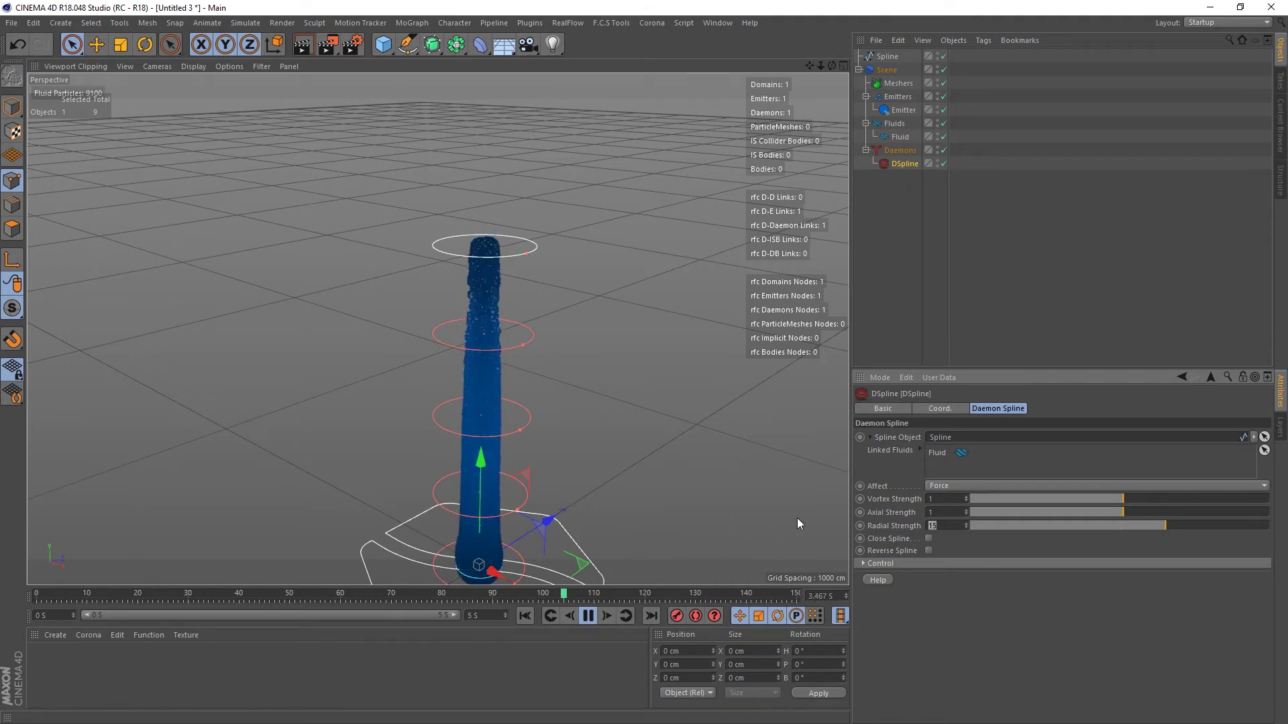
# Try a Radial Strength of 20 on the running simulation and set it back to 15.
pyautogui.write('20')
pyautogui.press('Return')
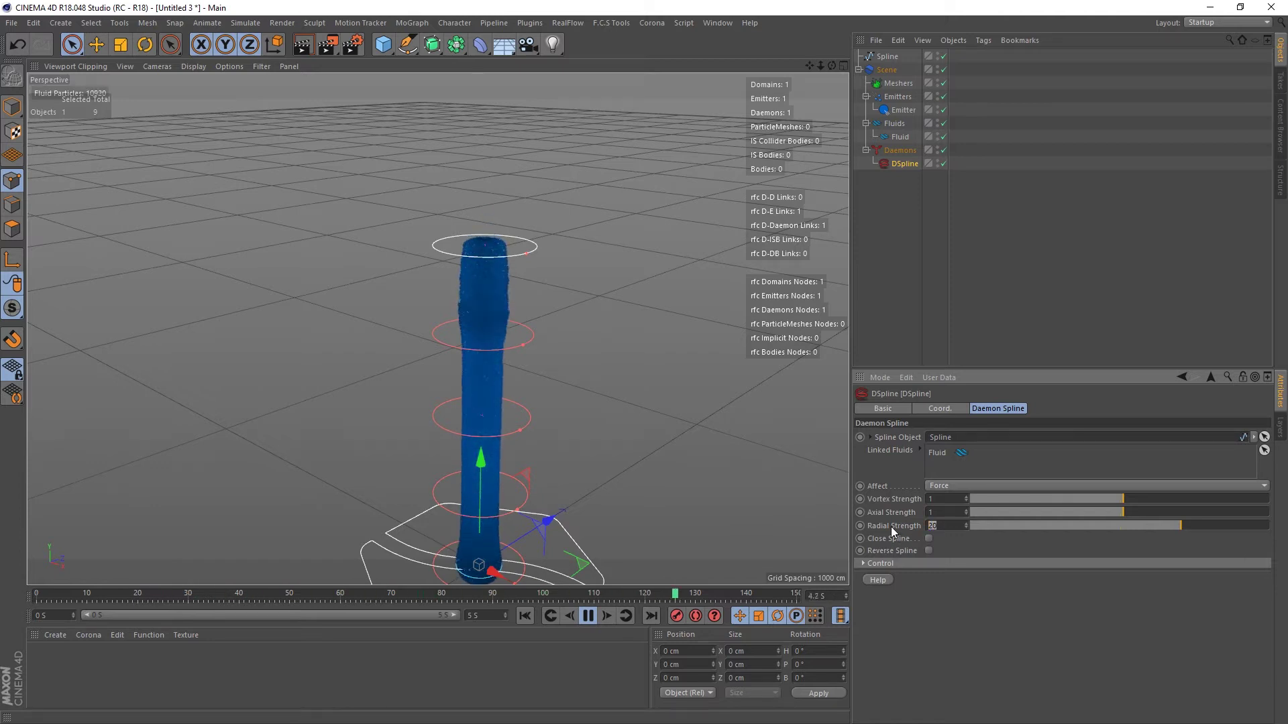
pyautogui.write('15')
pyautogui.press('Return')
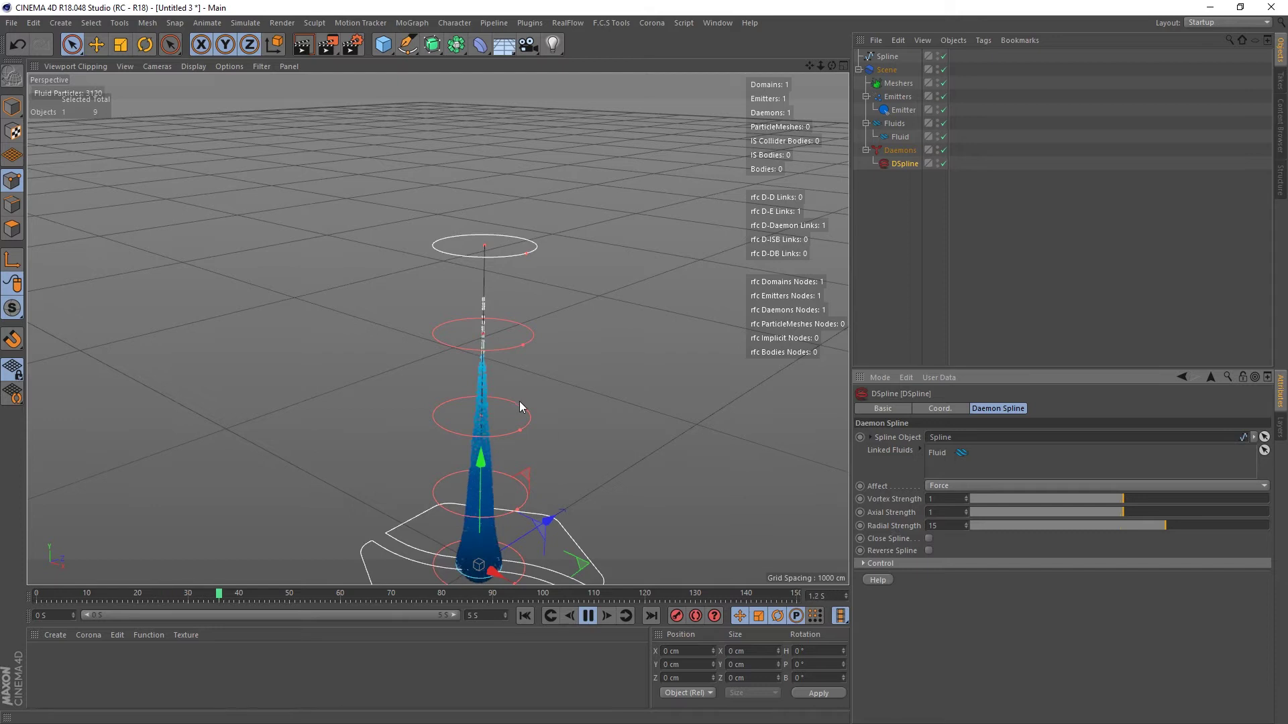
pyautogui.scroll(-2, 481, 377)
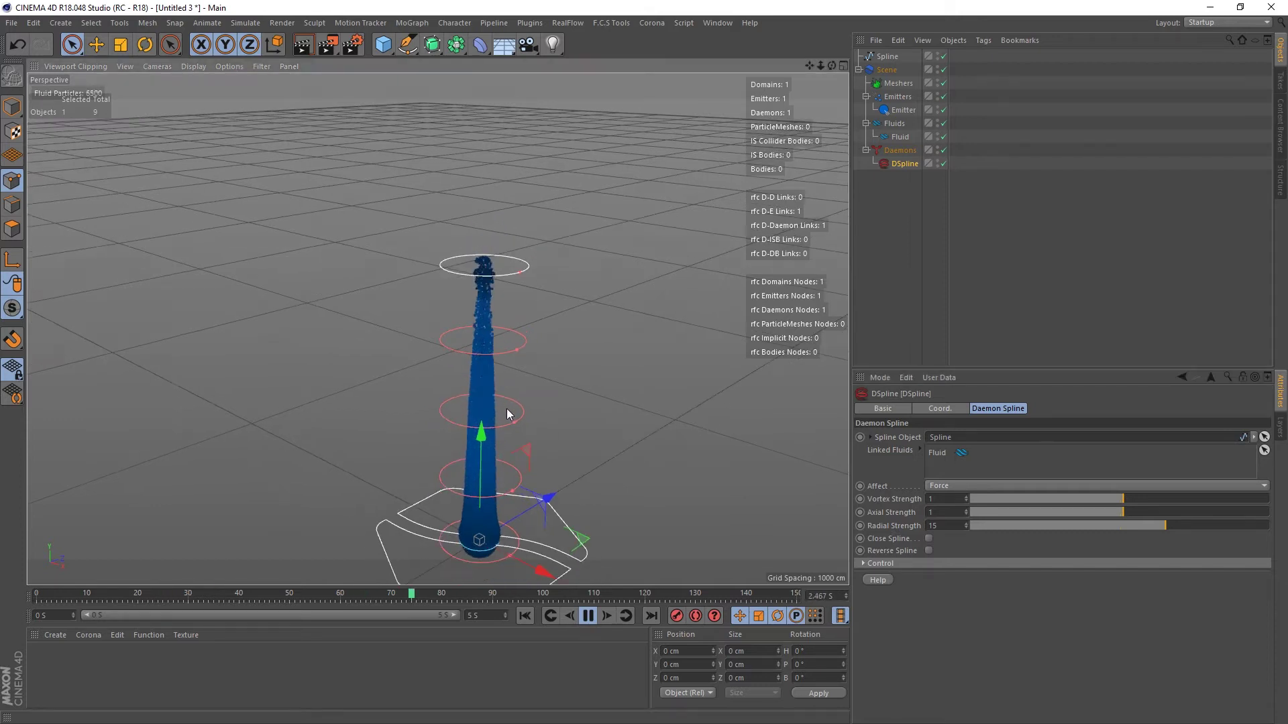
pyautogui.scroll(4, 500, 416)
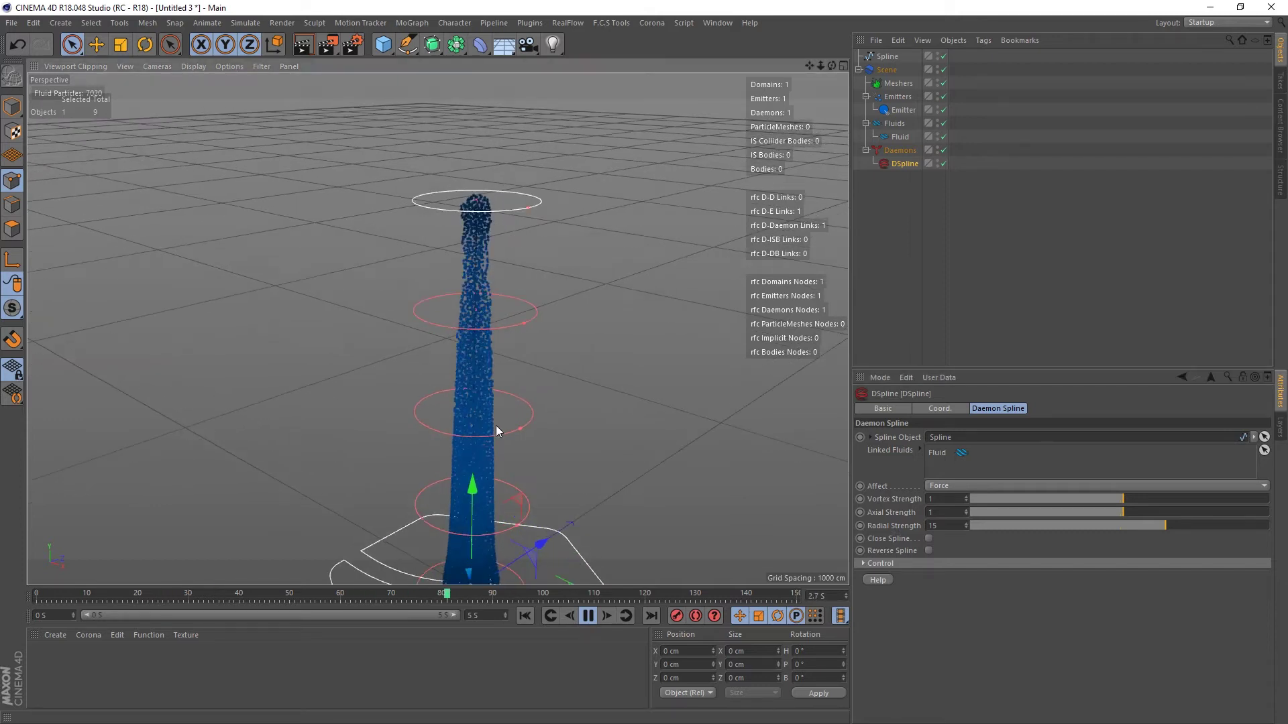
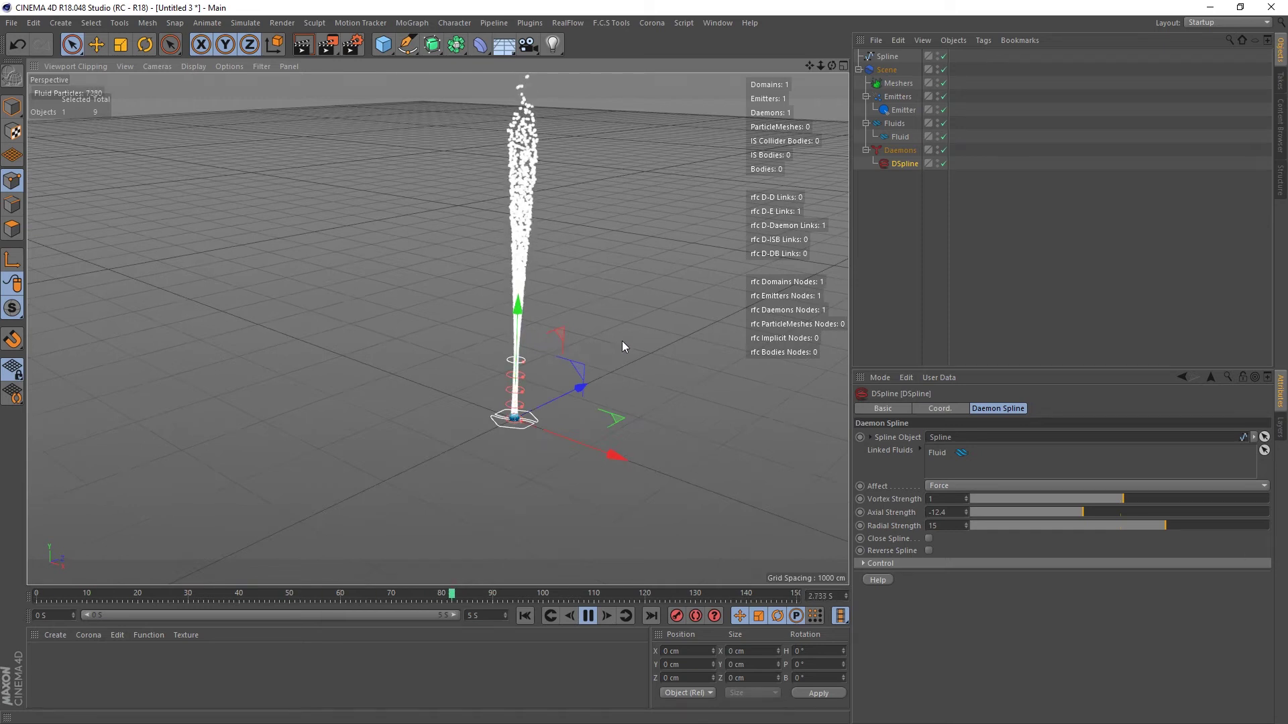
# Try an Axial Strength of -2.8 on the DSpline daemon while the simulation plays.
pyautogui.scroll(5, 525, 393)
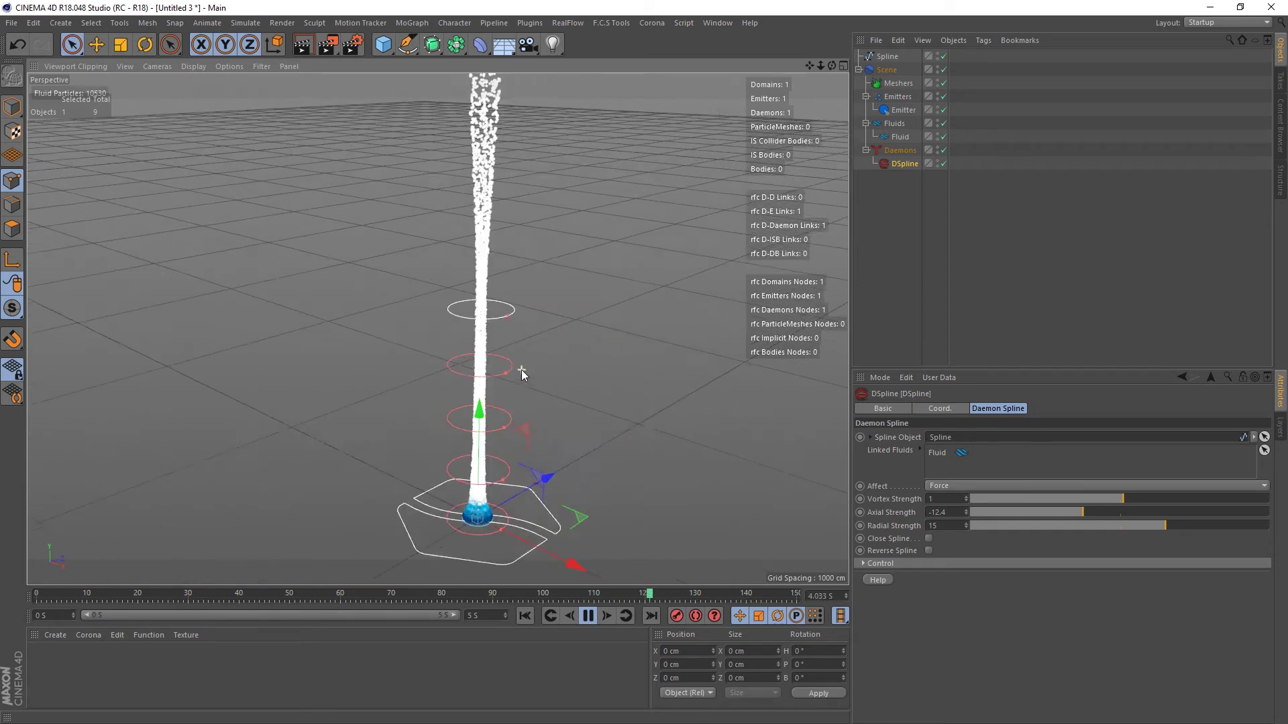
pyautogui.scroll(3, 521, 370)
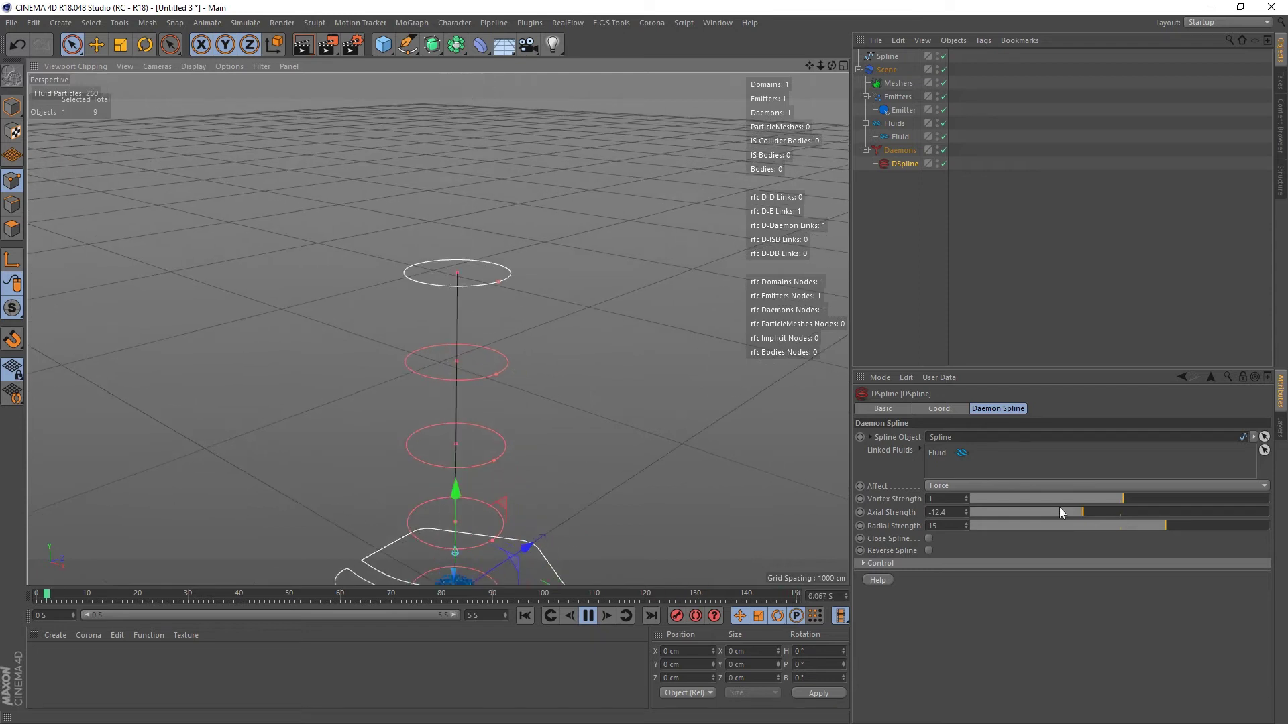
pyautogui.moveTo(1084, 510); pyautogui.dragTo(1107, 515)
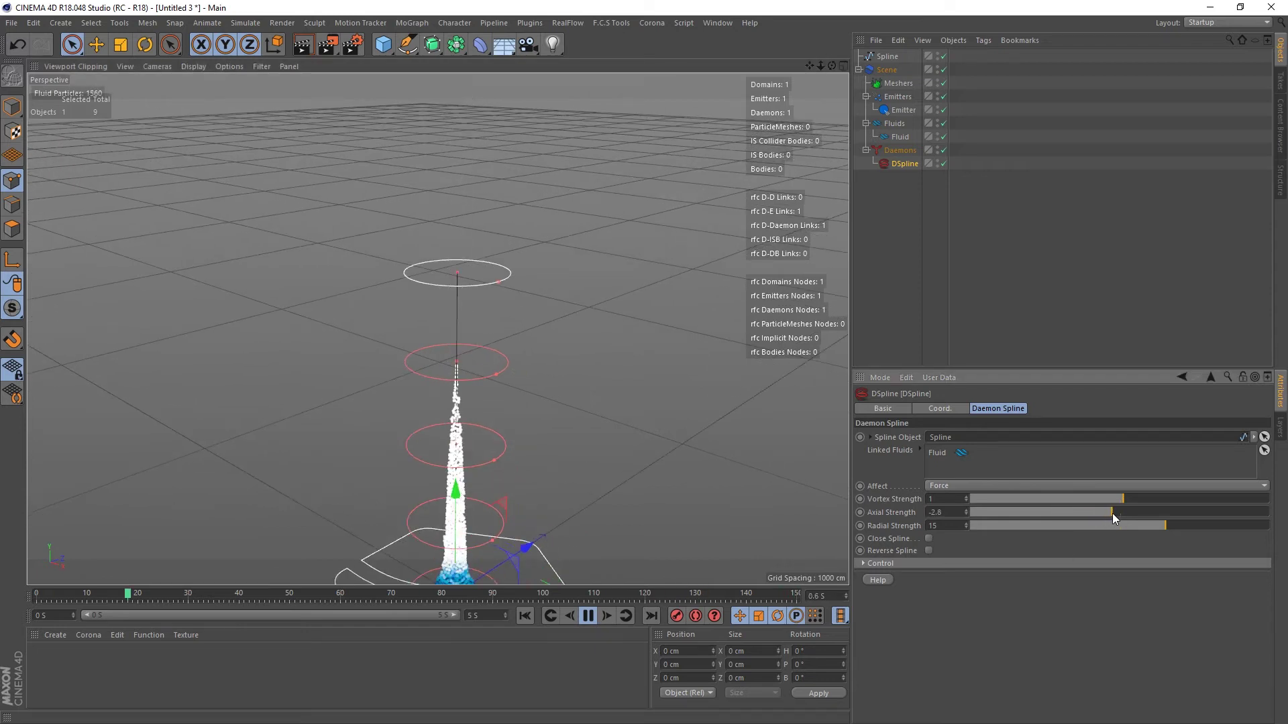
pyautogui.scroll(-3, 711, 394)
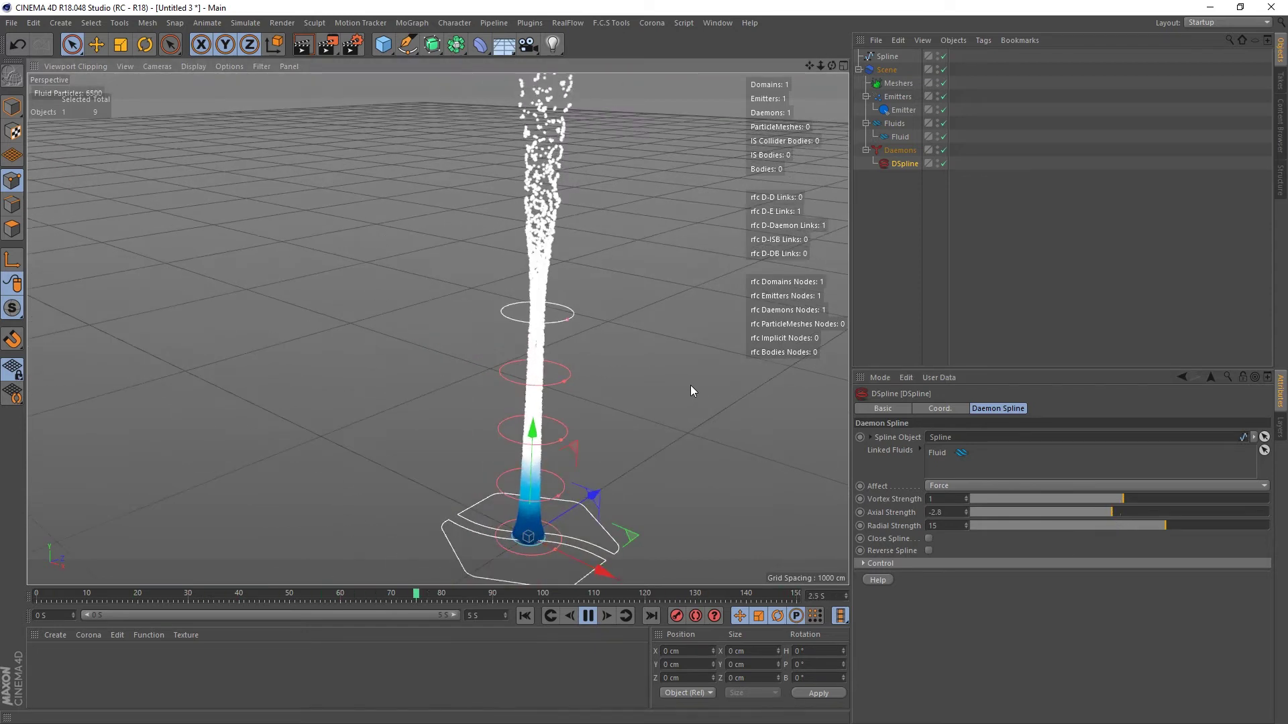
pyautogui.keyDown('alt'); pyautogui.moveTo(693, 391); pyautogui.dragTo(607, 359, button='middle'); pyautogui.keyUp('alt')
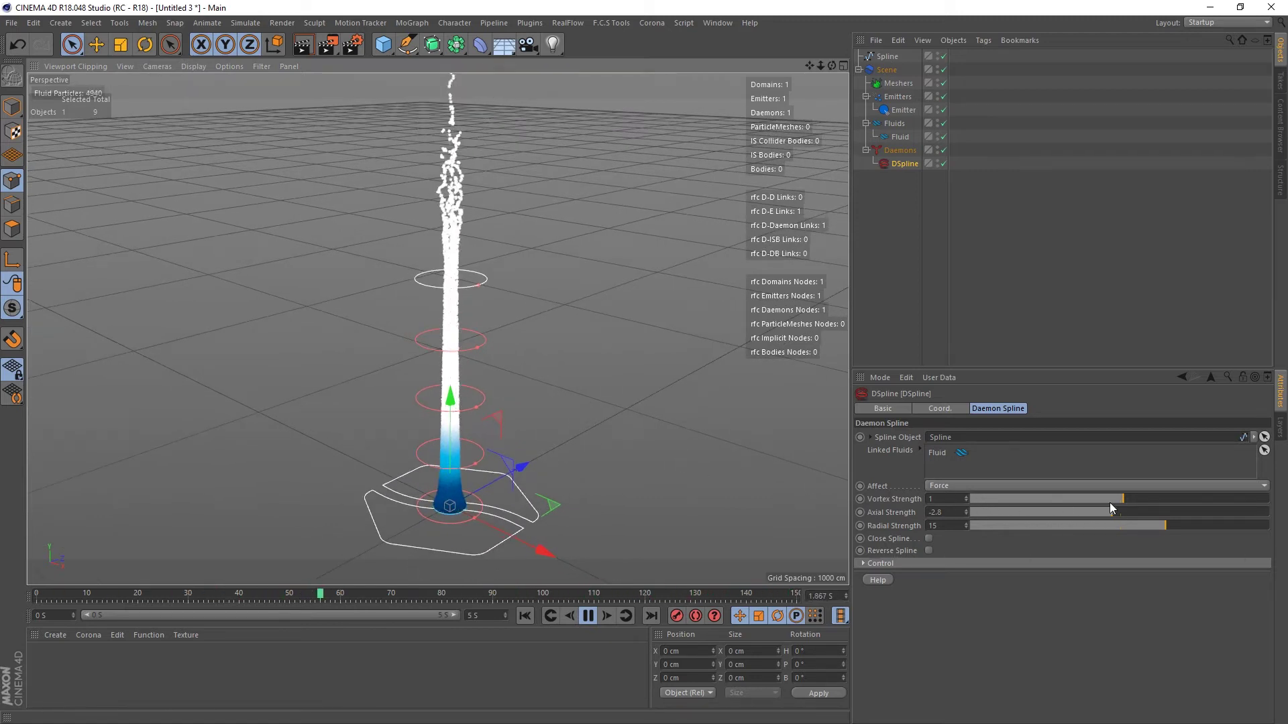
# Try an Axial Strength of 2.6 on the running simulation and reset it to 1.
pyautogui.moveTo(1114, 509); pyautogui.dragTo(1129, 516)
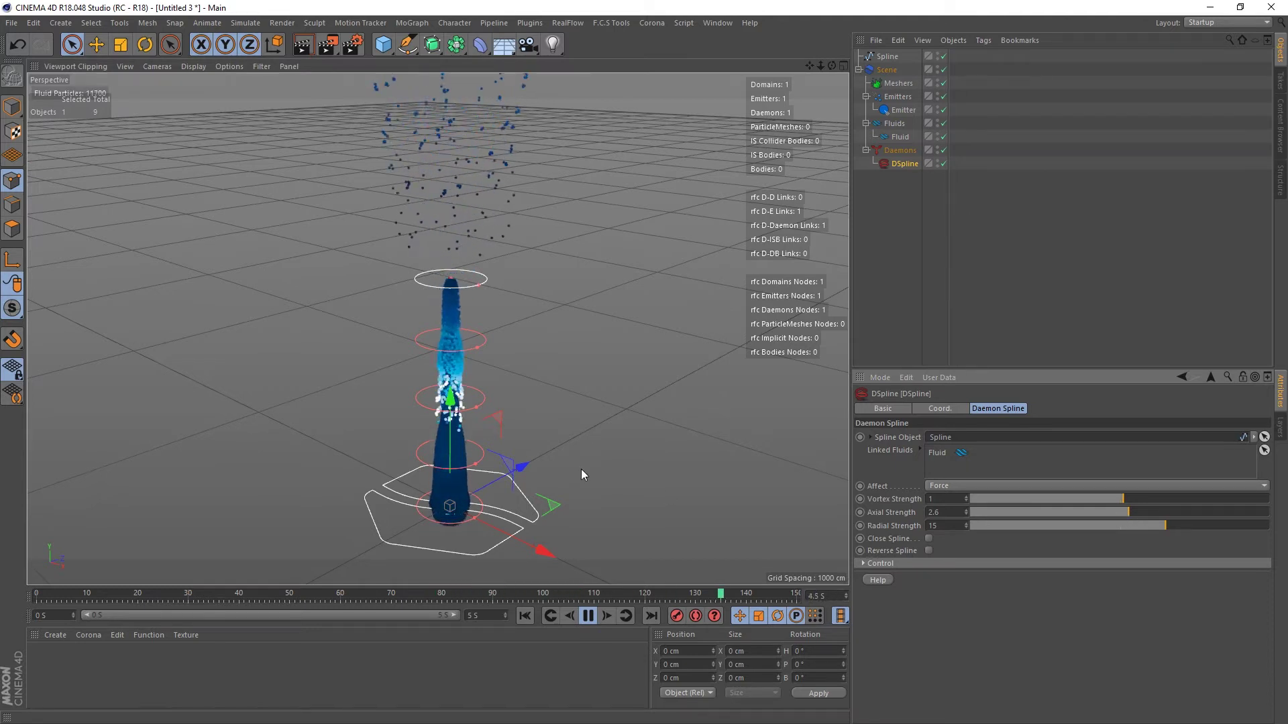
pyautogui.scroll(1, 428, 449)
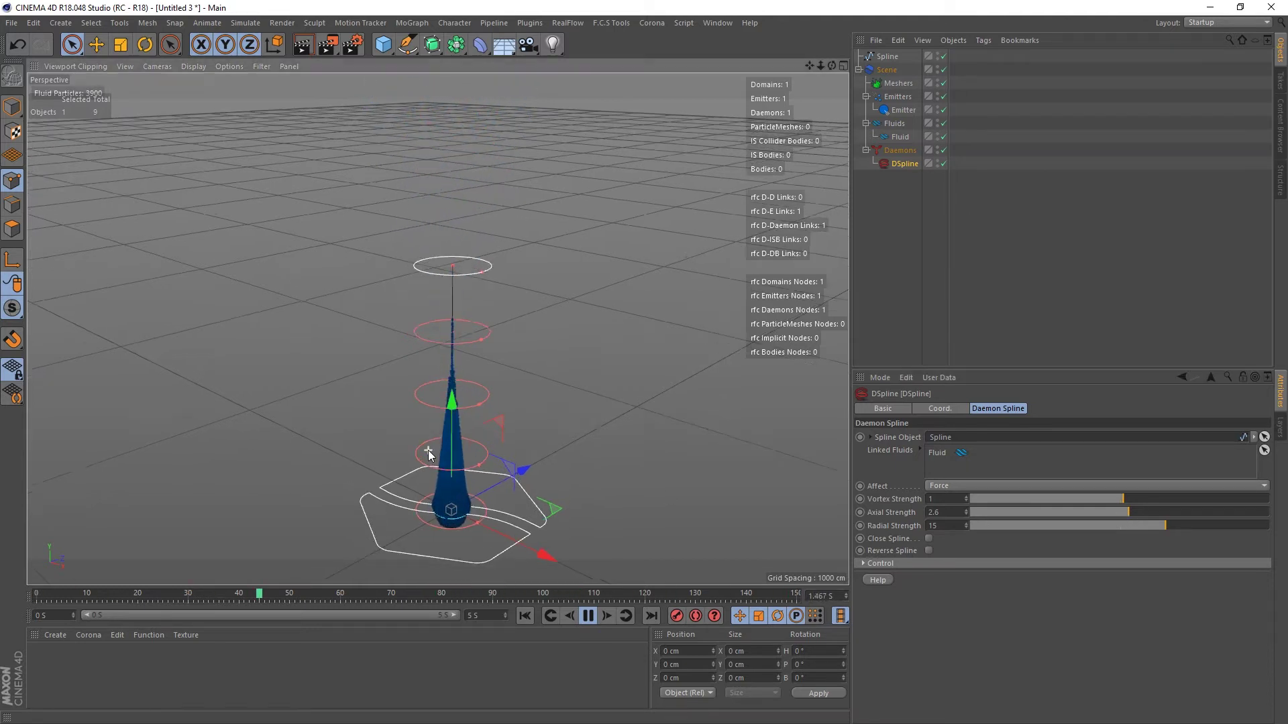
pyautogui.scroll(1, 428, 450)
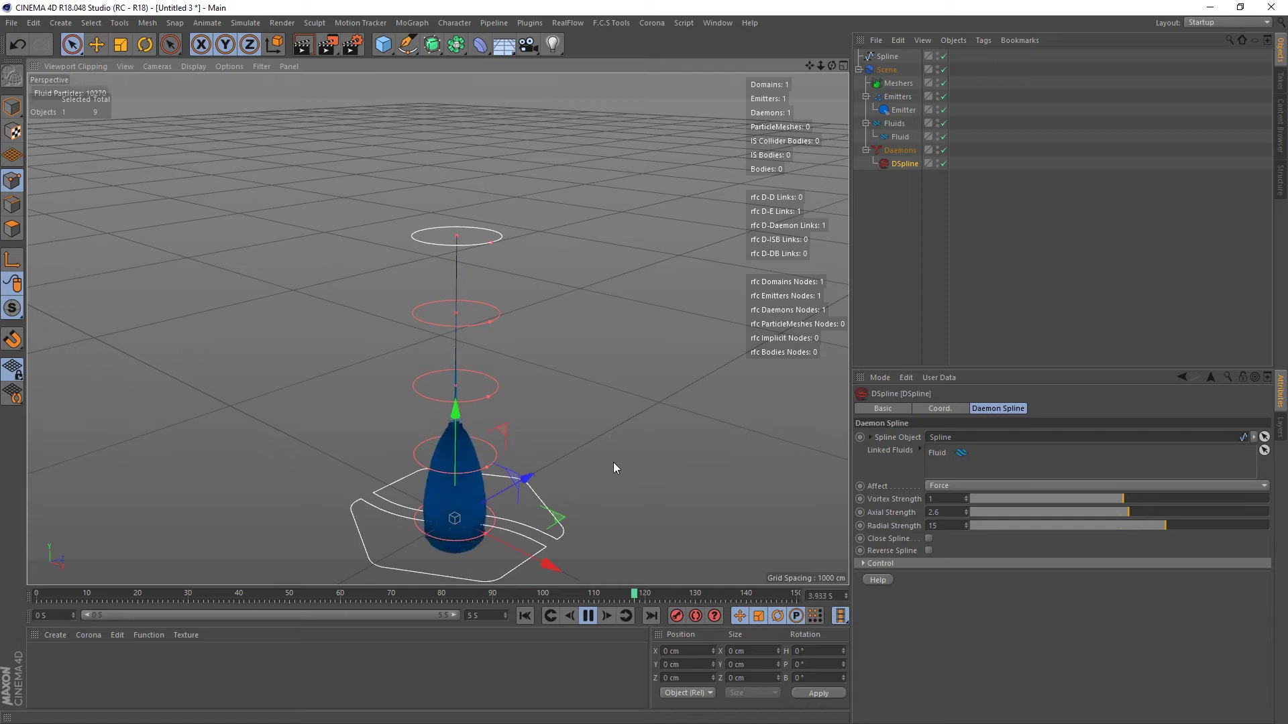
pyautogui.click(945, 512)
pyautogui.write('1')
pyautogui.press('Return')
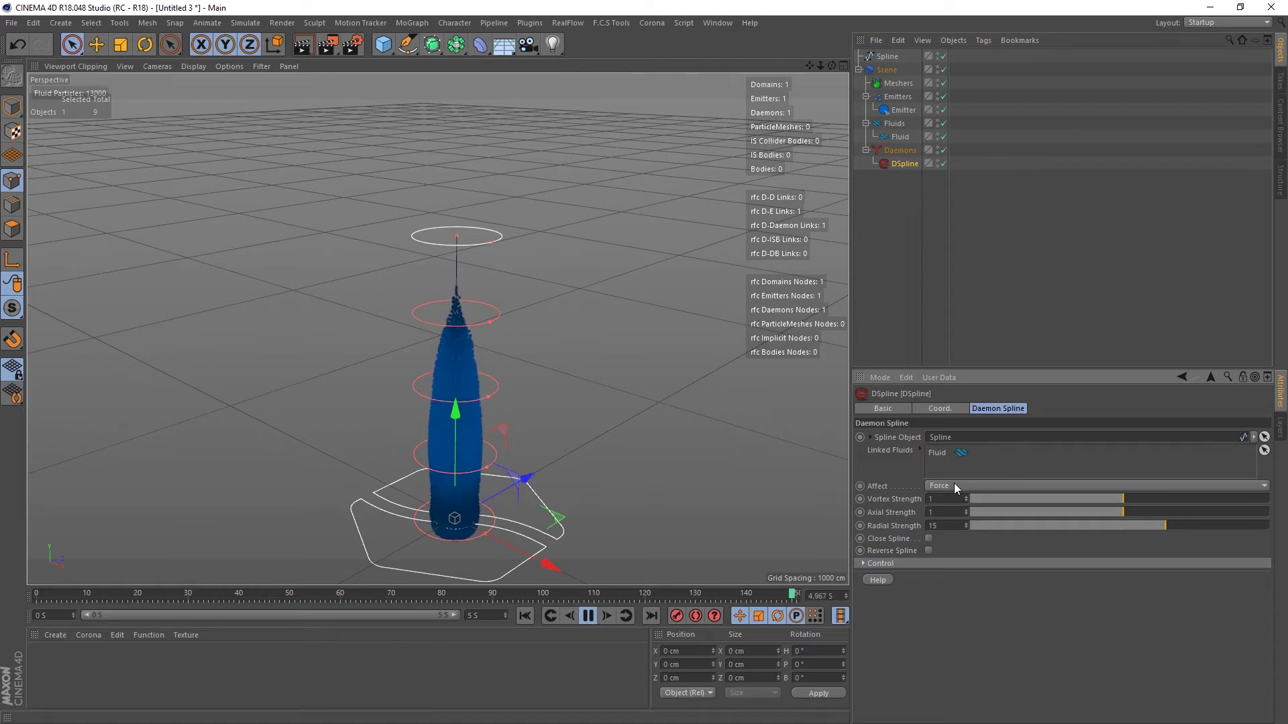
# Try an Axial Strength of 0 during playback and change it to -1.
pyautogui.write('0')
pyautogui.press('Return')
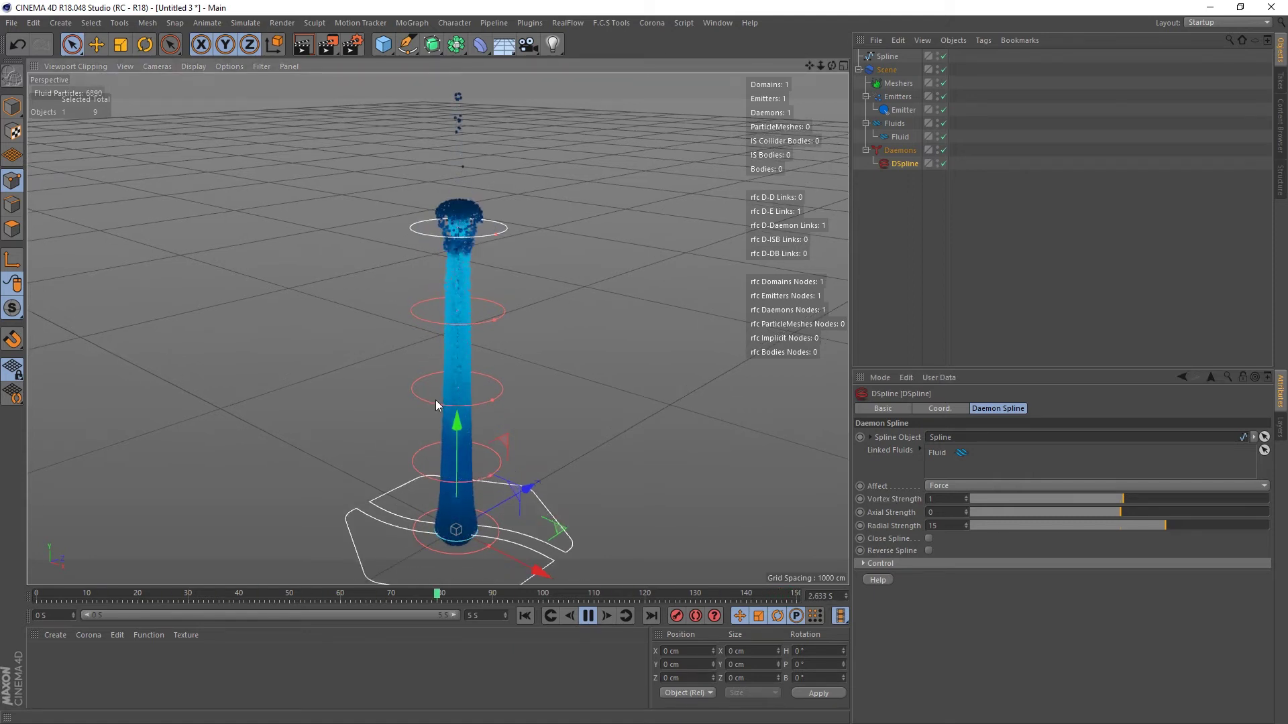
pyautogui.scroll(-2, 416, 335)
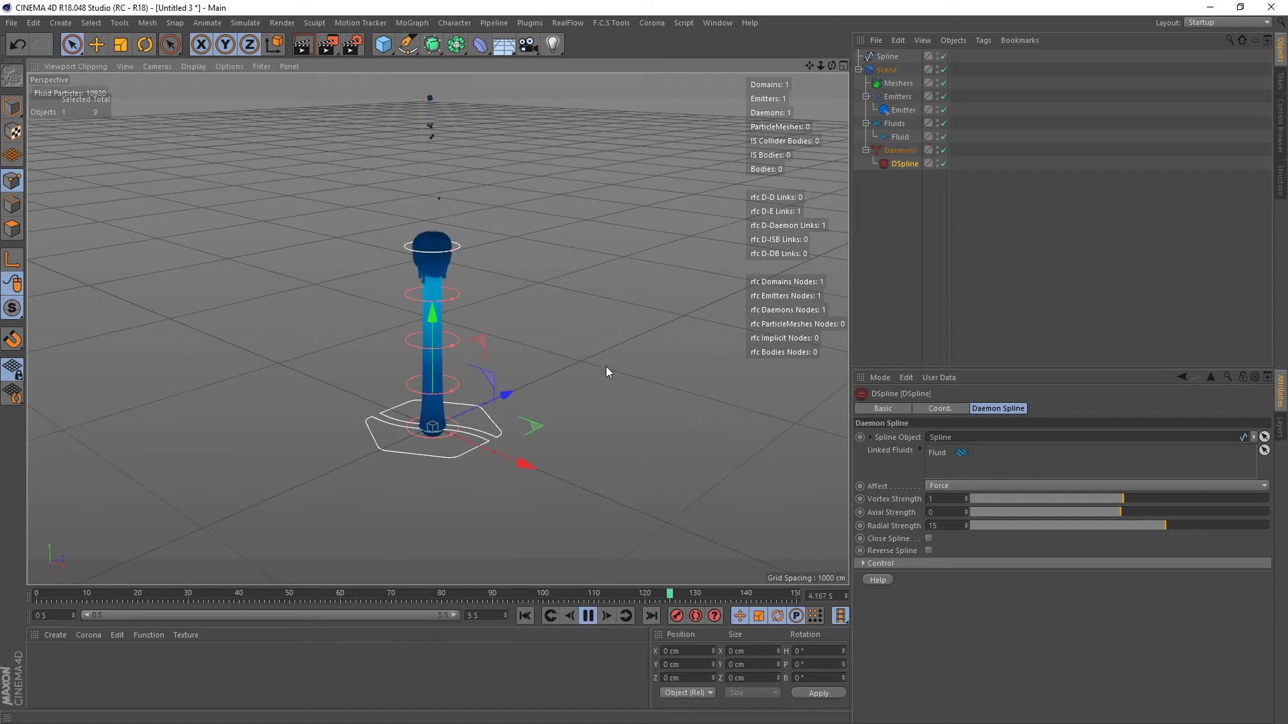
pyautogui.click(945, 509)
pyautogui.write('-1')
pyautogui.press('Return')
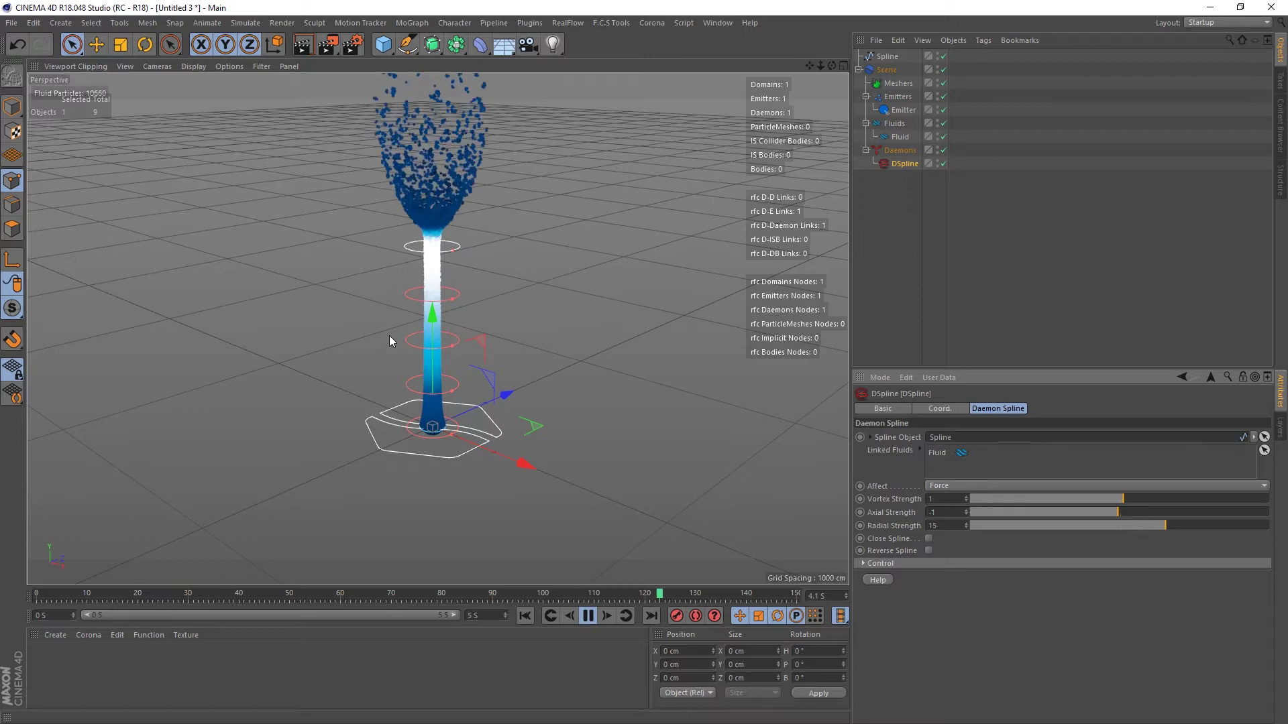
# Try a Vortex Strength of 3.7 and examine the particle swirl around the spline from several angles.
pyautogui.scroll(2, 429, 290)
pyautogui.scroll(4, 448, 305)
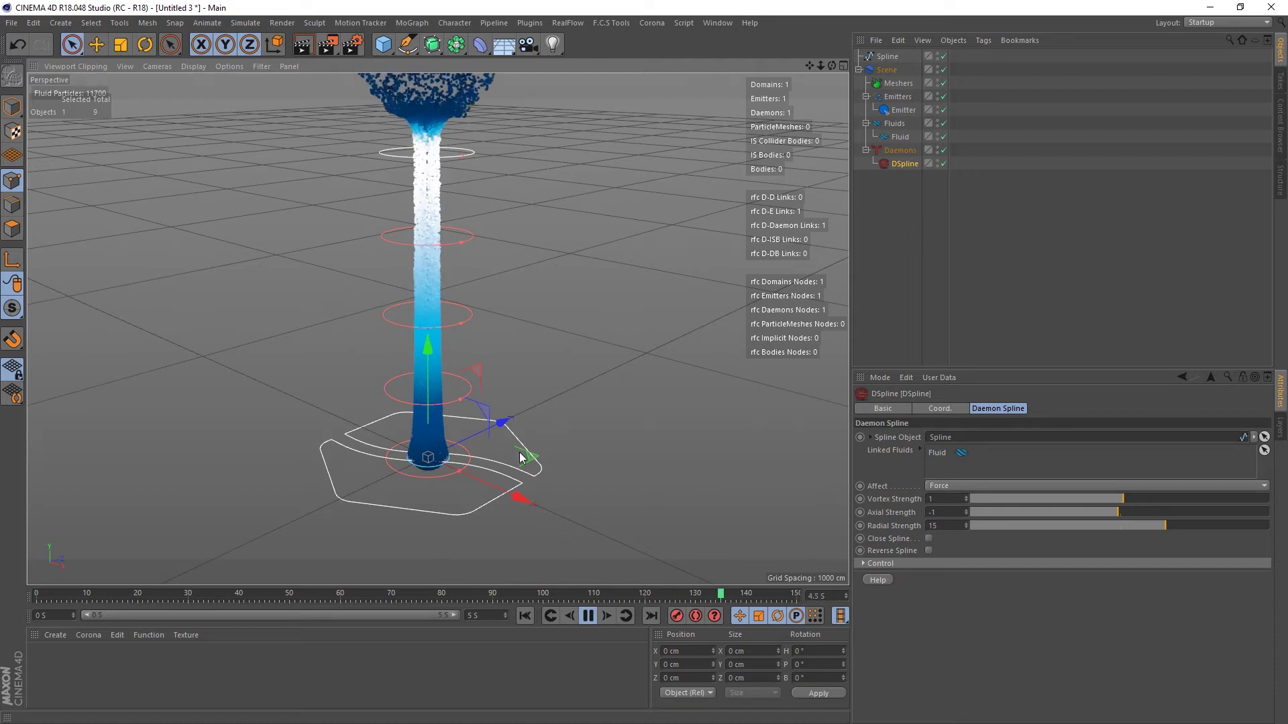
pyautogui.scroll(5, 444, 403)
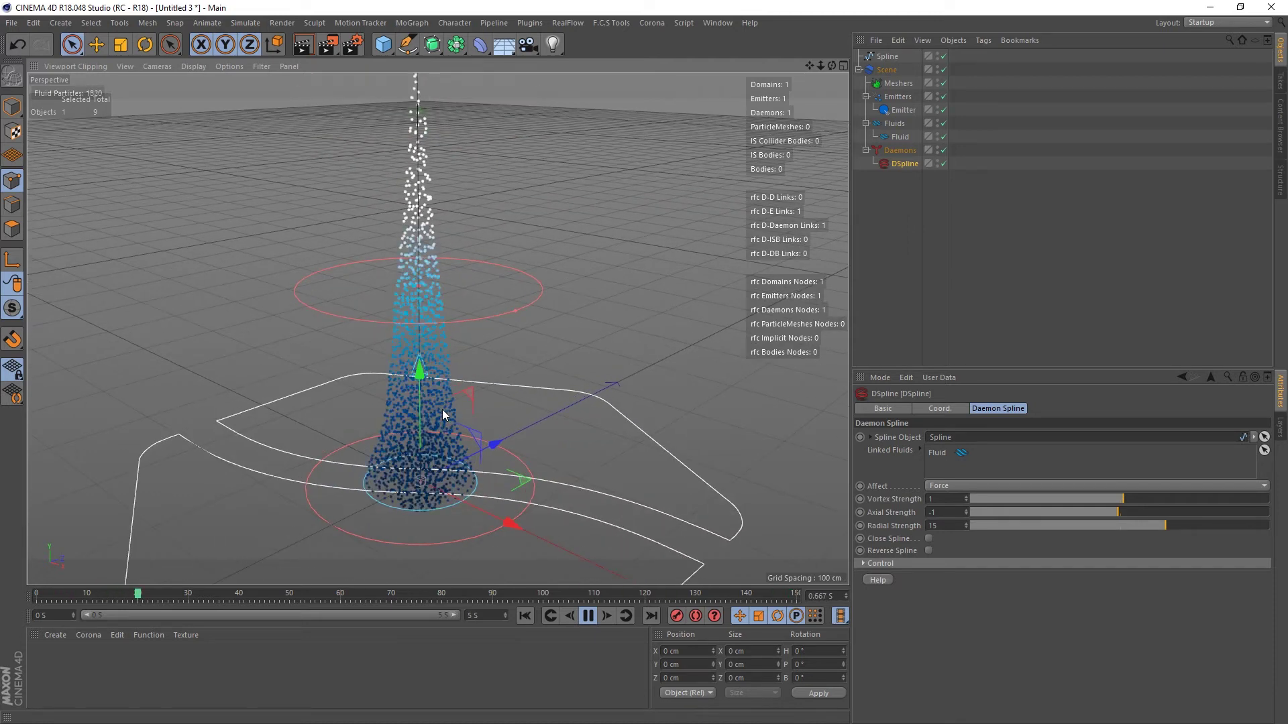
pyautogui.keyDown('alt'); pyautogui.moveTo(441, 409); pyautogui.dragTo(386, 366); pyautogui.keyUp('alt')
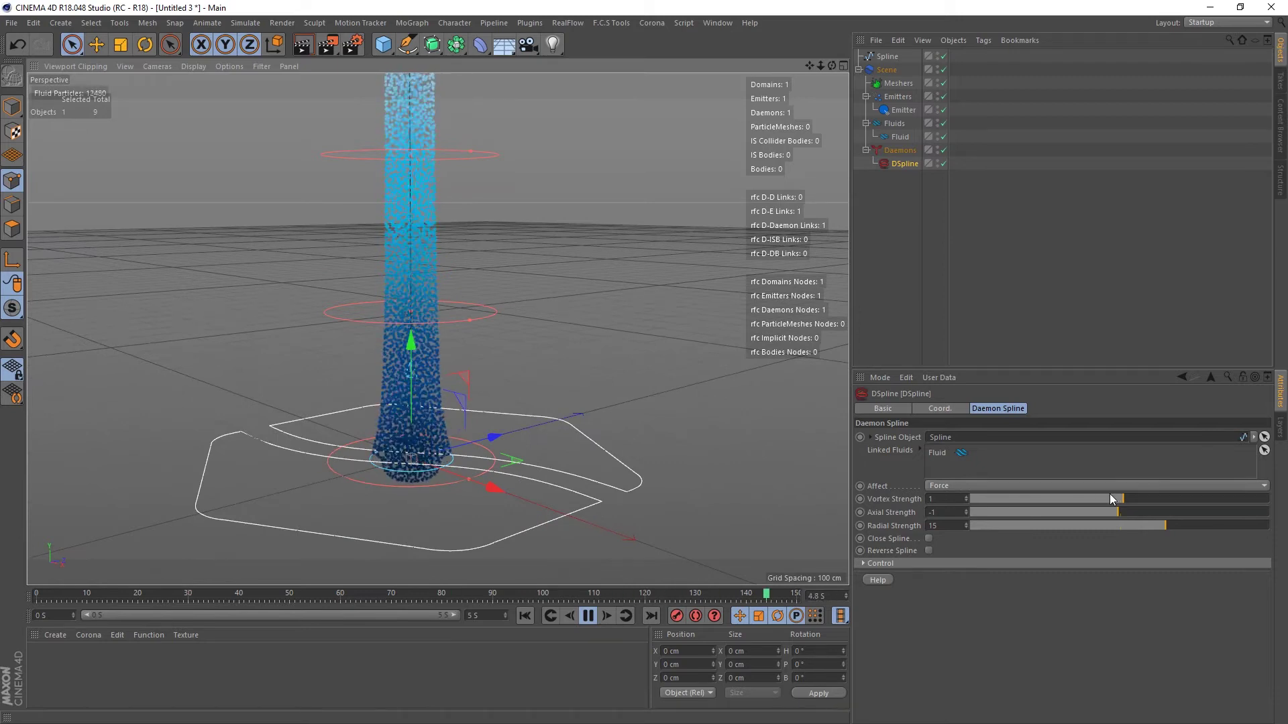
pyautogui.moveTo(1110, 499); pyautogui.dragTo(1132, 500)
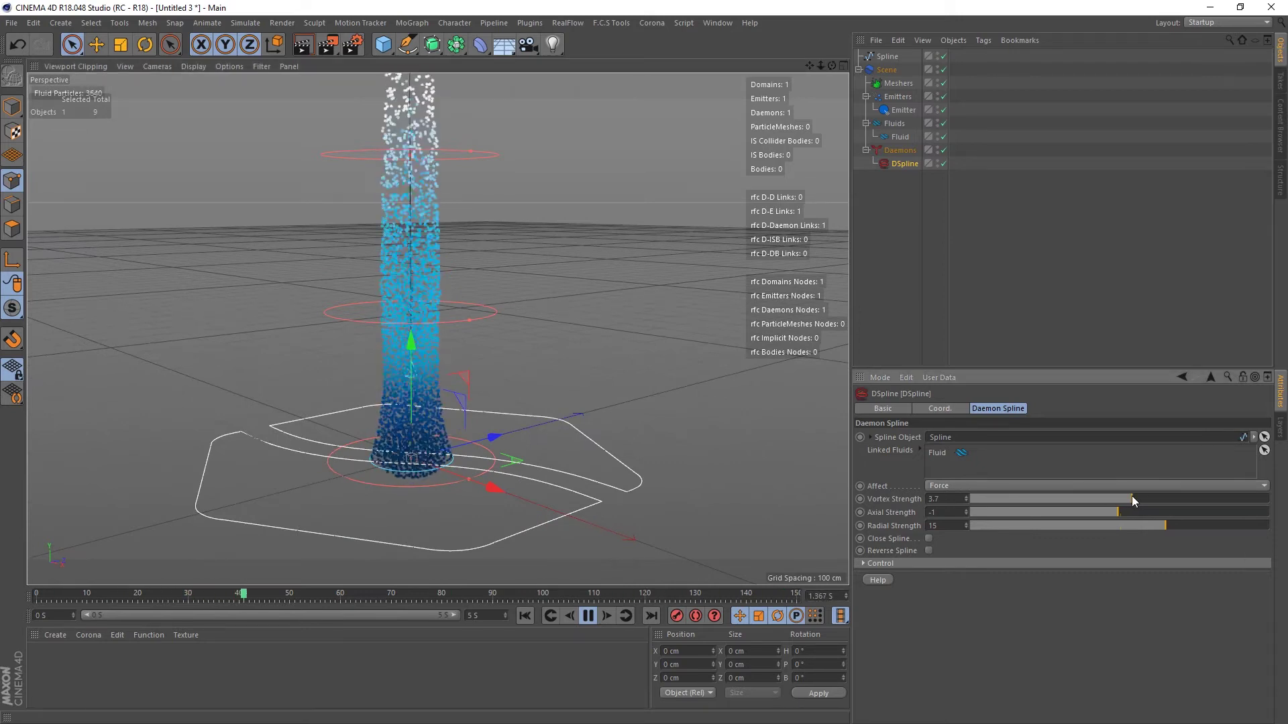
pyautogui.keyDown('alt'); pyautogui.moveTo(509, 263); pyautogui.dragTo(331, 236, button='right'); pyautogui.keyUp('alt')
pyautogui.keyDown('alt'); pyautogui.moveTo(344, 159); pyautogui.dragTo(384, 244, button='right'); pyautogui.keyUp('alt')
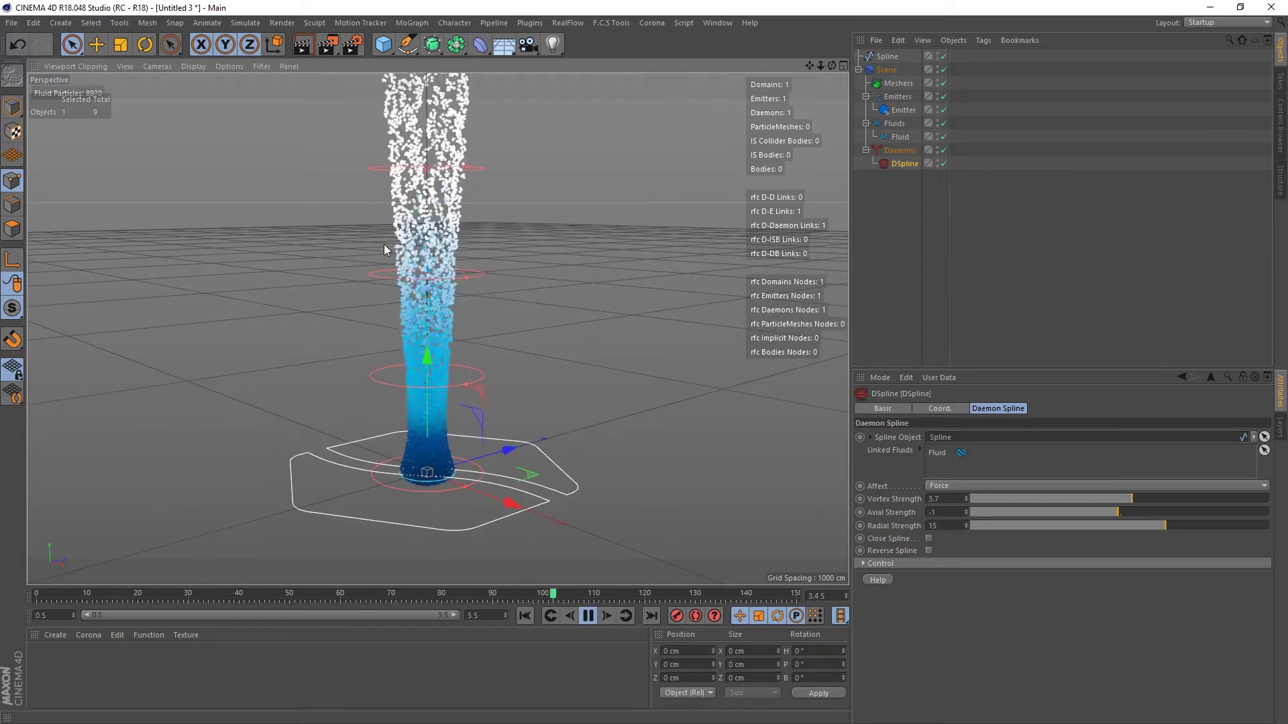
pyautogui.keyDown('alt'); pyautogui.moveTo(384, 244); pyautogui.dragTo(444, 226); pyautogui.keyUp('alt')
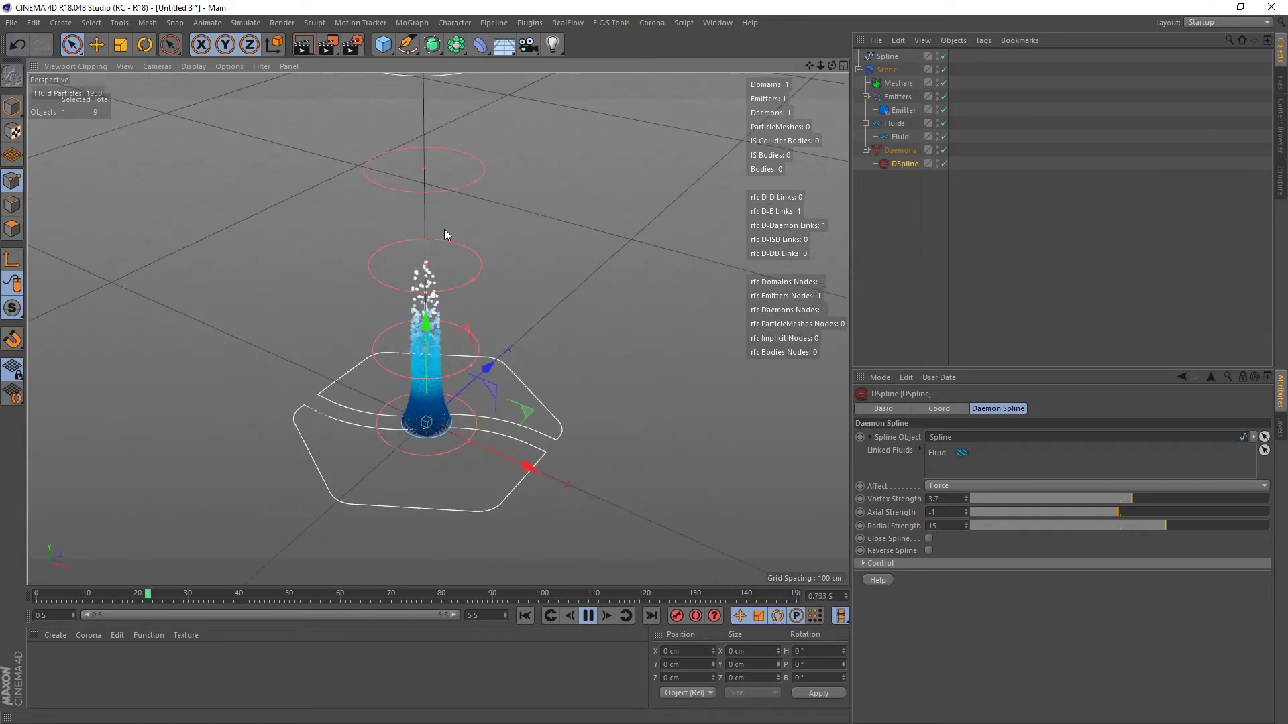
pyautogui.keyDown('alt'); pyautogui.moveTo(468, 212); pyautogui.dragTo(496, 289, button='middle'); pyautogui.keyUp('alt')
# Try a Vortex Strength of 2 and reverse it to -2 while the simulation plays.
pyautogui.click(946, 499)
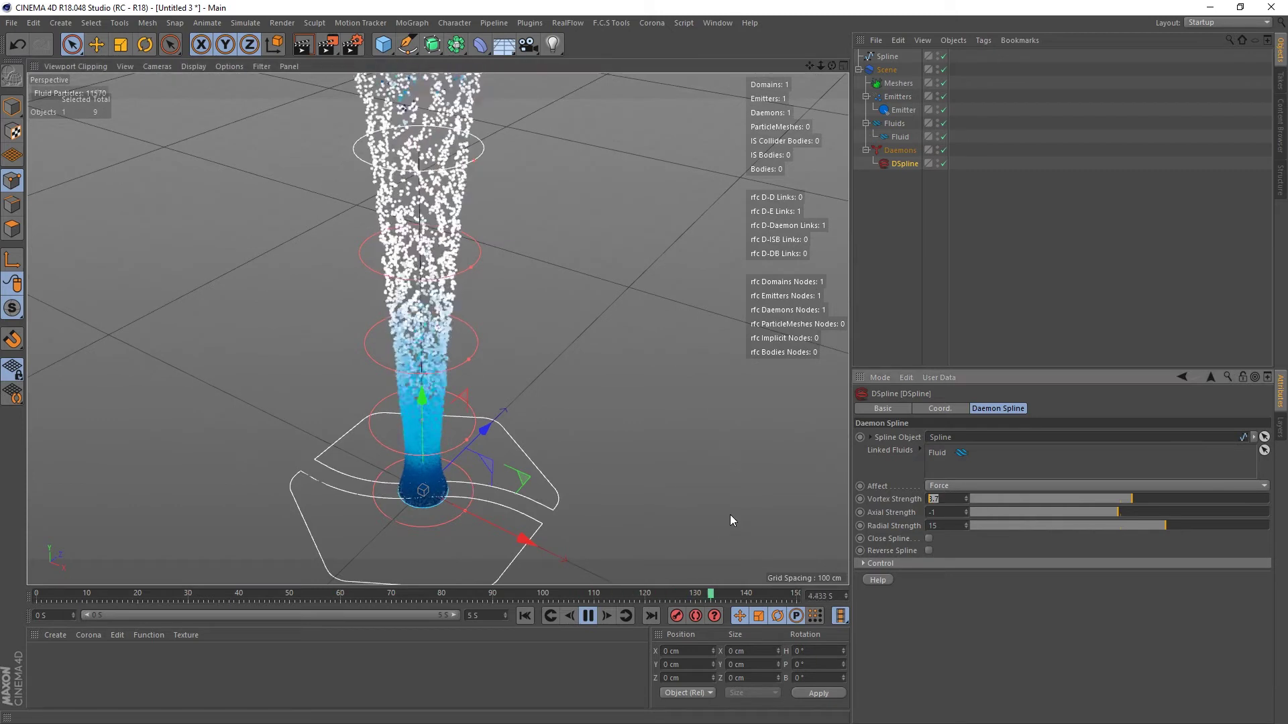
pyautogui.write('2')
pyautogui.press('Return')
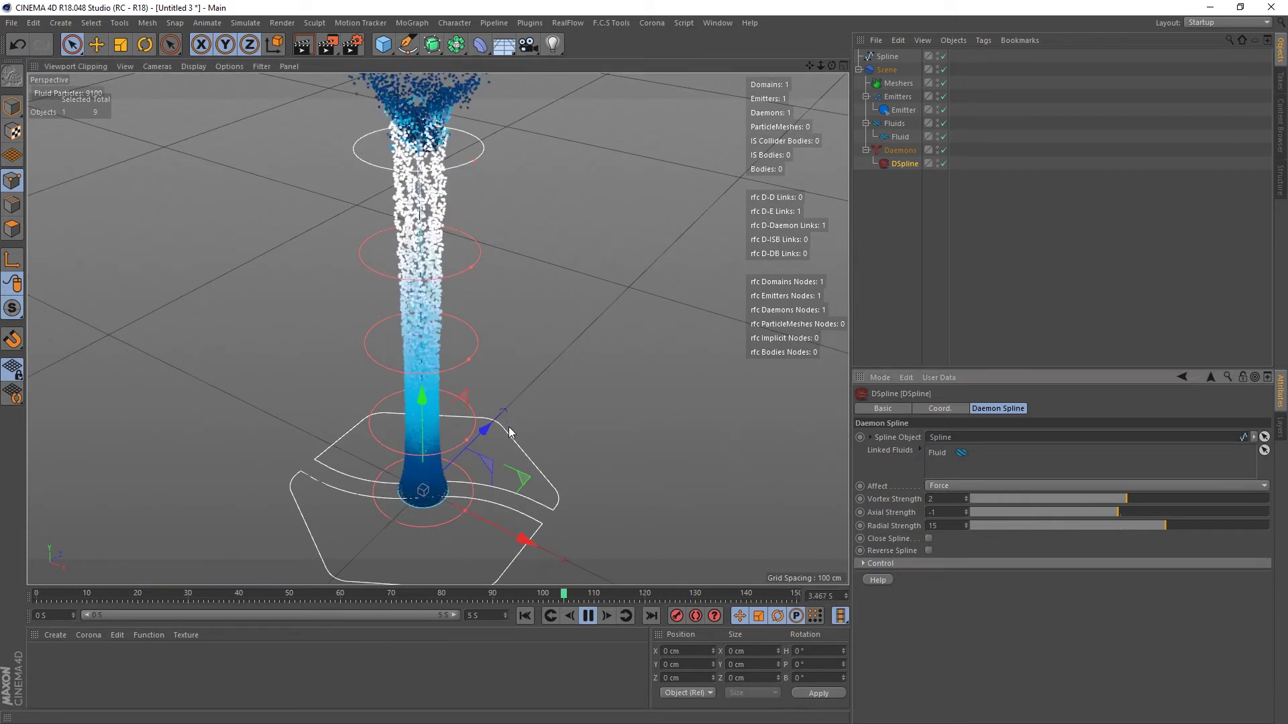
pyautogui.click(929, 500)
pyautogui.write('-')
pyautogui.press('Return')
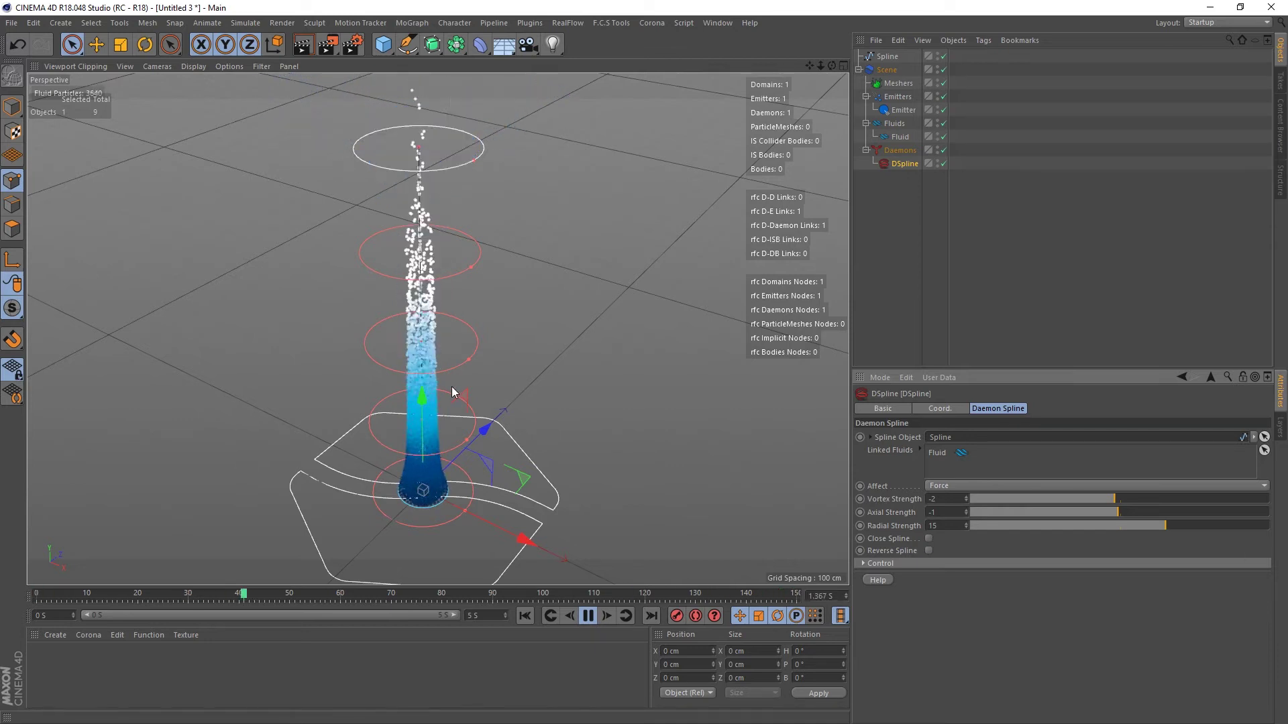
pyautogui.scroll(2, 453, 387)
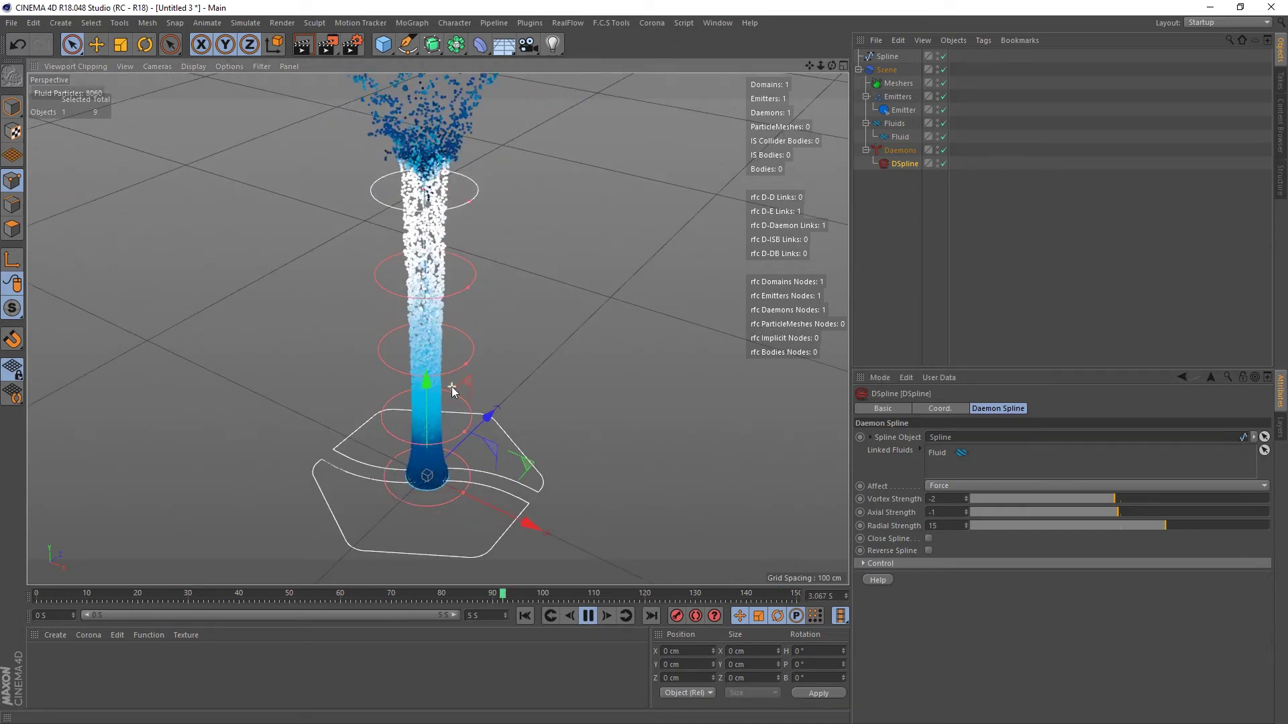
pyautogui.scroll(2, 490, 393)
pyautogui.scroll(-4, 510, 391)
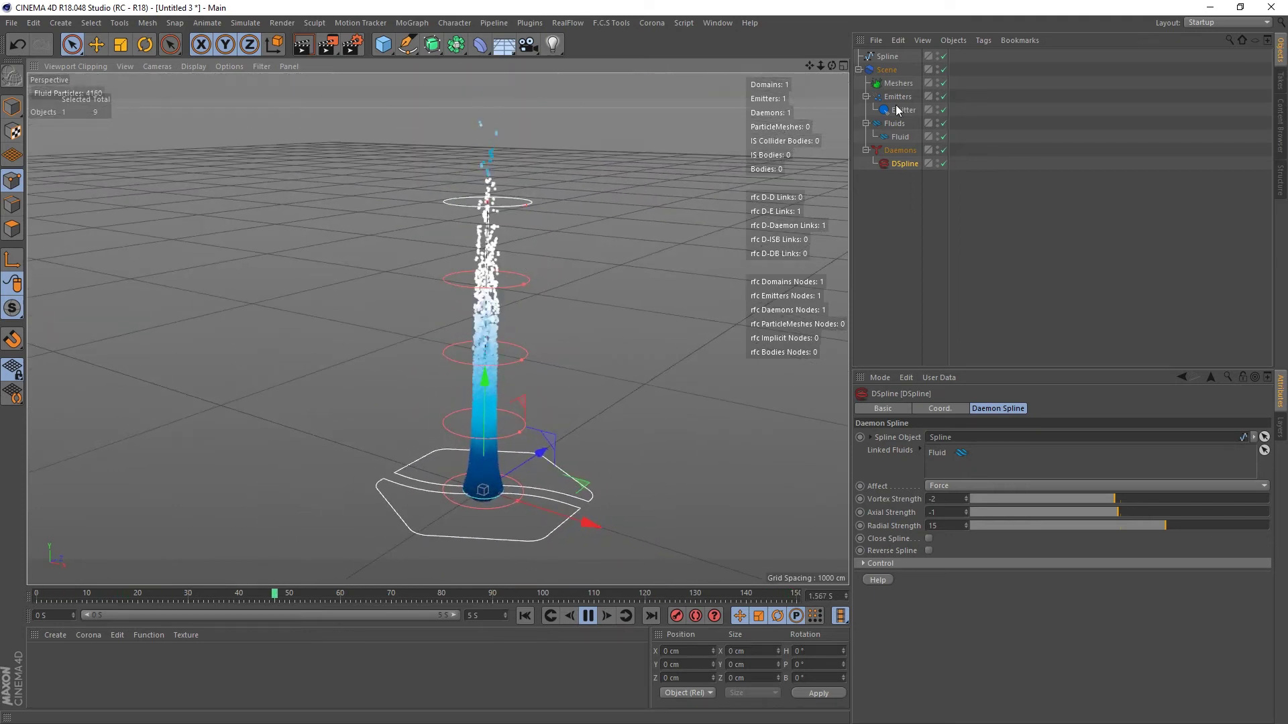
# Test deleting the Spline object during playback and undo the deletion.
pyautogui.click(886, 57)
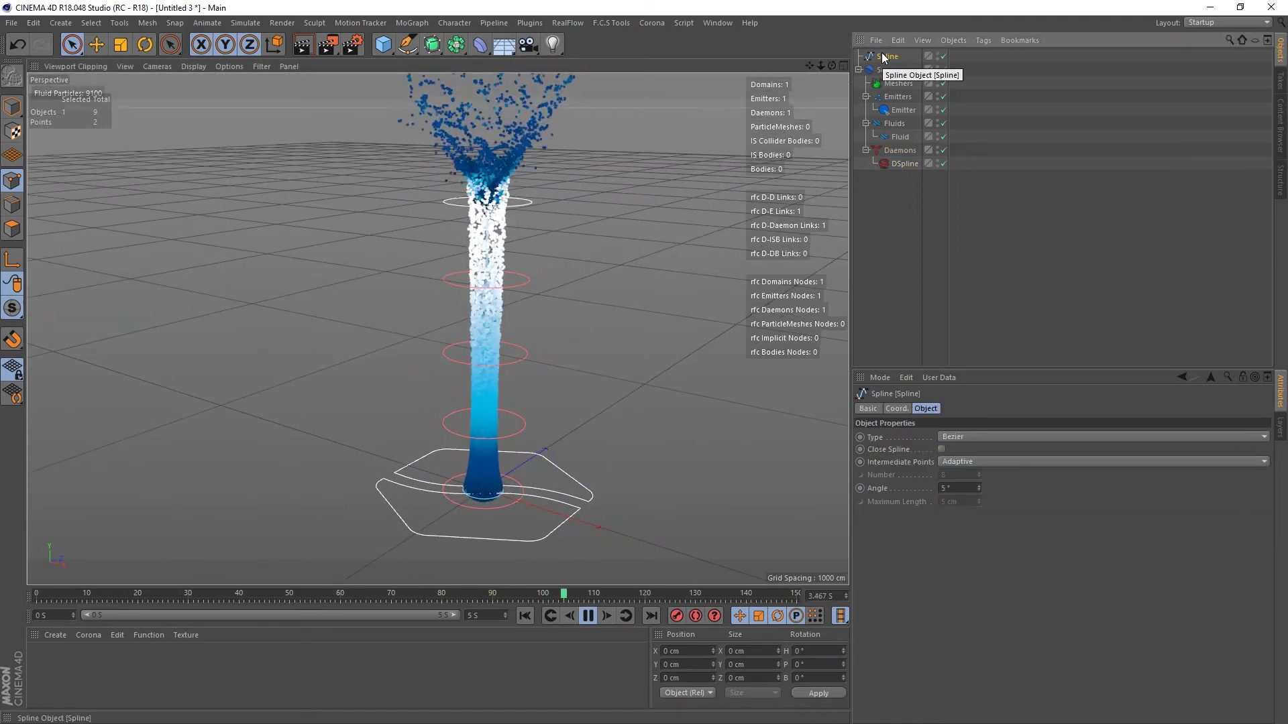
pyautogui.press('Delete')
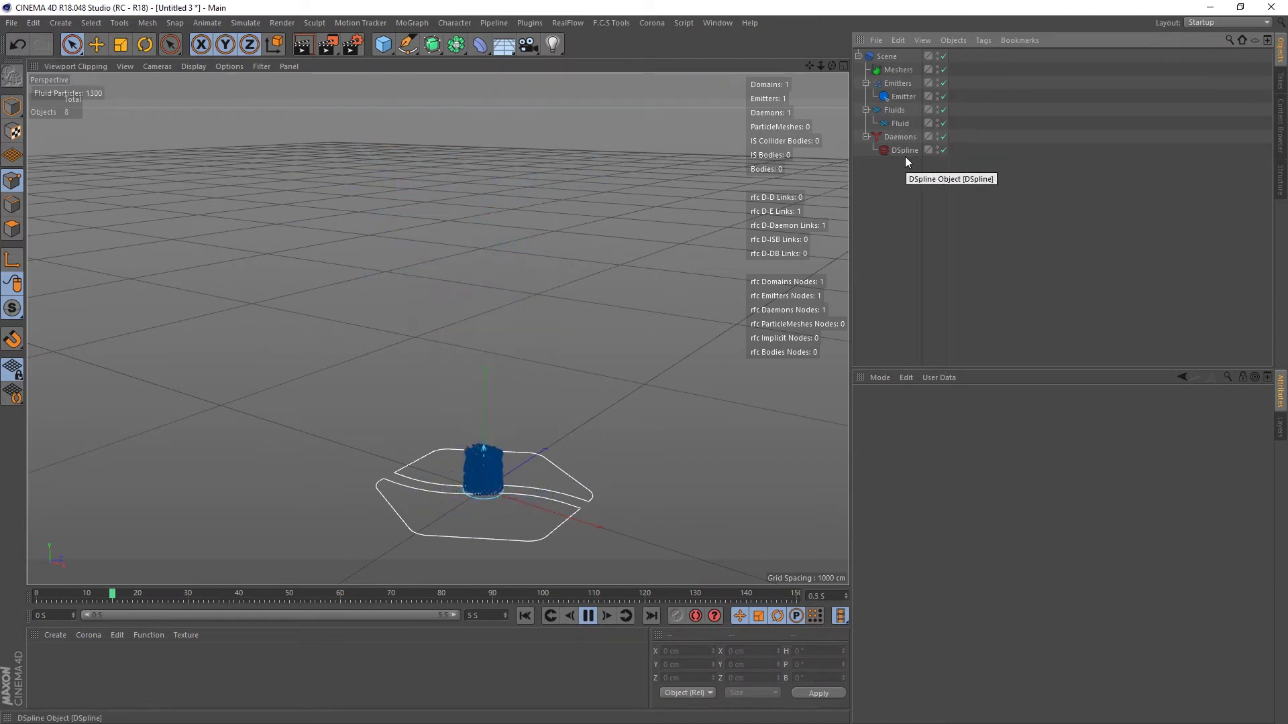
pyautogui.hotkey('ctrl', 'z')
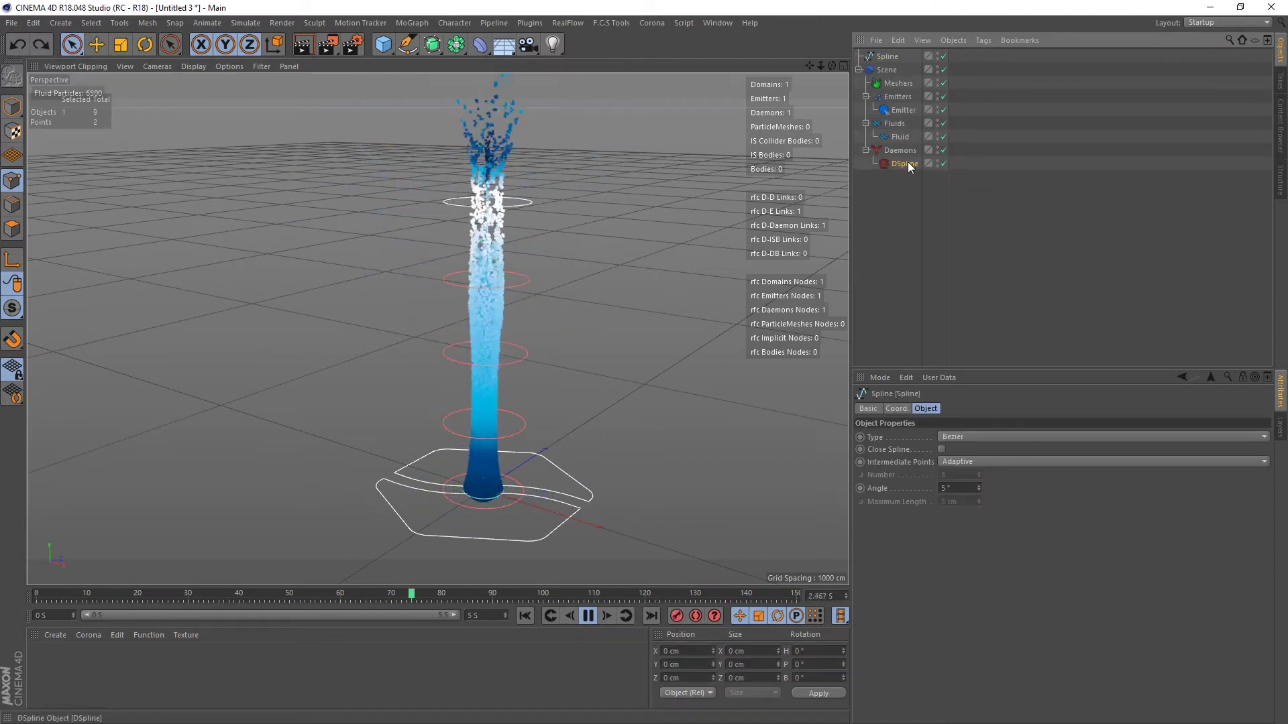
# Expand DSpline's Control settings, try a control Axial value of -5000 cm during playback and undo it.
pyautogui.click(904, 164)
pyautogui.click(876, 563)
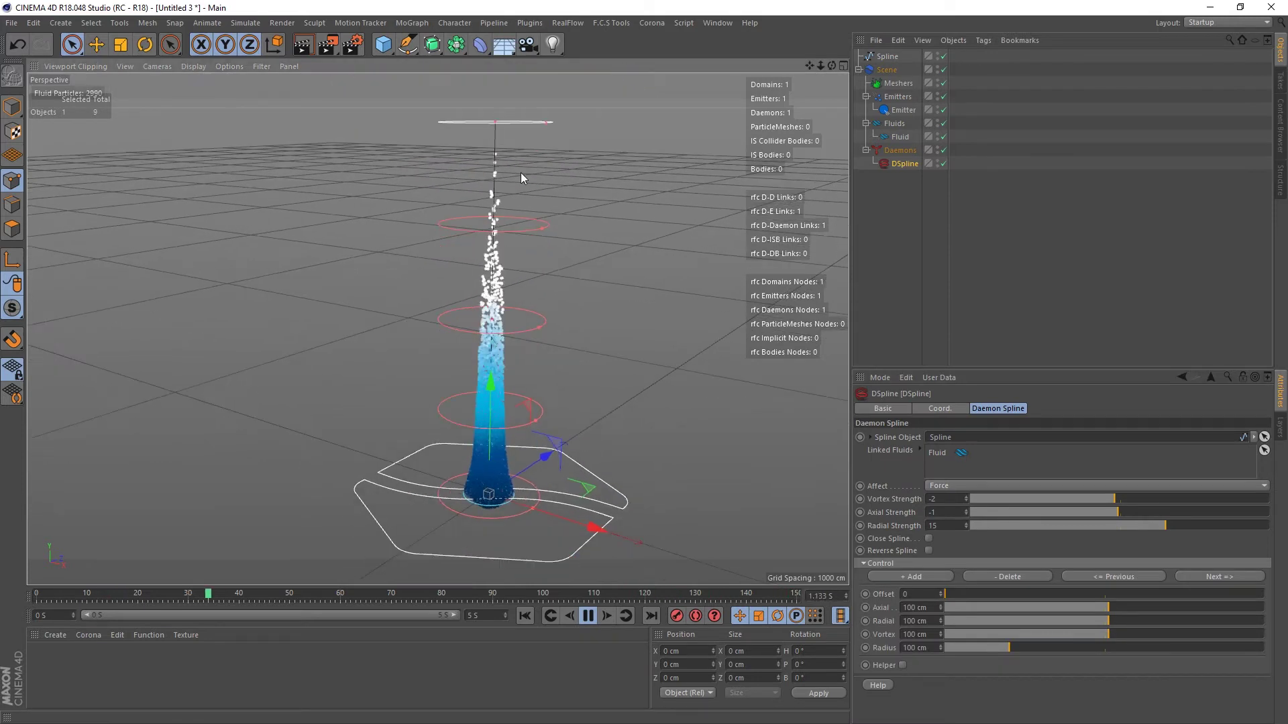
pyautogui.keyDown('alt'); pyautogui.moveTo(520, 171); pyautogui.dragTo(530, 221); pyautogui.keyUp('alt')
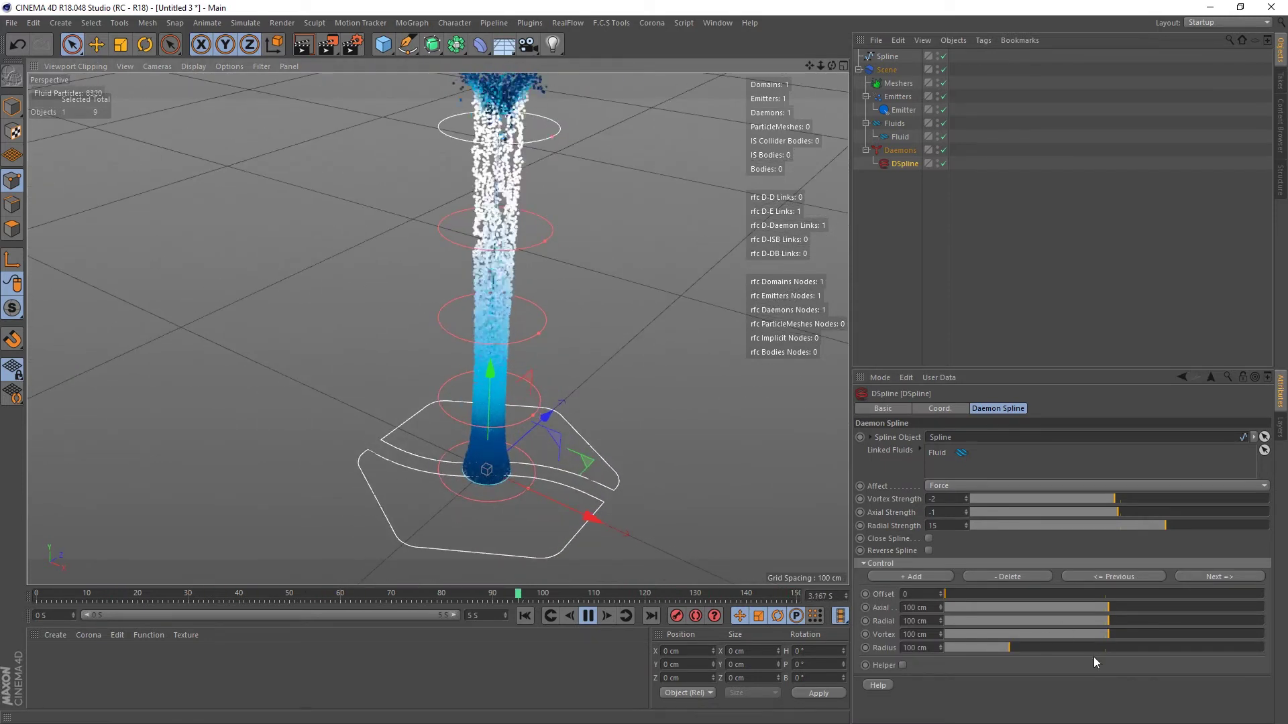
pyautogui.keyDown('alt'); pyautogui.moveTo(591, 332); pyautogui.dragTo(492, 232); pyautogui.keyUp('alt')
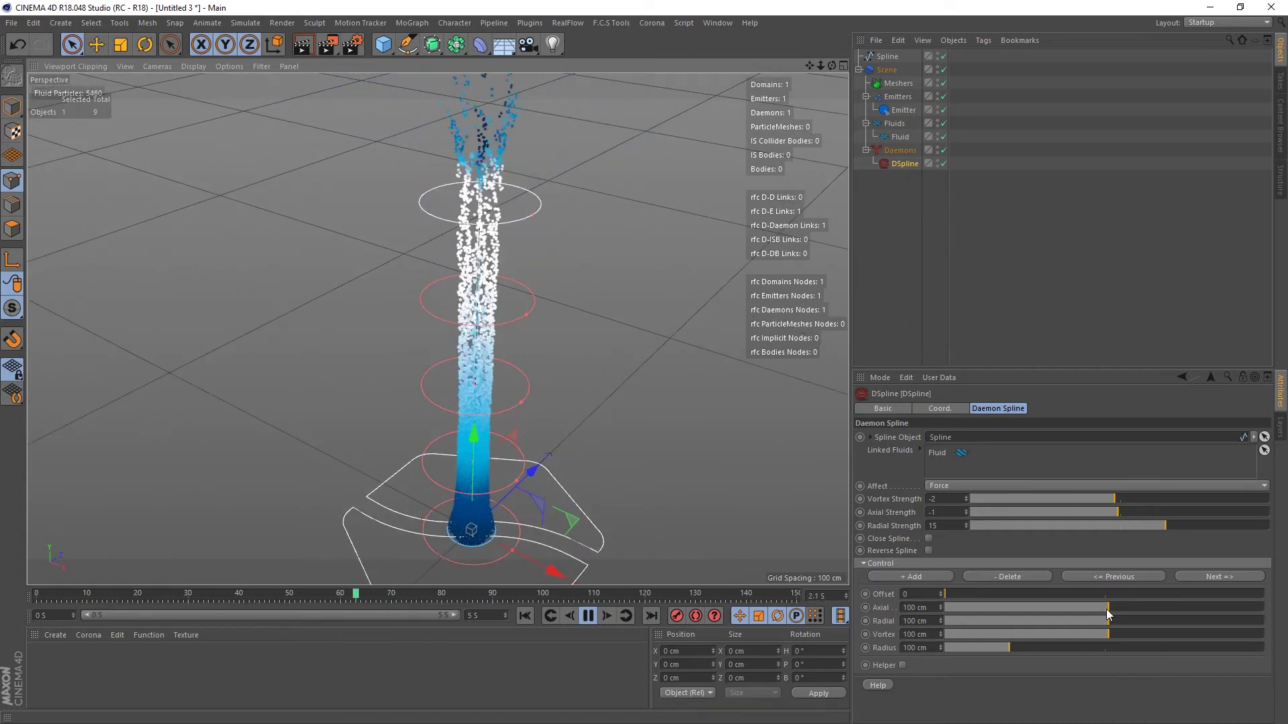
pyautogui.moveTo(1105, 609); pyautogui.dragTo(939, 609)
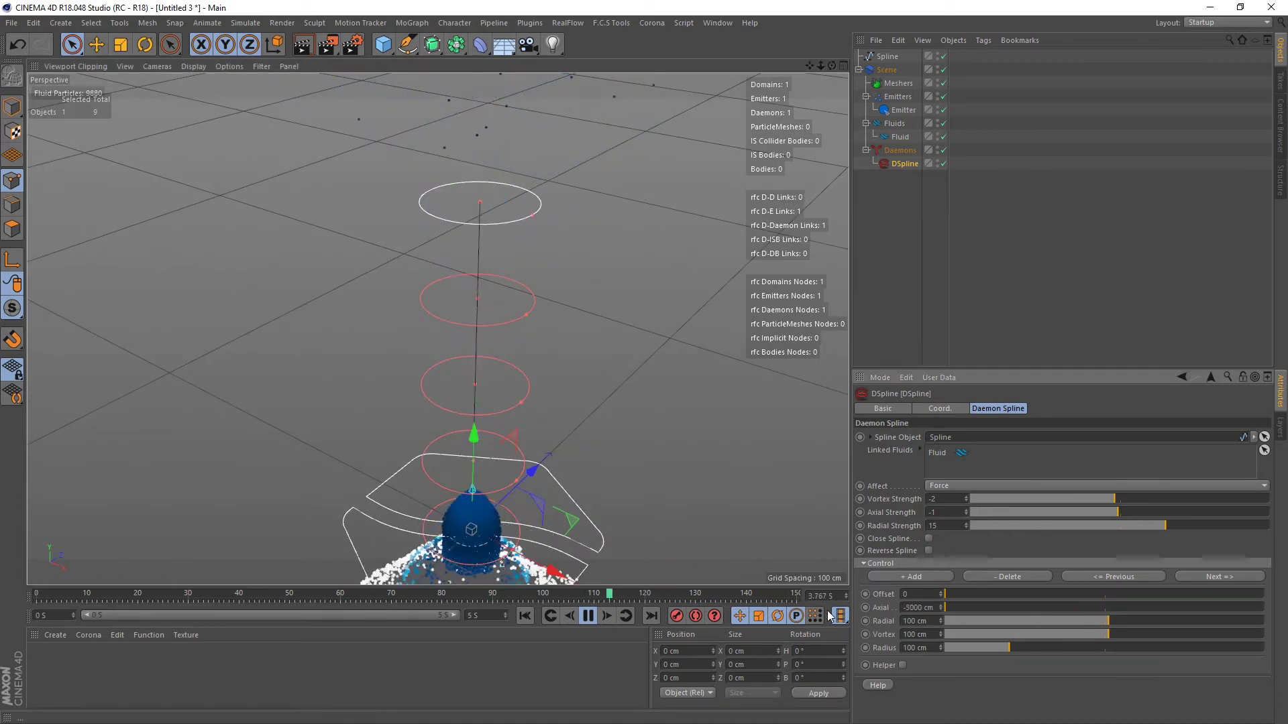
pyautogui.scroll(-3, 396, 480)
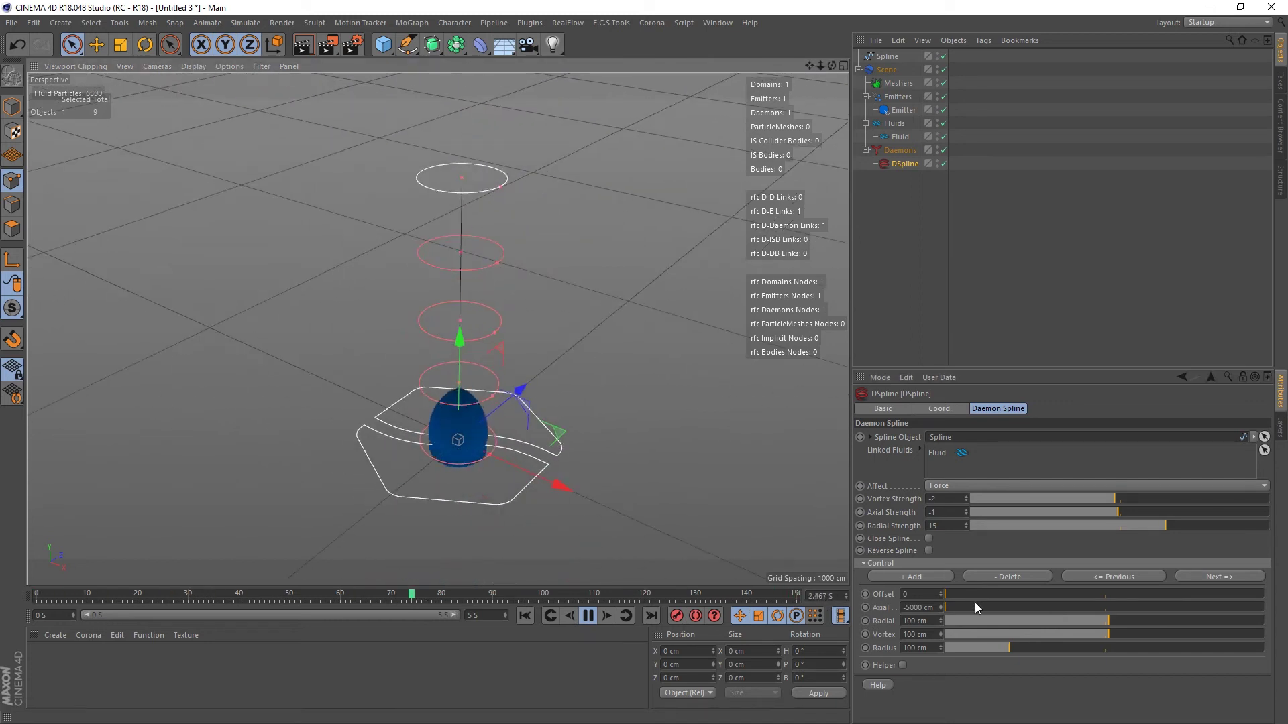
pyautogui.hotkey('ctrl', 'z')
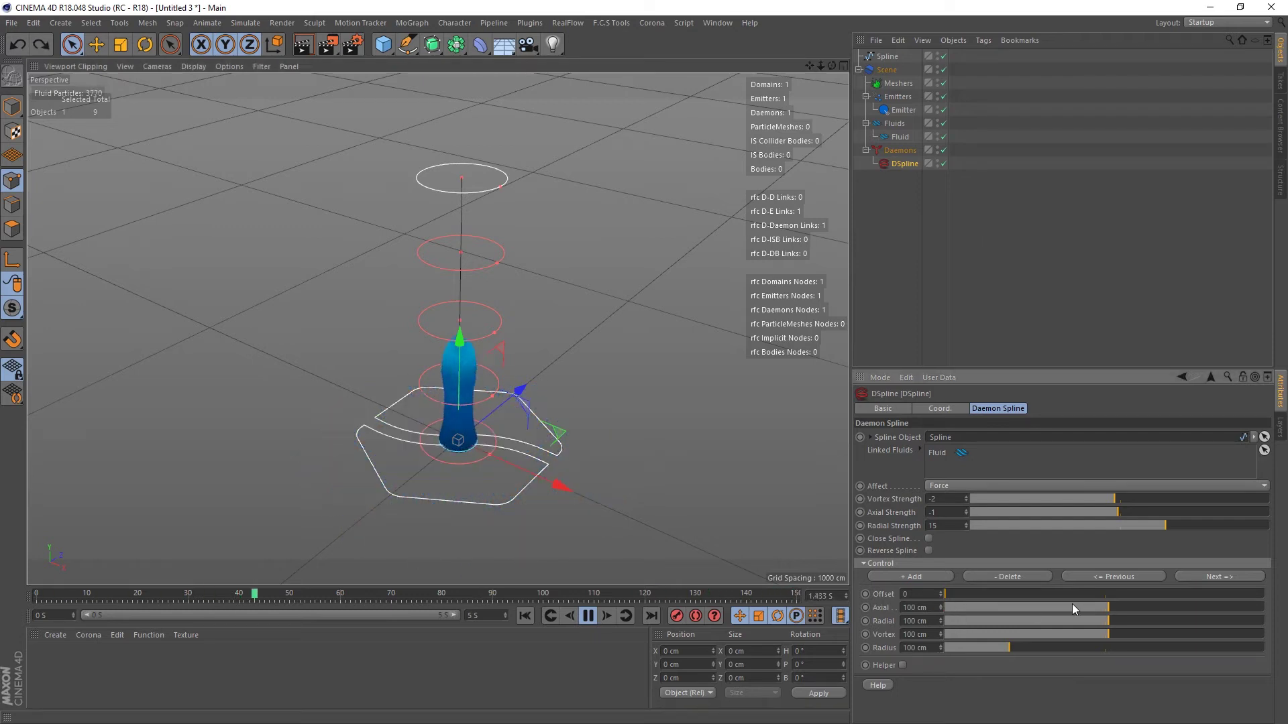
# Try control values of Axial -407.9 cm, Radial -94.1 cm and Vortex -554.4 cm during playback, and undo them.
pyautogui.click(1071, 605)
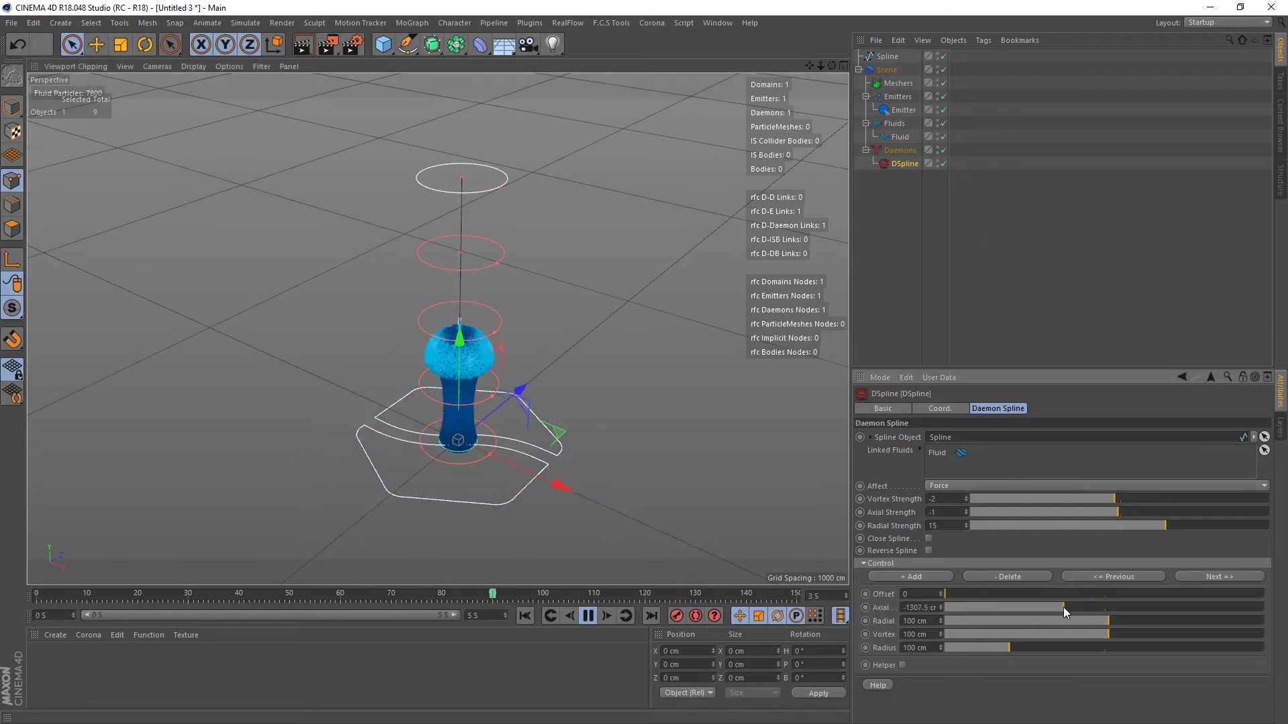
pyautogui.moveTo(1063, 606); pyautogui.dragTo(1092, 604)
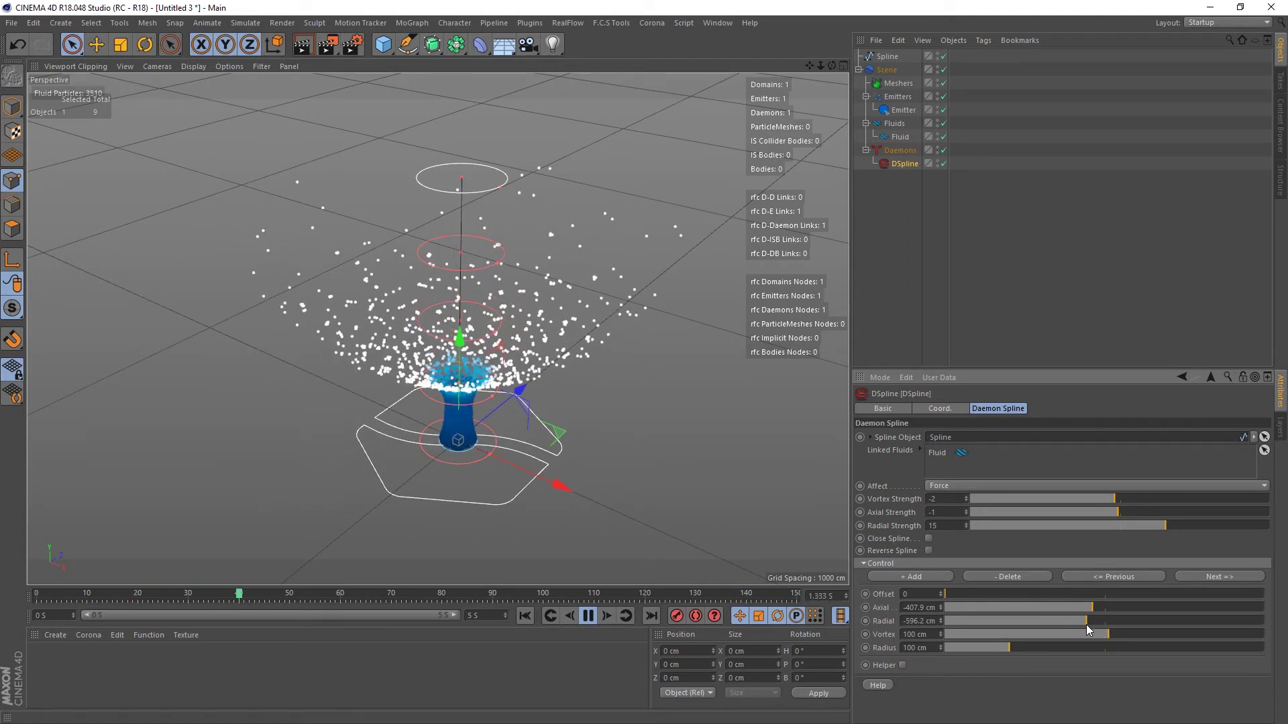
pyautogui.moveTo(1086, 625); pyautogui.dragTo(1101, 627)
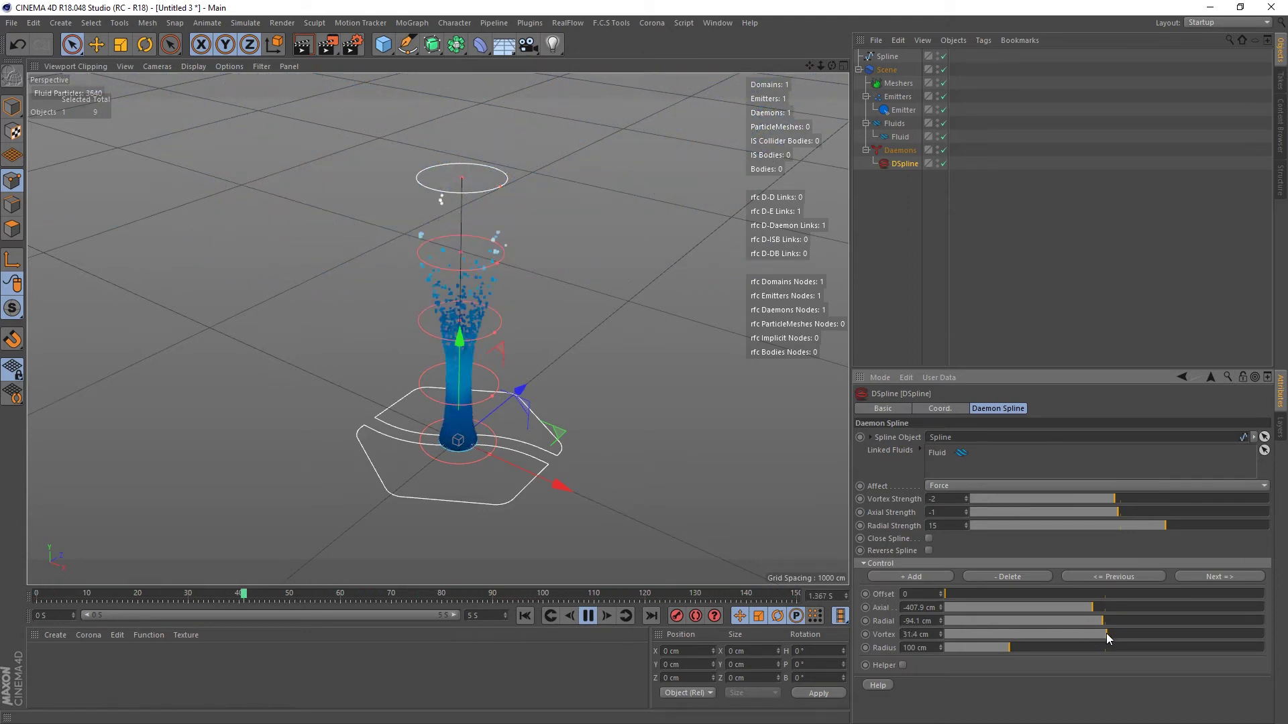
pyautogui.moveTo(1106, 633); pyautogui.dragTo(1088, 638)
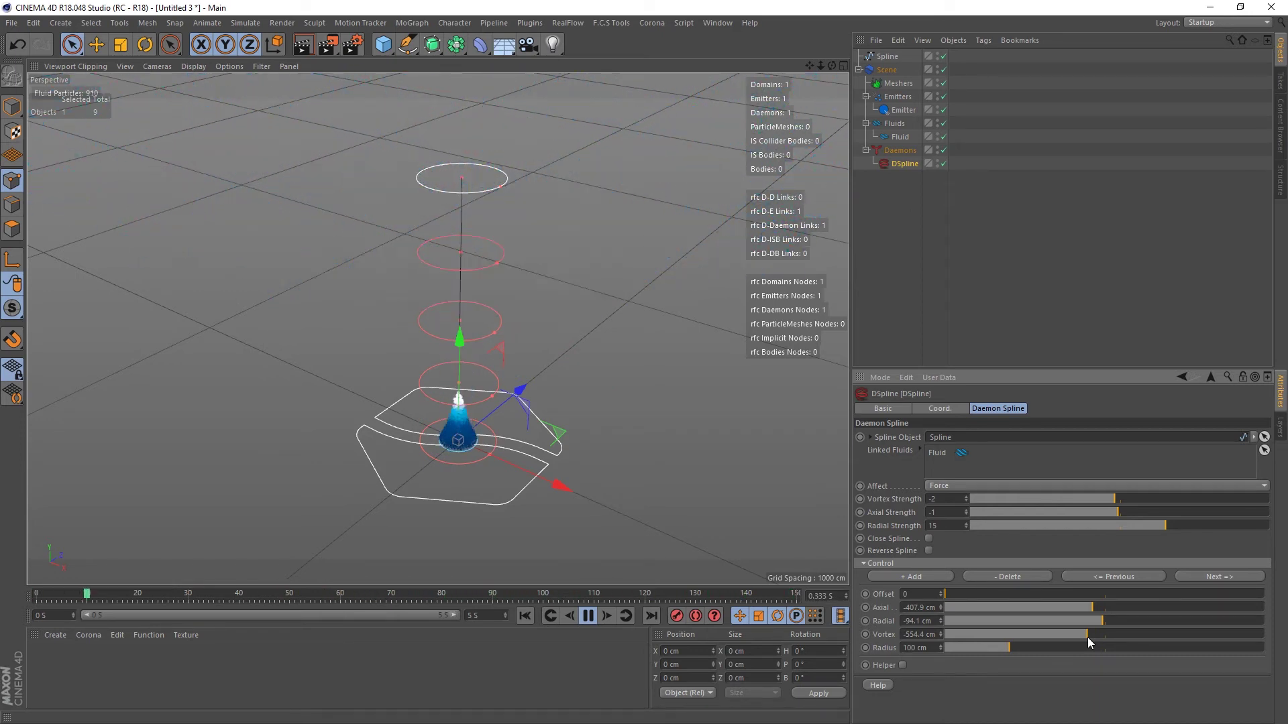
pyautogui.hotkey('ctrl', 'z')
pyautogui.hotkey('ctrl', 'z')
pyautogui.hotkey('ctrl', 'z')
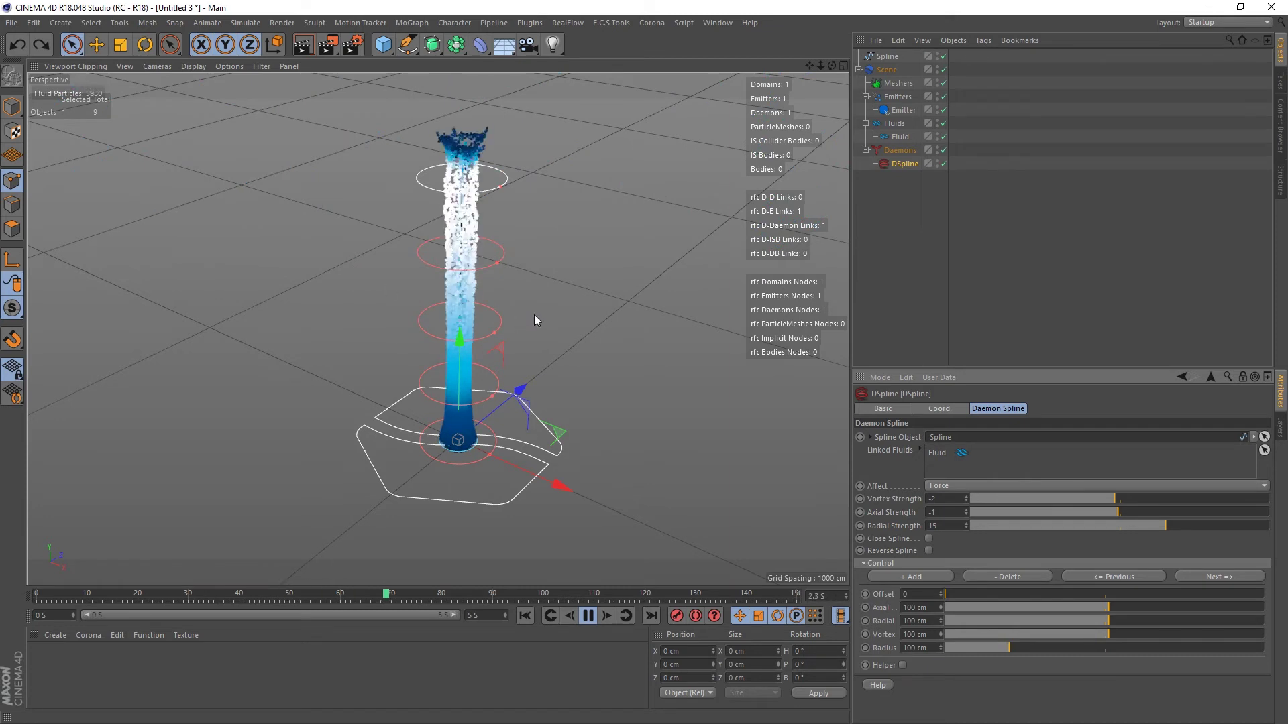
# Stop and rewind the simulation, and replace the vertical Spline object with a Helix spline.
pyautogui.click(588, 616)
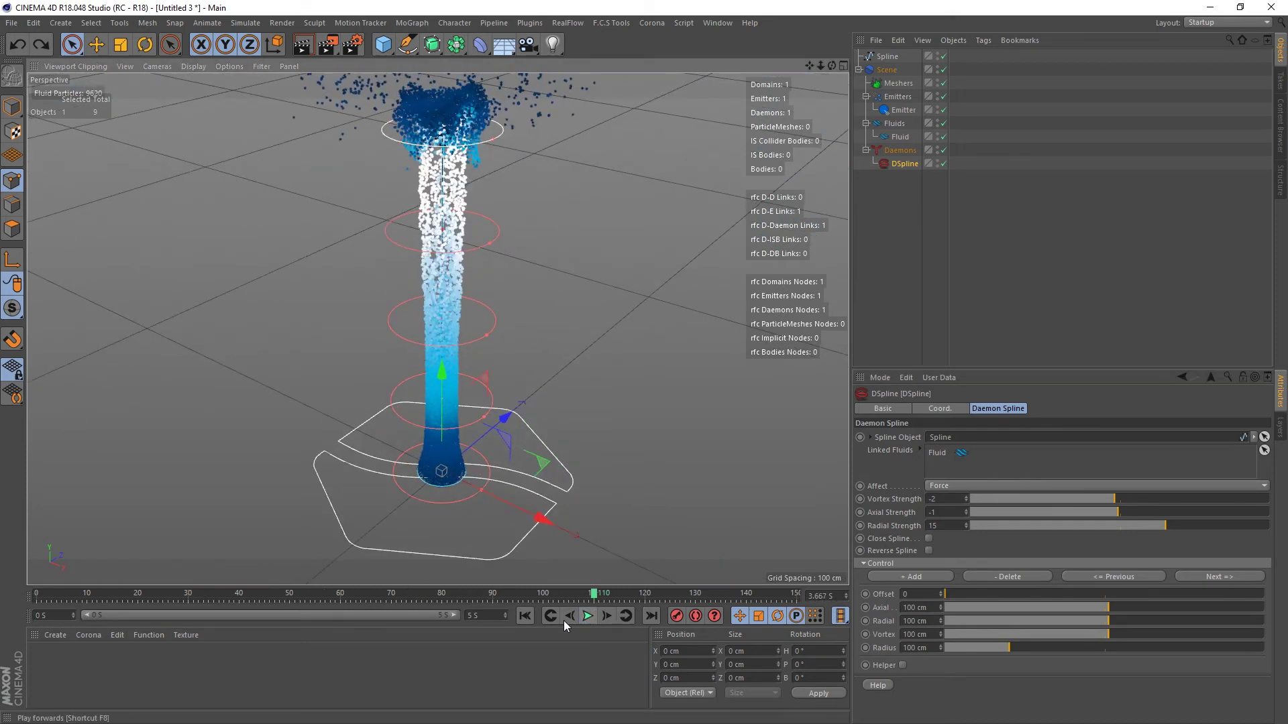
pyautogui.click(526, 616)
pyautogui.scroll(-5, 457, 287)
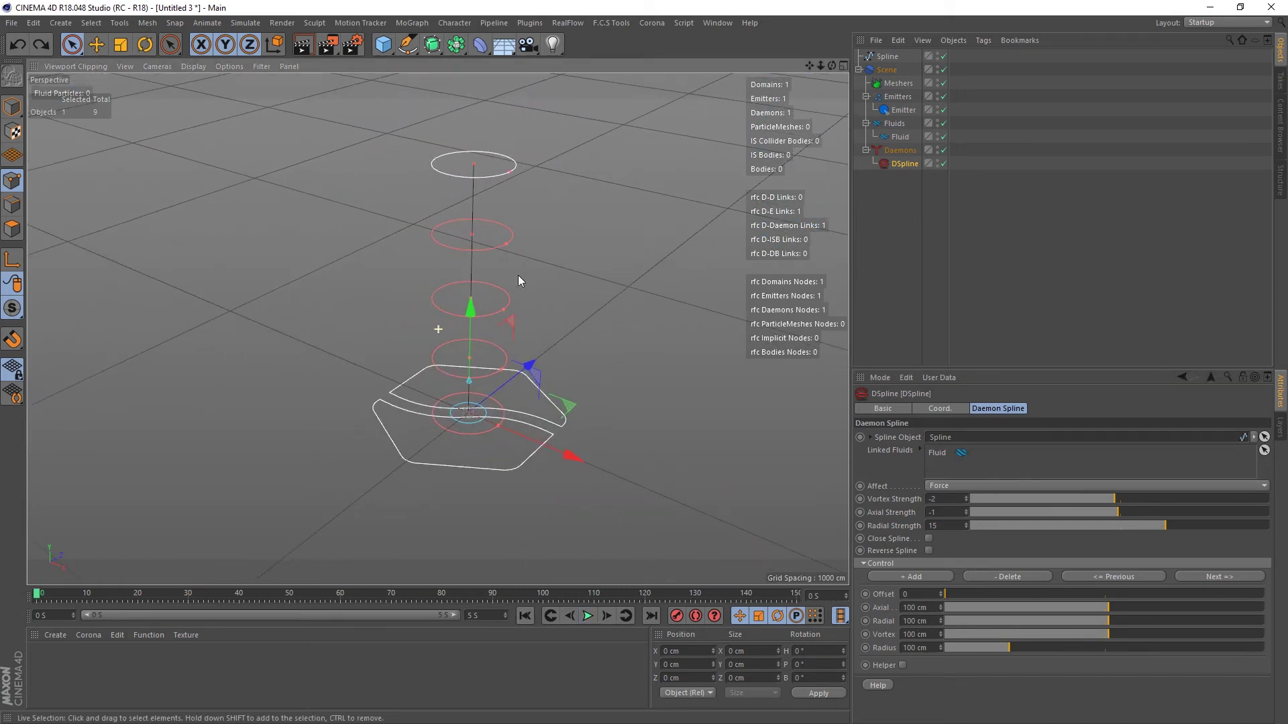
pyautogui.click(891, 59)
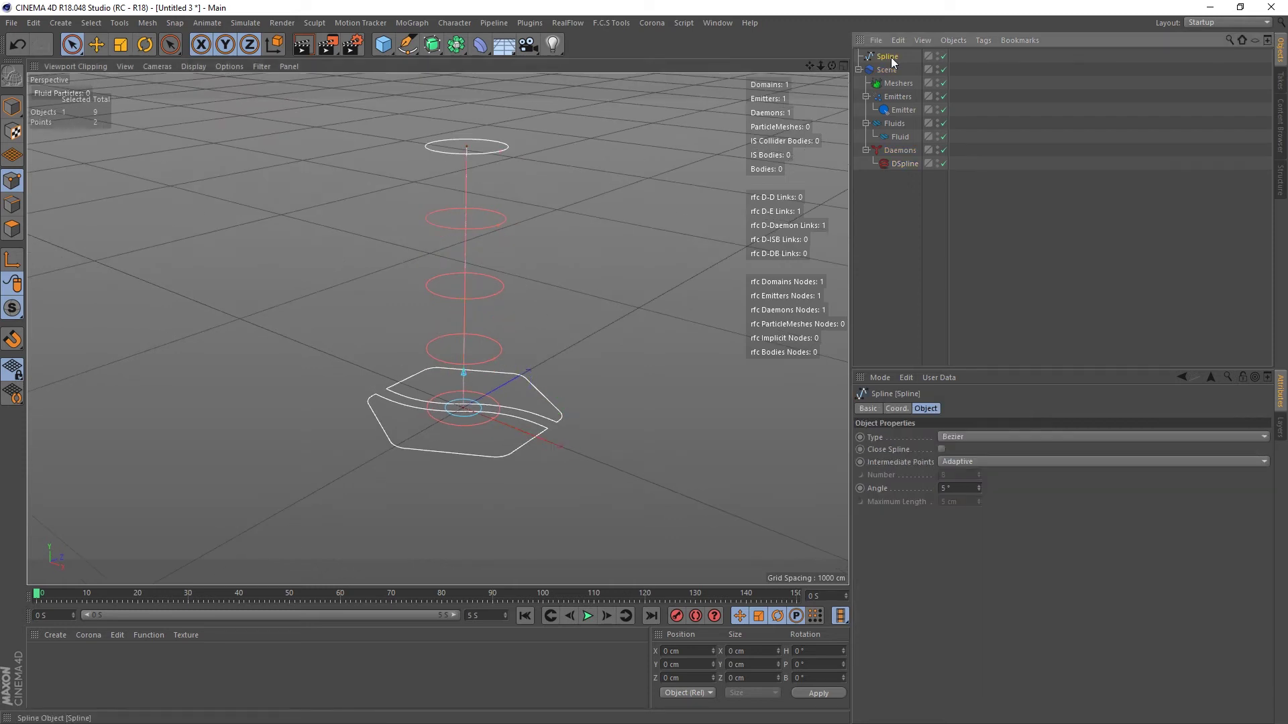
pyautogui.press('Delete')
pyautogui.click(412, 47)
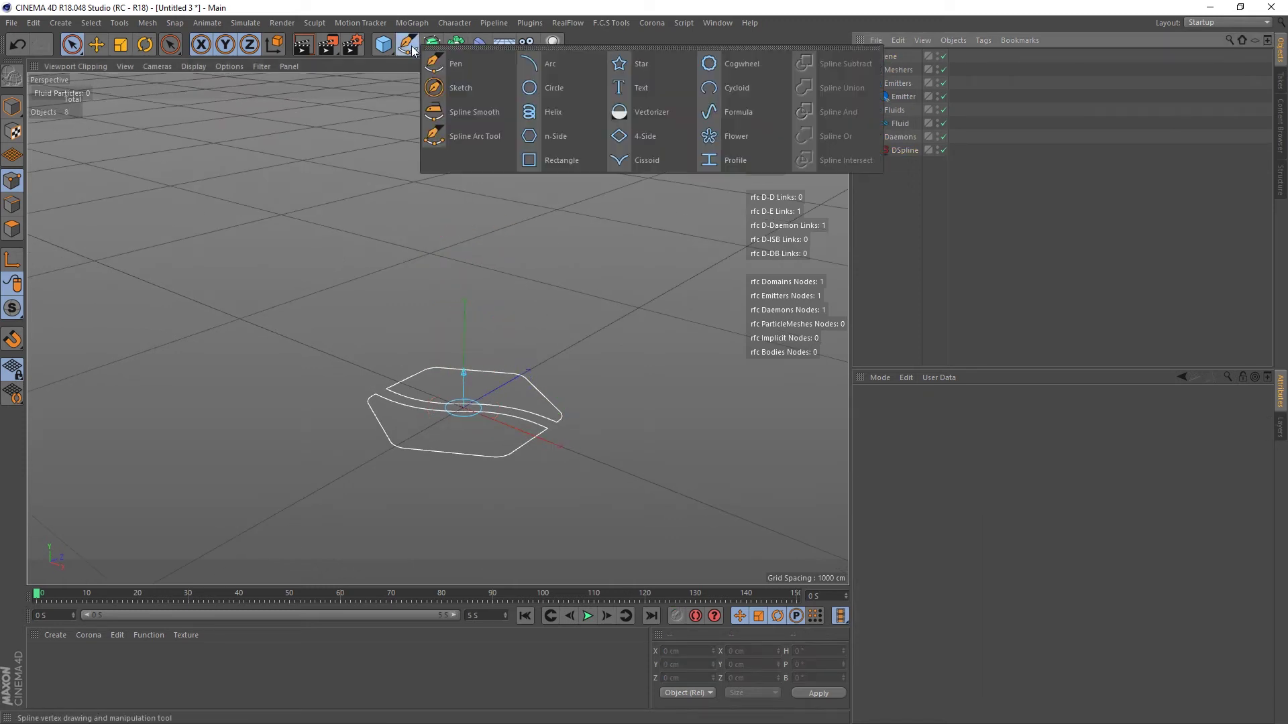
pyautogui.click(537, 113)
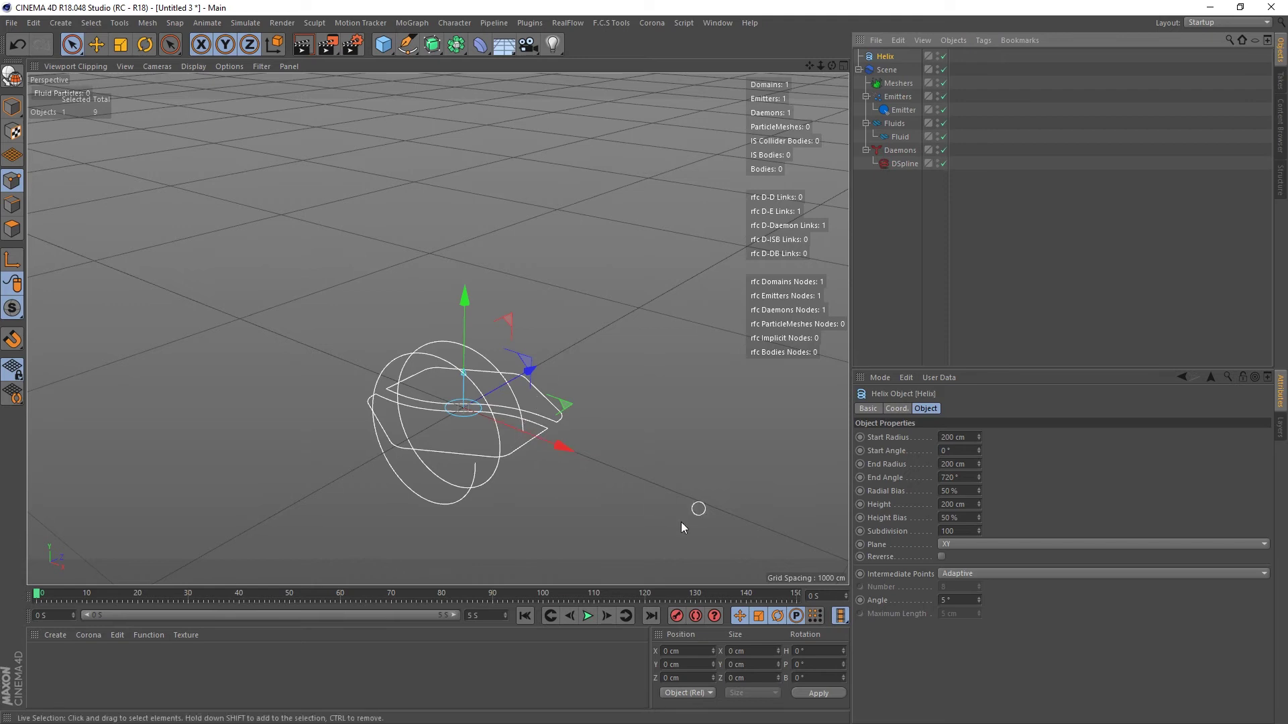
# Set the helix's Plane to XZ and its Start Radius to 0 cm.
pyautogui.scroll(5, 513, 489)
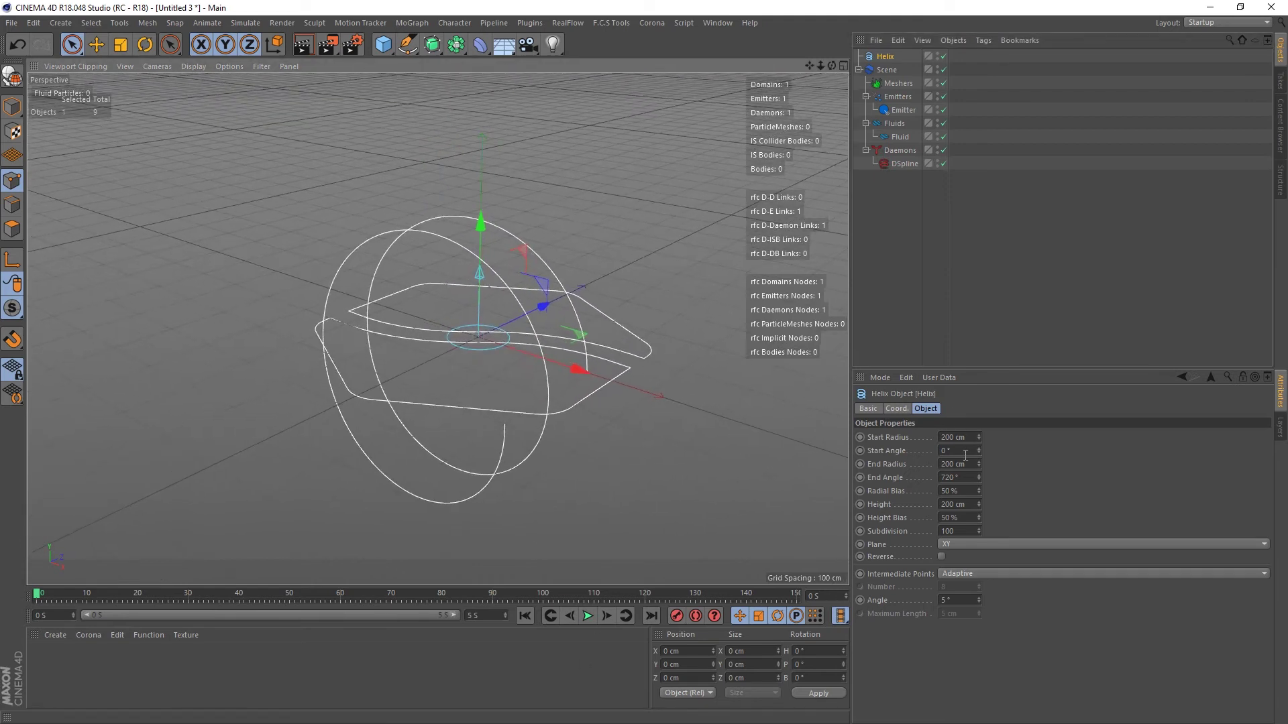
pyautogui.click(958, 543)
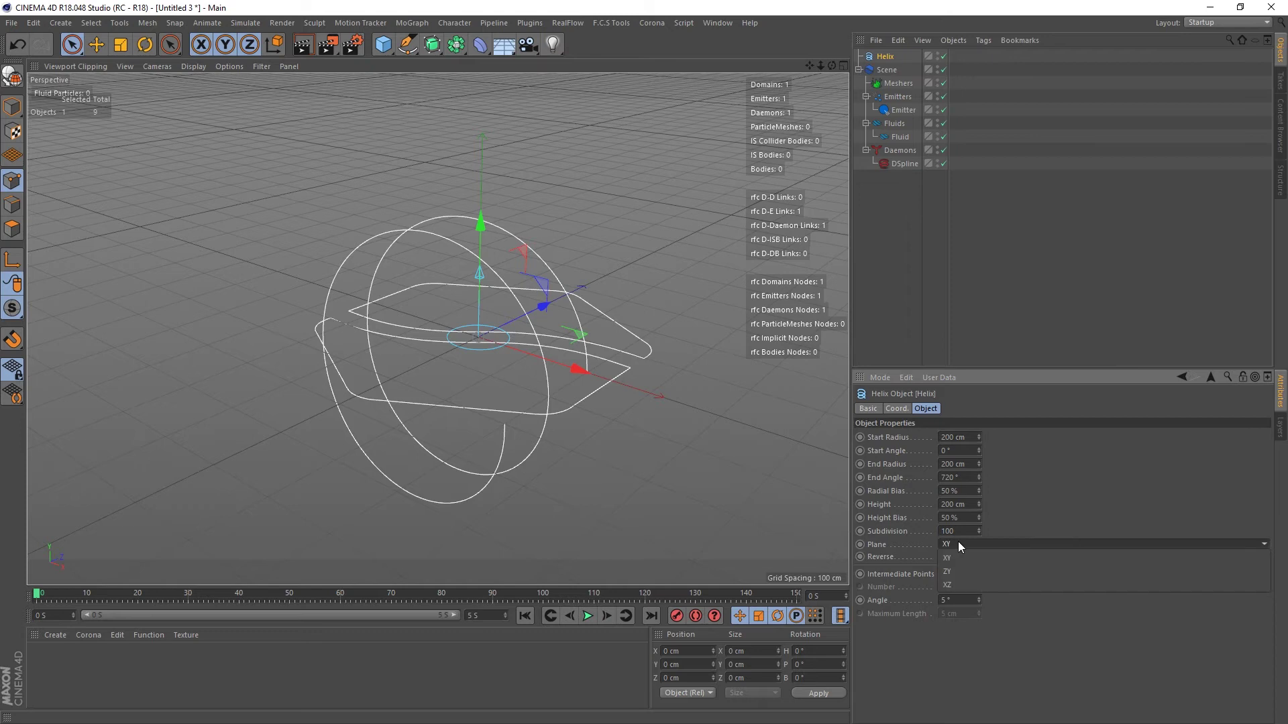
pyautogui.click(951, 584)
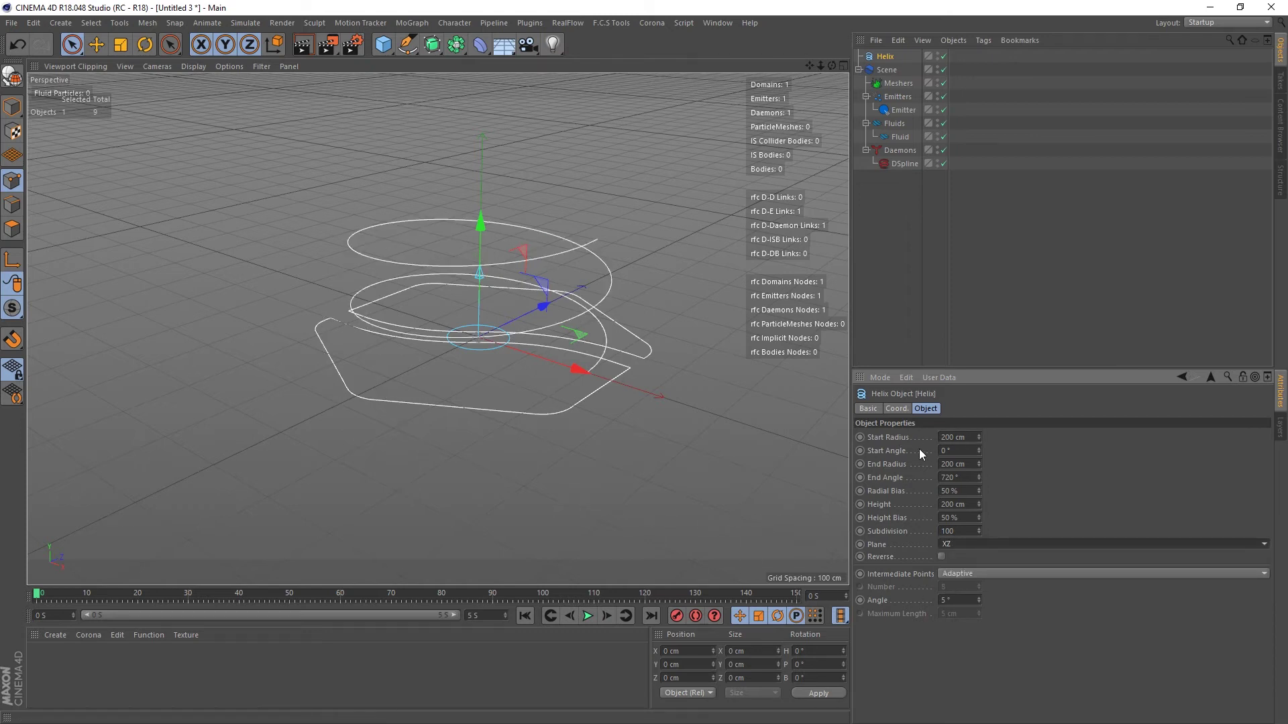
pyautogui.moveTo(980, 444); pyautogui.dragTo(980, 516)
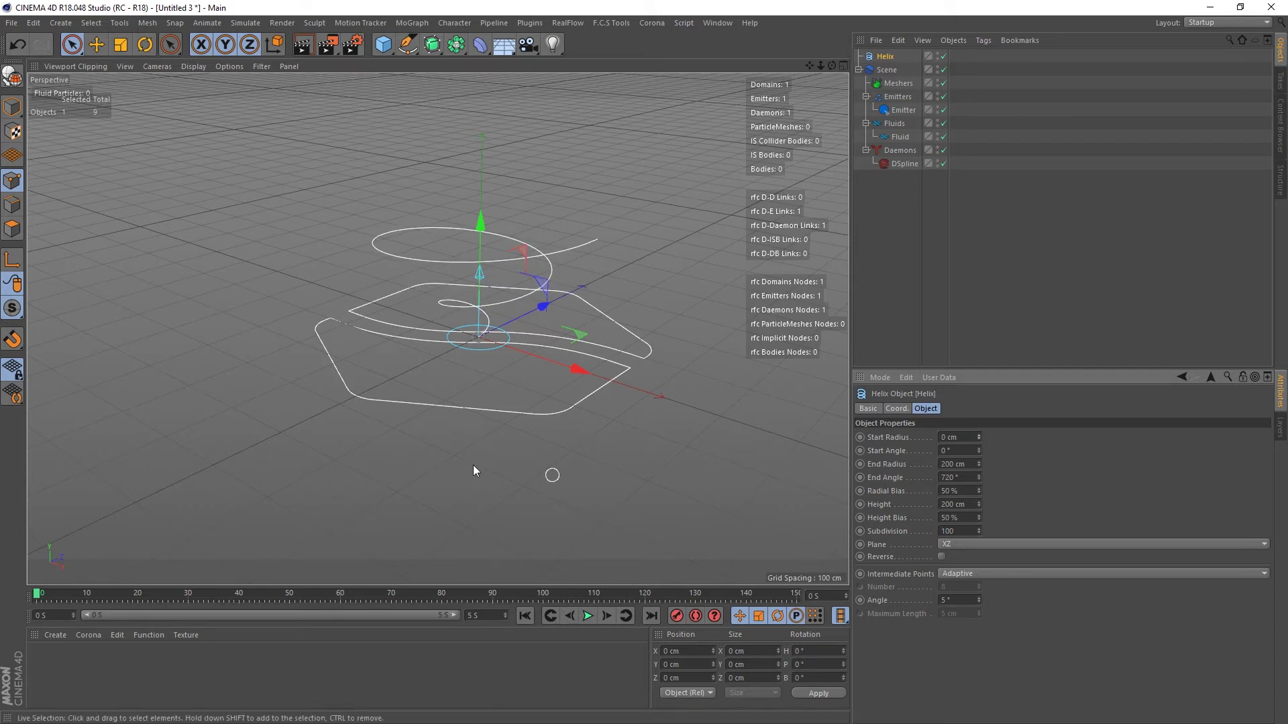
pyautogui.keyDown('alt'); pyautogui.moveTo(472, 469); pyautogui.dragTo(455, 266); pyautogui.keyUp('alt')
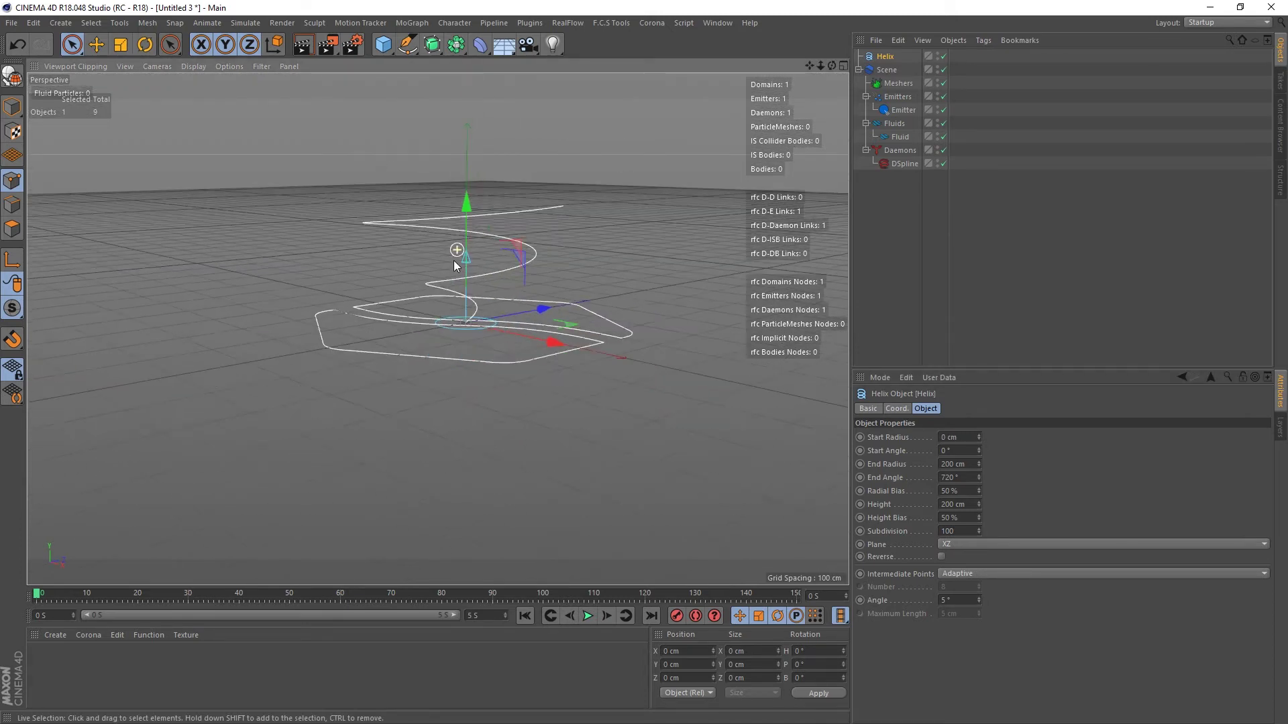
pyautogui.keyDown('alt'); pyautogui.moveTo(454, 266); pyautogui.dragTo(447, 263, button='middle'); pyautogui.keyUp('alt')
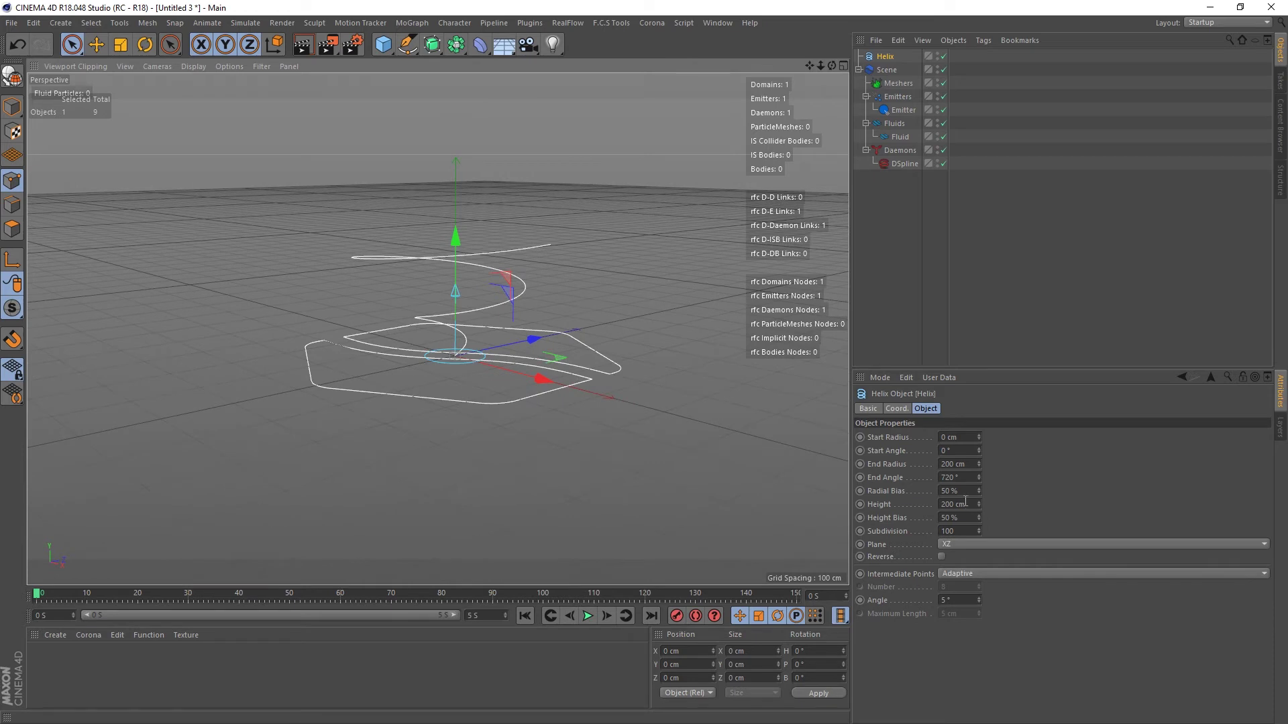
# Set the helix's End Radius to 400 cm, after trying 600 cm, and its Height to 400 cm.
pyautogui.click(974, 465)
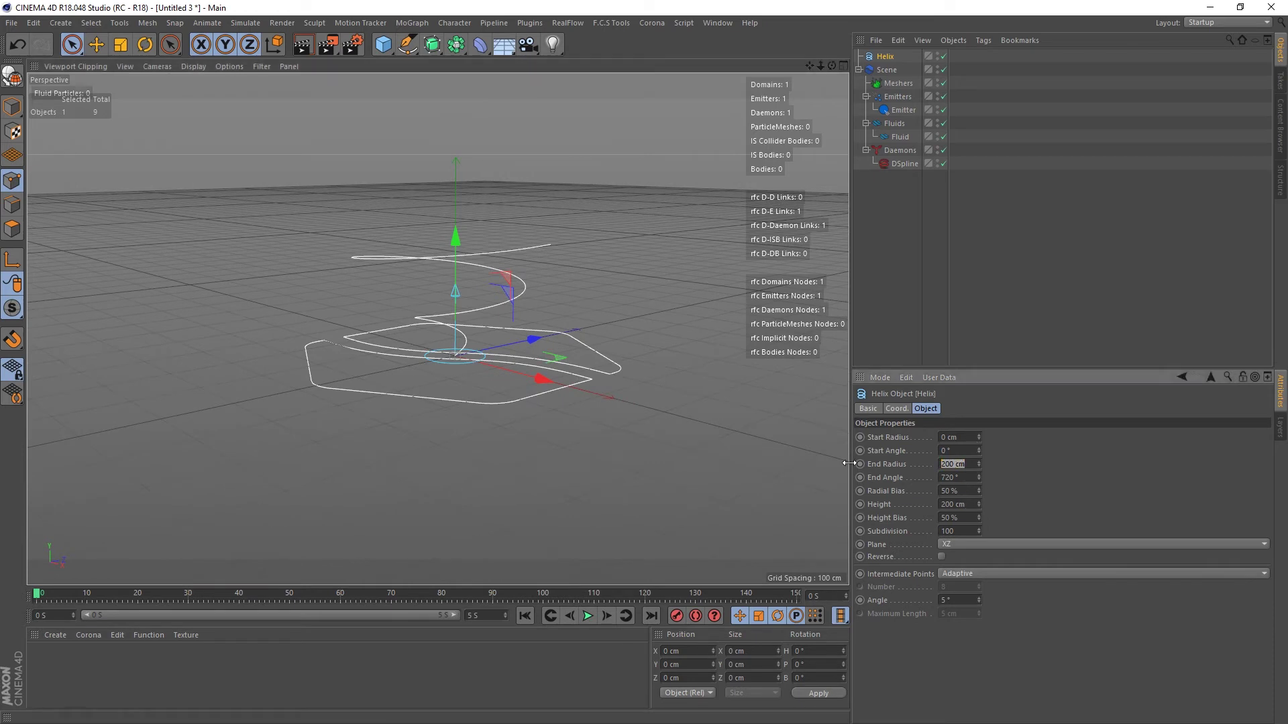
pyautogui.write('600')
pyautogui.press('Return')
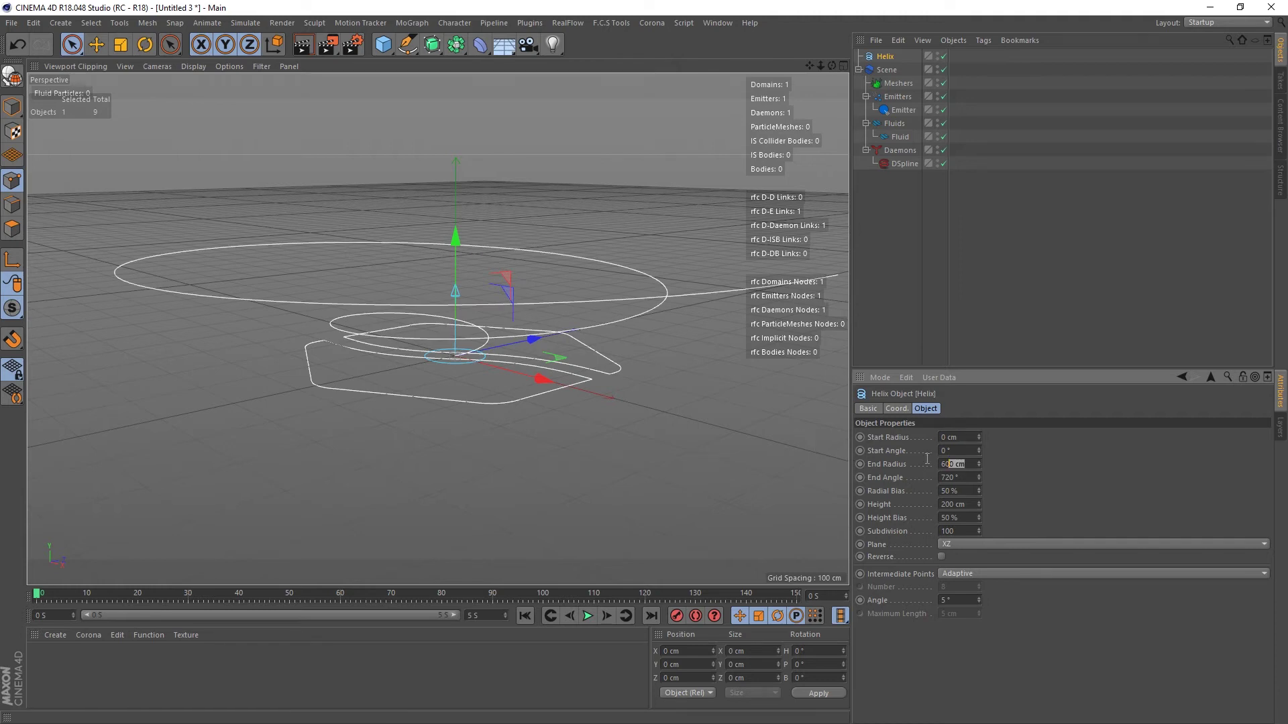
pyautogui.press('Return')
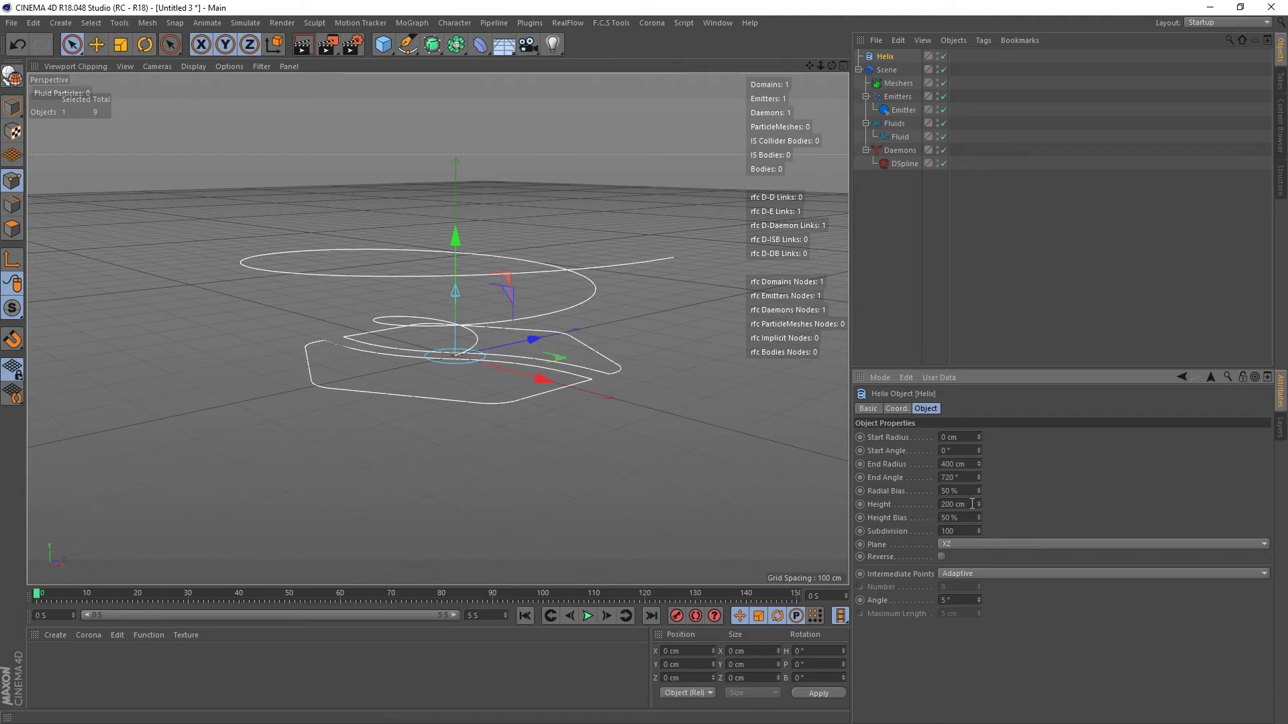
pyautogui.write('4')
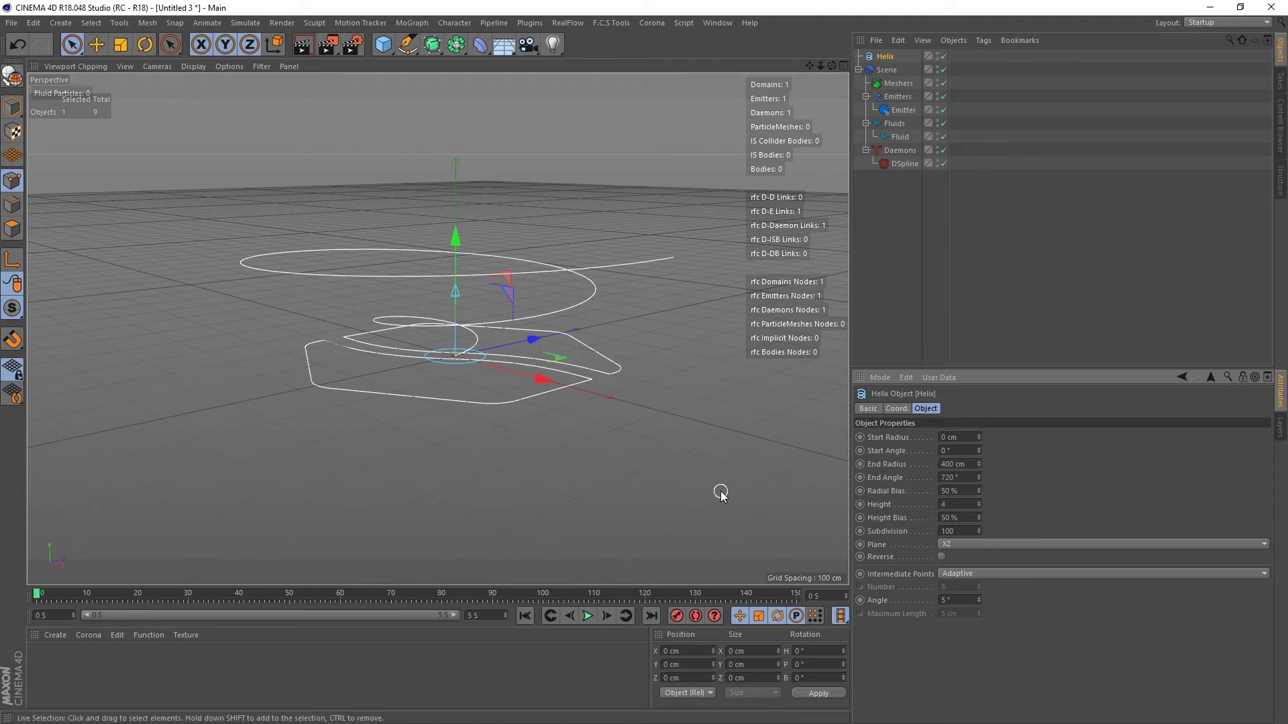
pyautogui.write('00')
pyautogui.press('Return')
pyautogui.keyDown('alt'); pyautogui.moveTo(329, 331); pyautogui.dragTo(399, 339, button='right'); pyautogui.keyUp('alt')
pyautogui.keyDown('alt'); pyautogui.moveTo(399, 340); pyautogui.dragTo(402, 311); pyautogui.keyUp('alt')
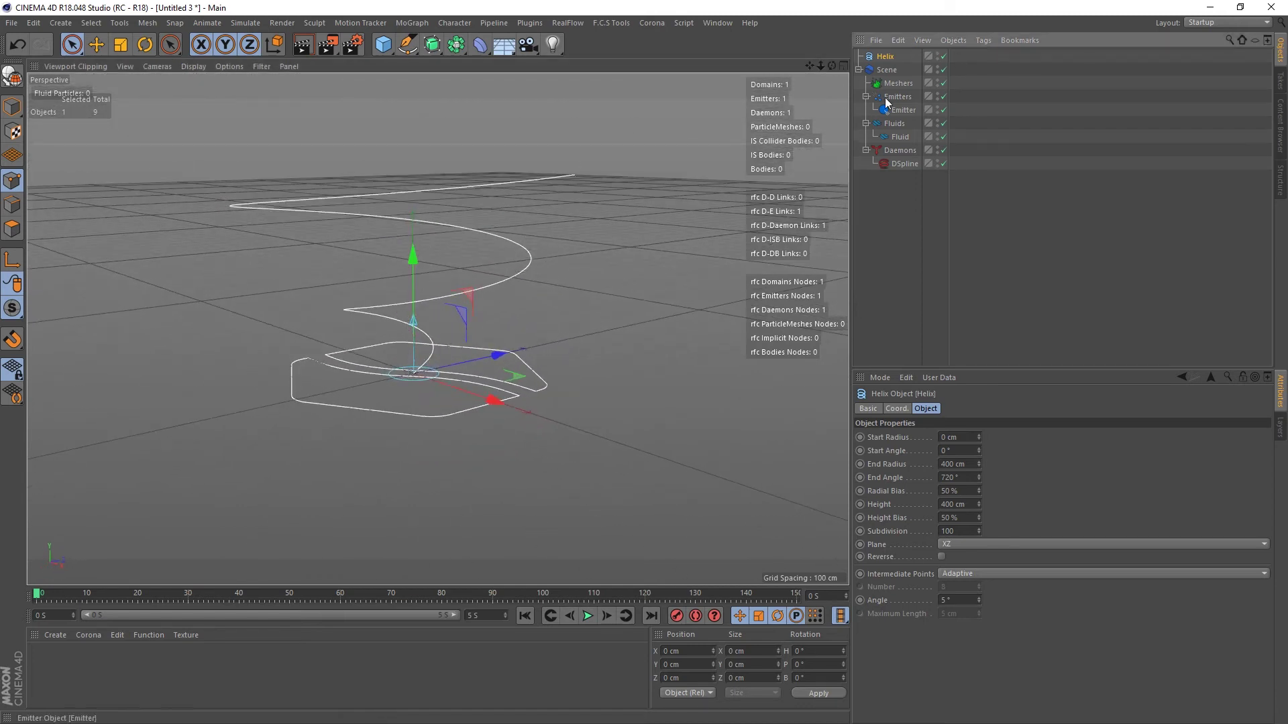
# Try moving the emitter below and sideways from the helix's start point, and undo the moves.
pyautogui.click(902, 110)
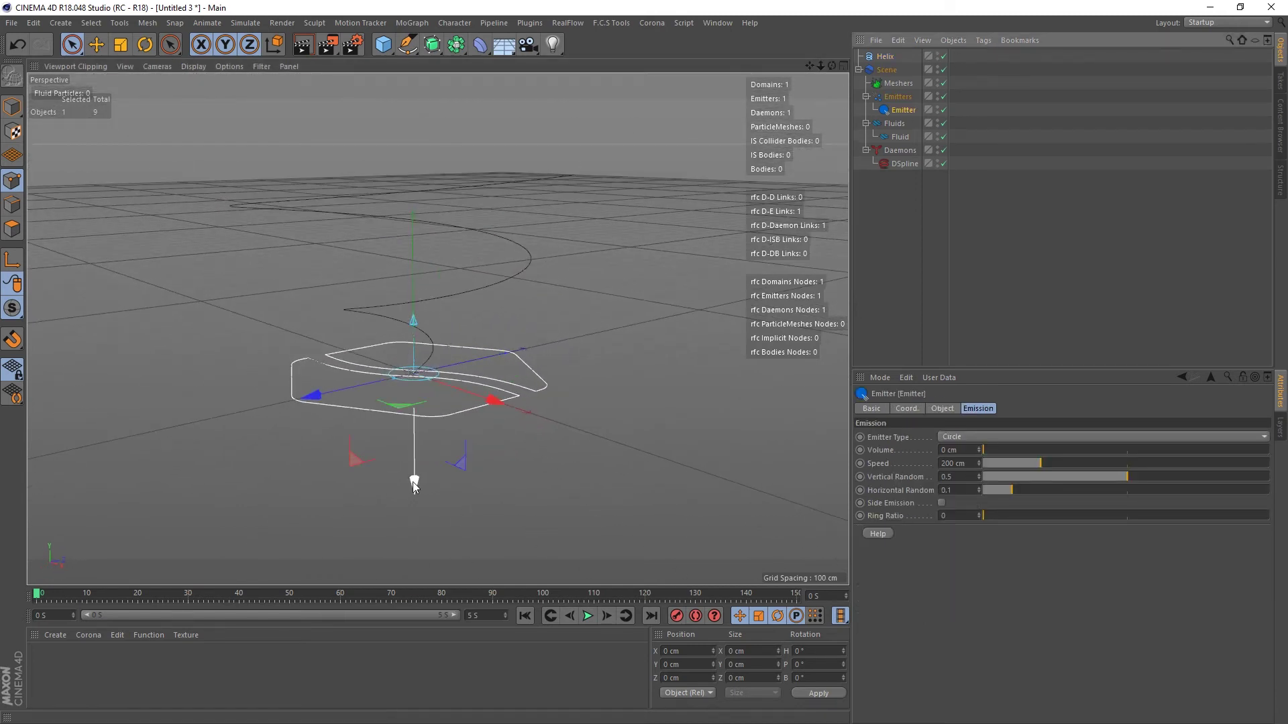
pyautogui.moveTo(412, 482); pyautogui.dragTo(413, 535)
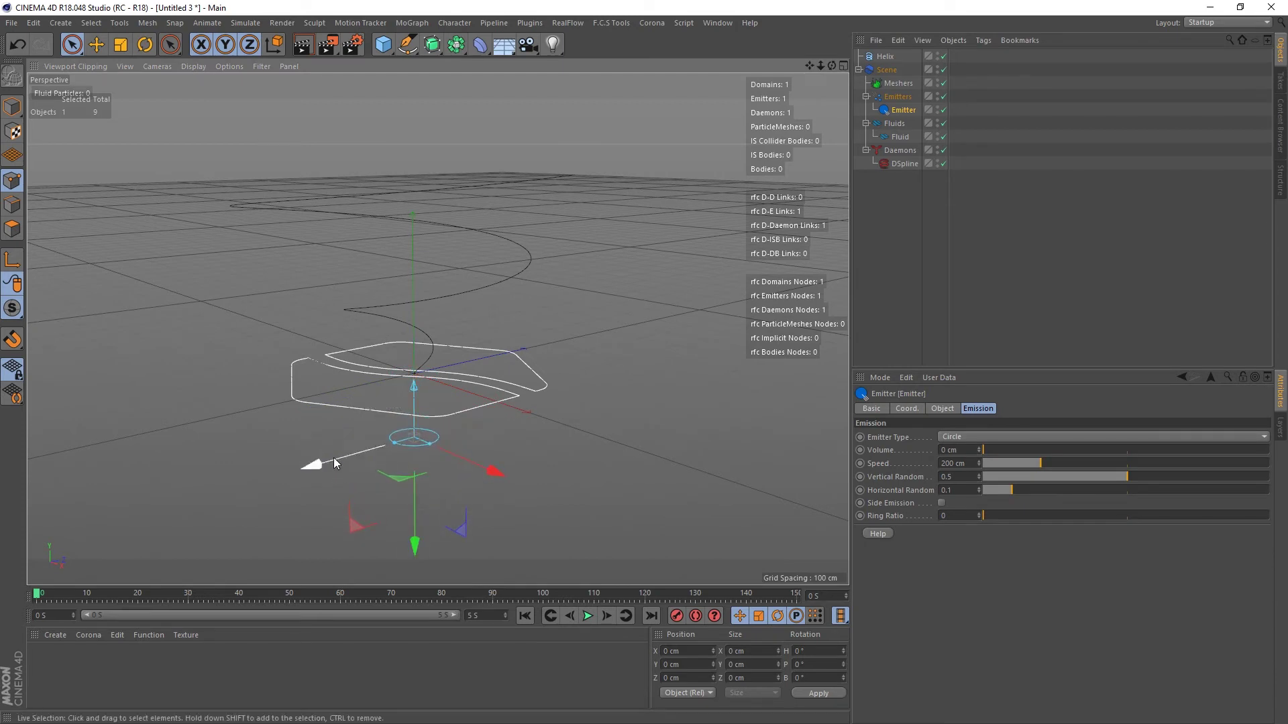
pyautogui.moveTo(333, 458); pyautogui.dragTo(302, 478)
pyautogui.keyDown('alt'); pyautogui.moveTo(396, 455); pyautogui.dragTo(607, 452); pyautogui.keyUp('alt')
pyautogui.hotkey('ctrl', 'z')
# Tilt the emitter to aim along the start of the helix and shift it slightly below the helix's first point.
pyautogui.scroll(8, 282, 433)
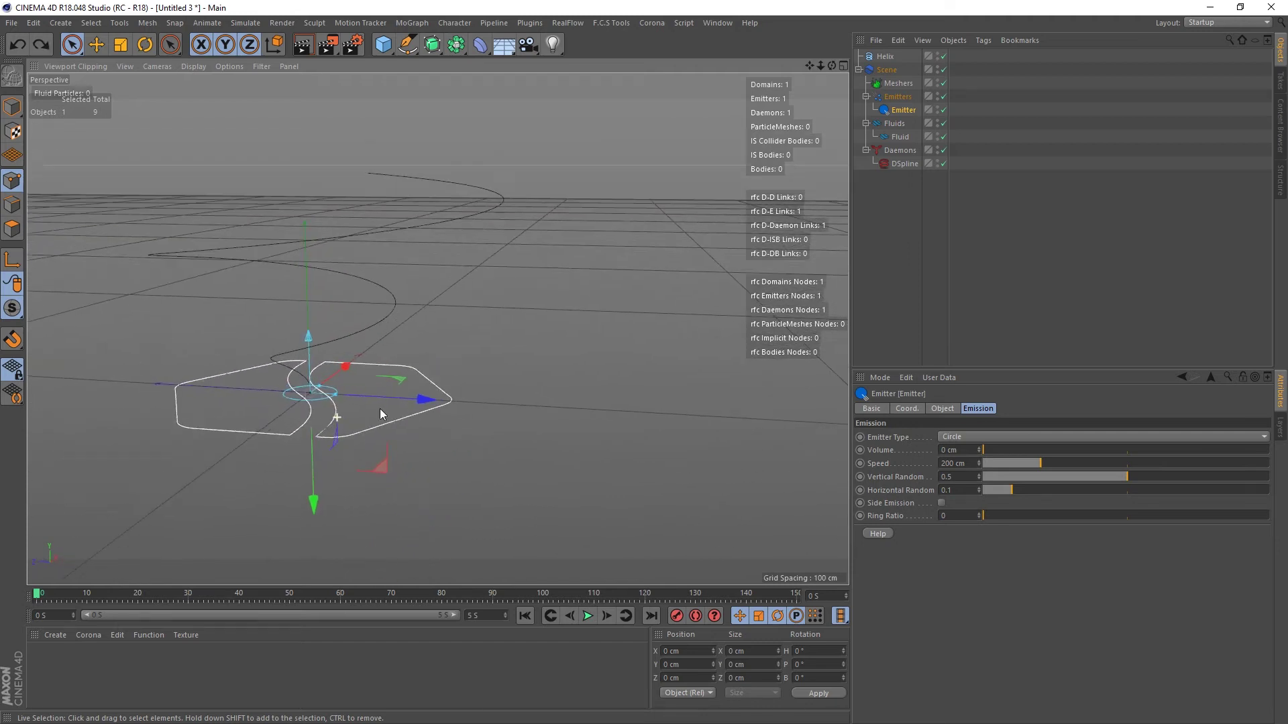
pyautogui.keyDown('alt'); pyautogui.moveTo(308, 421); pyautogui.dragTo(272, 421); pyautogui.keyUp('alt')
pyautogui.click(143, 45)
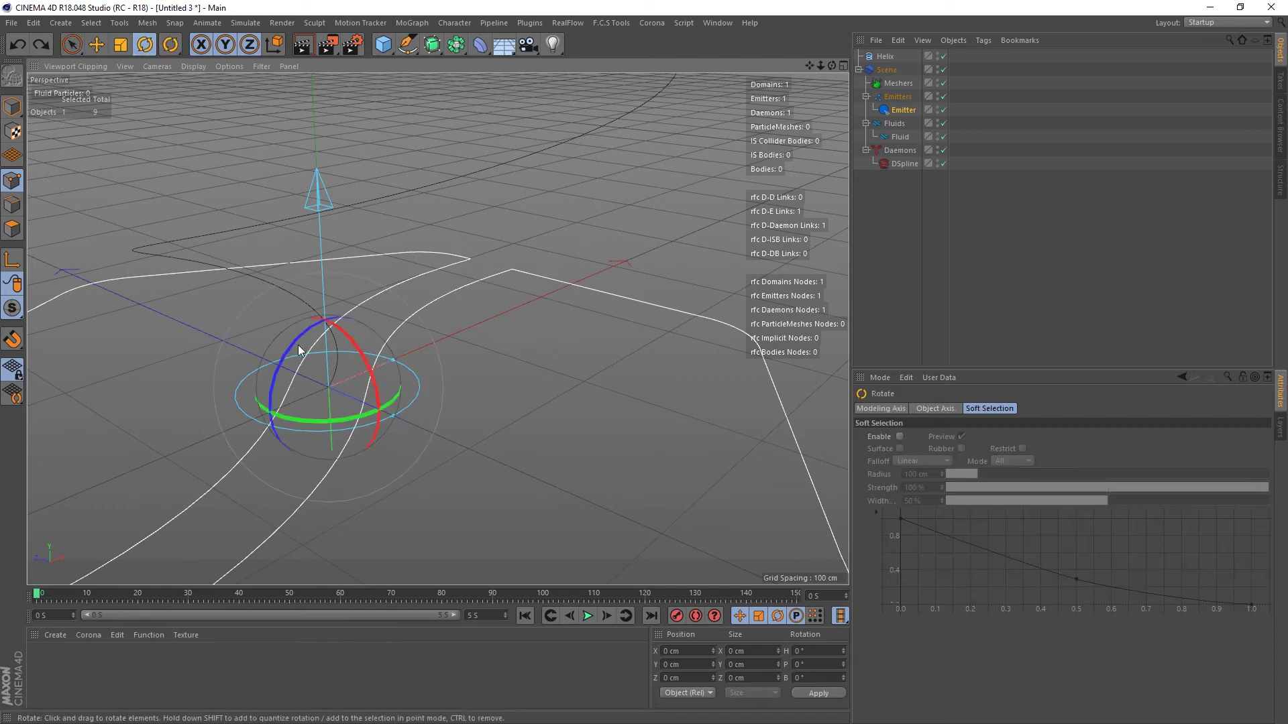
pyautogui.moveTo(287, 348); pyautogui.dragTo(240, 221)
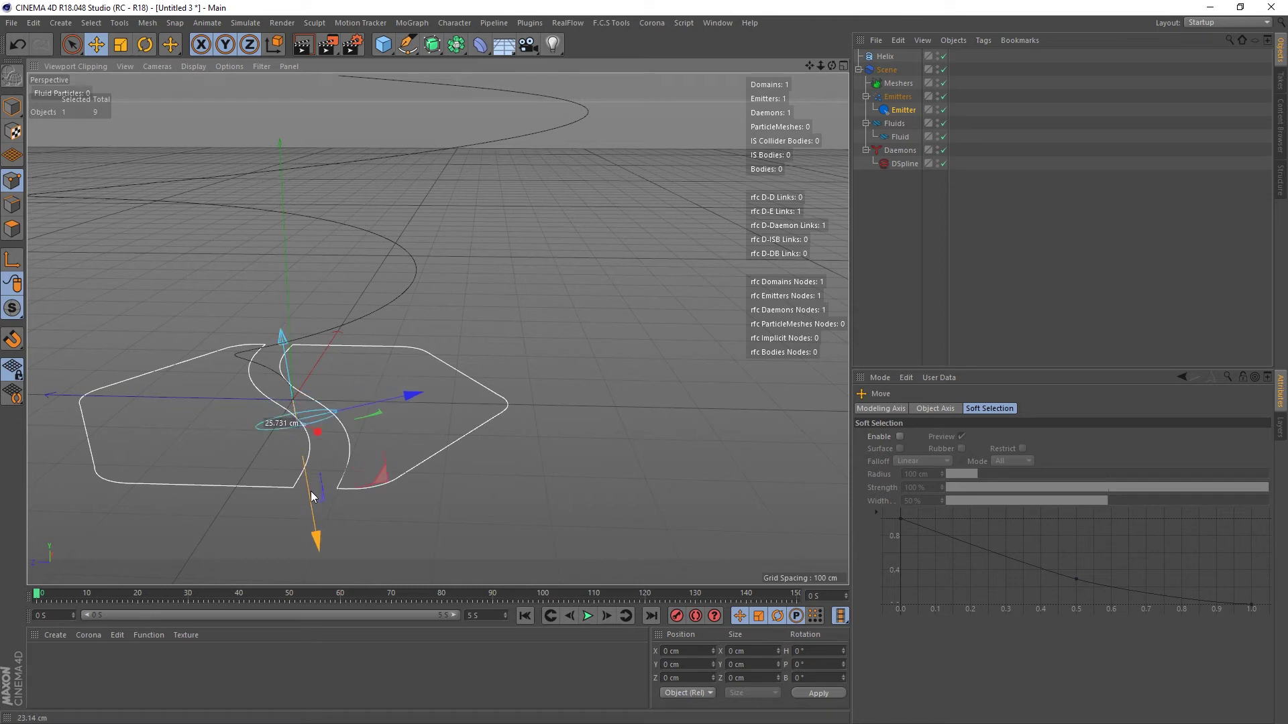
pyautogui.moveTo(312, 491); pyautogui.dragTo(299, 349)
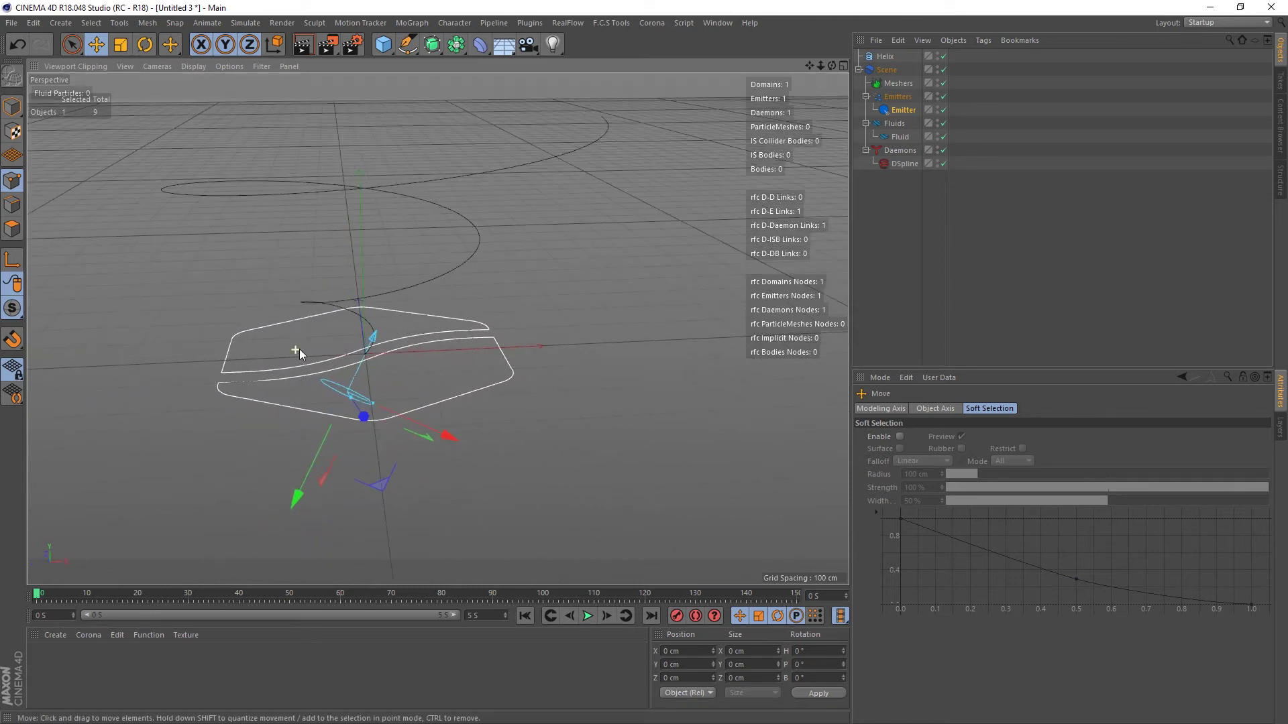
pyautogui.scroll(-8, 366, 339)
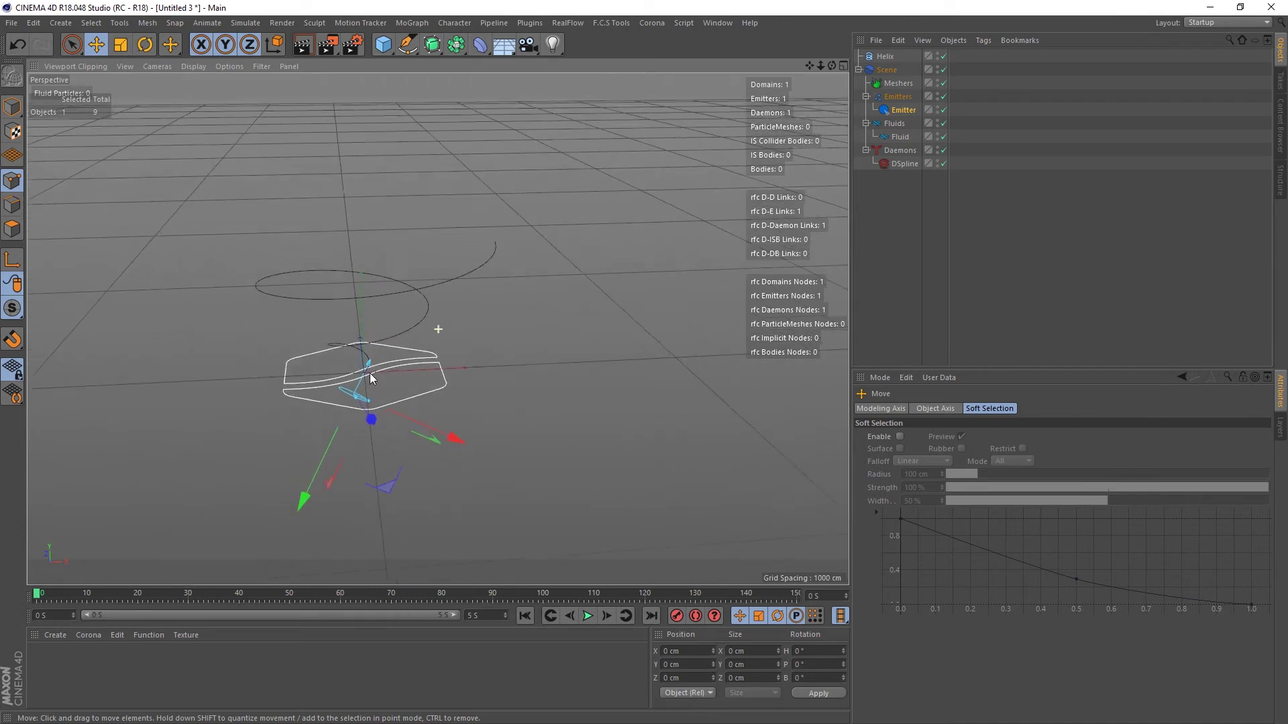
pyautogui.scroll(6, 371, 379)
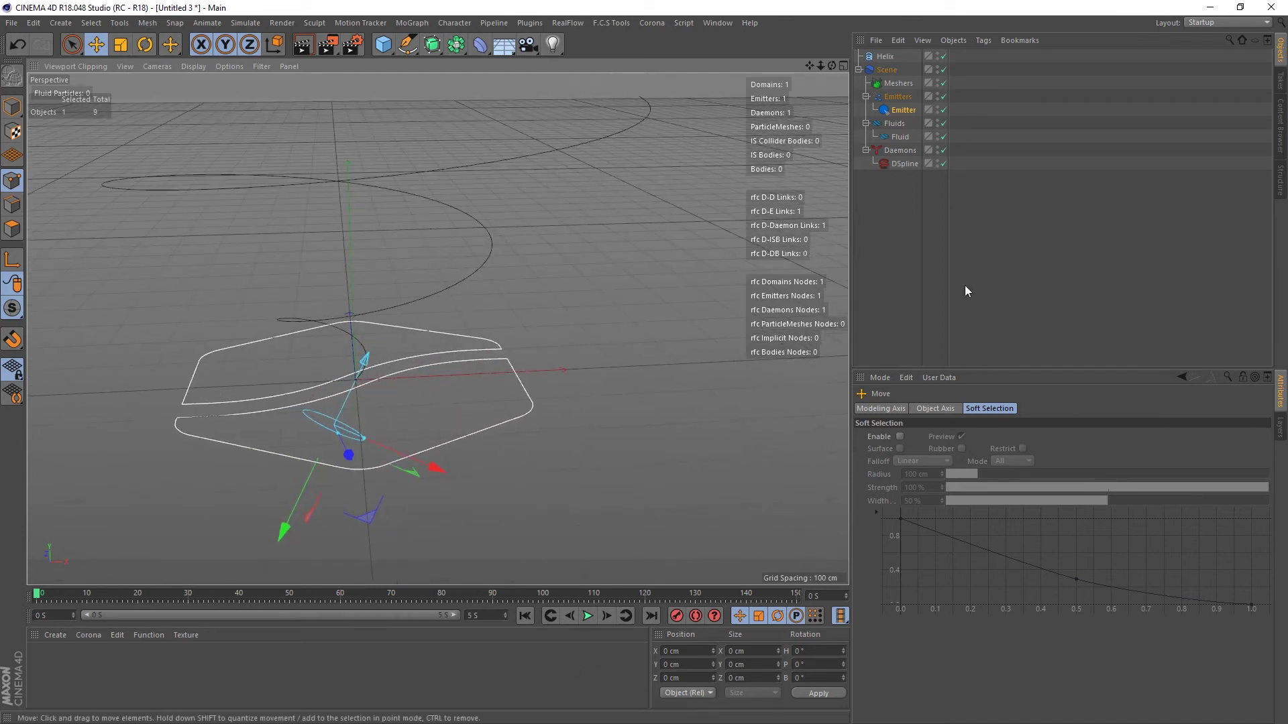
# Reset the DSpline daemon's Vortex, Axial and Radial Strength to their defaults and collapse its Control settings.
pyautogui.click(905, 165)
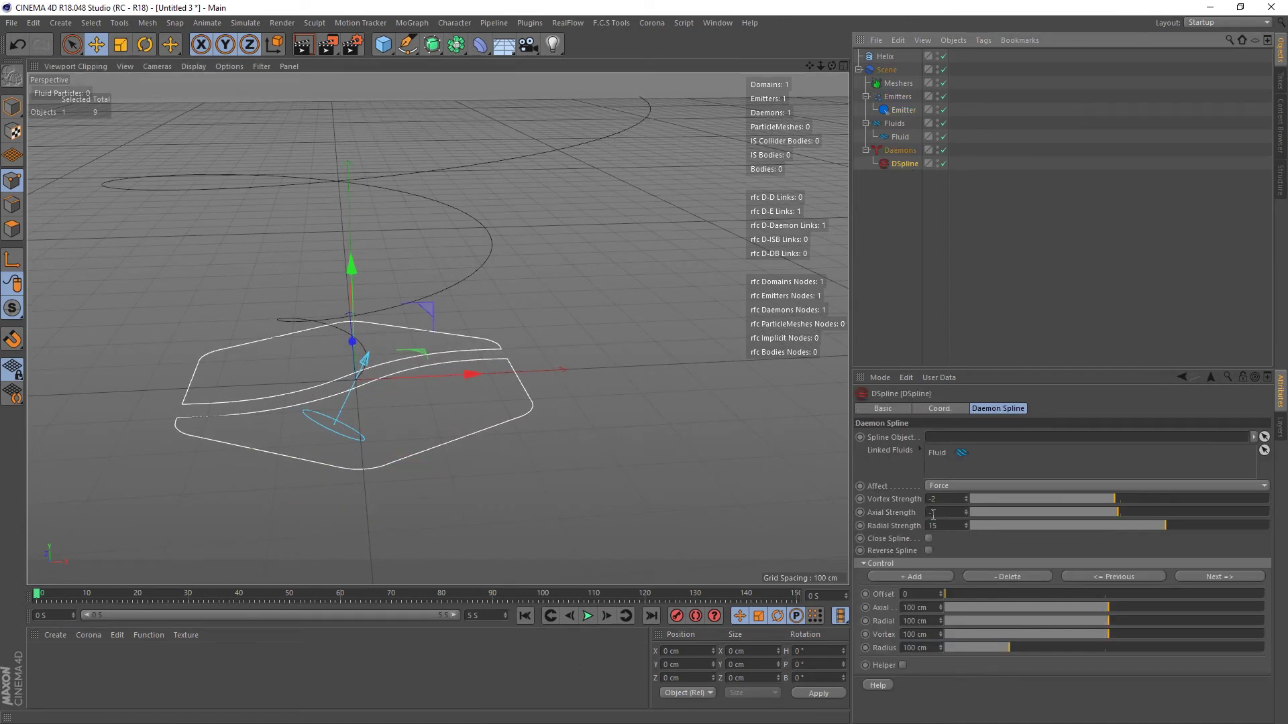
pyautogui.rightClick(881, 501)
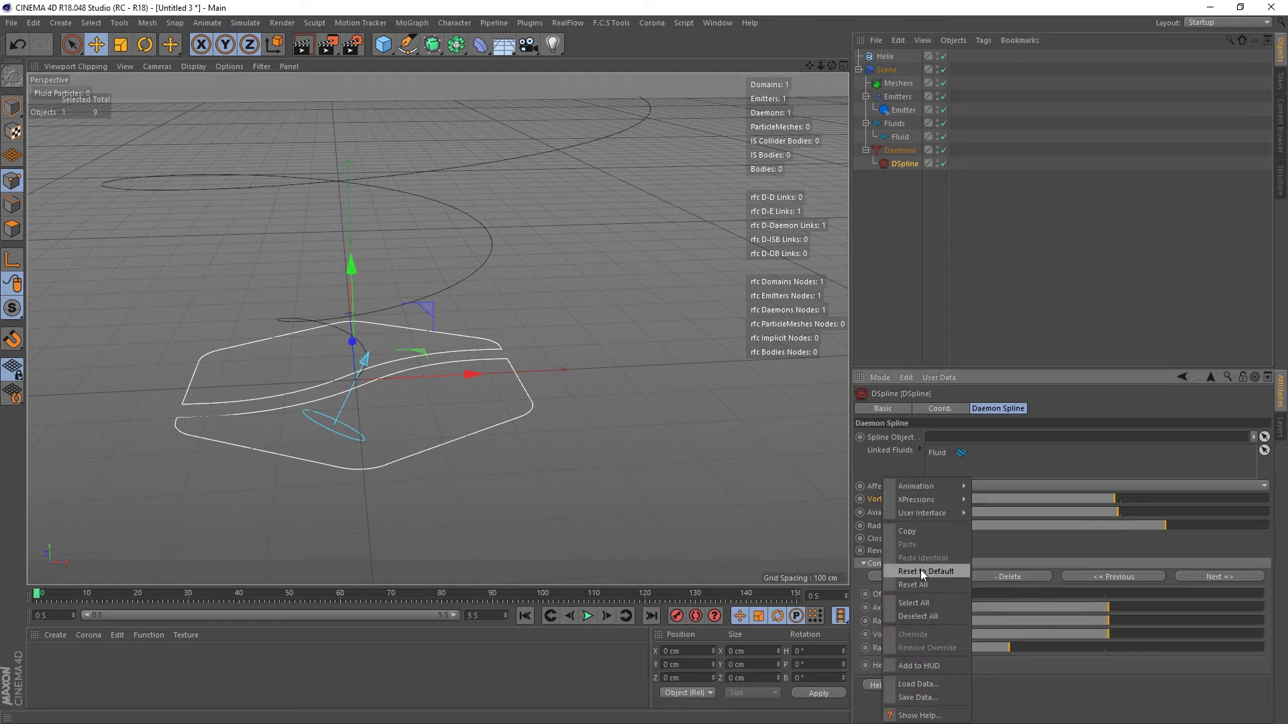
pyautogui.click(898, 516)
pyautogui.rightClick(896, 514)
pyautogui.click(921, 574)
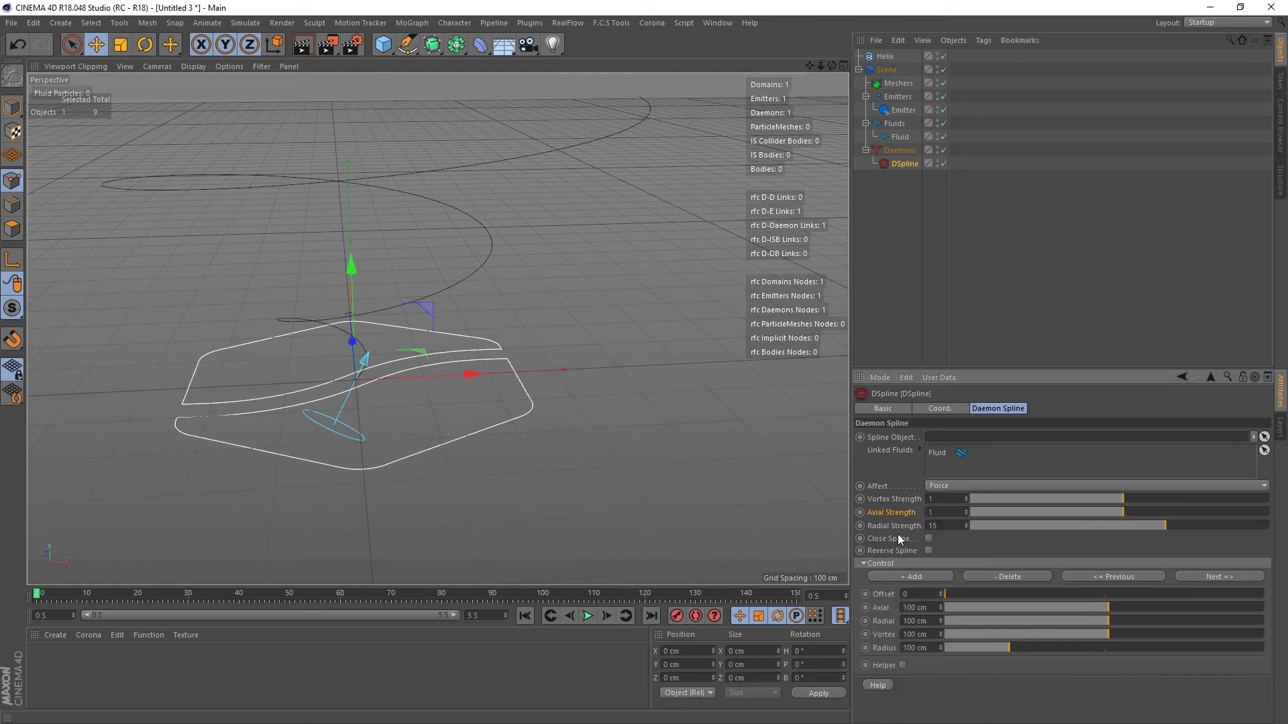
pyautogui.rightClick(892, 522)
pyautogui.click(927, 573)
pyautogui.click(878, 564)
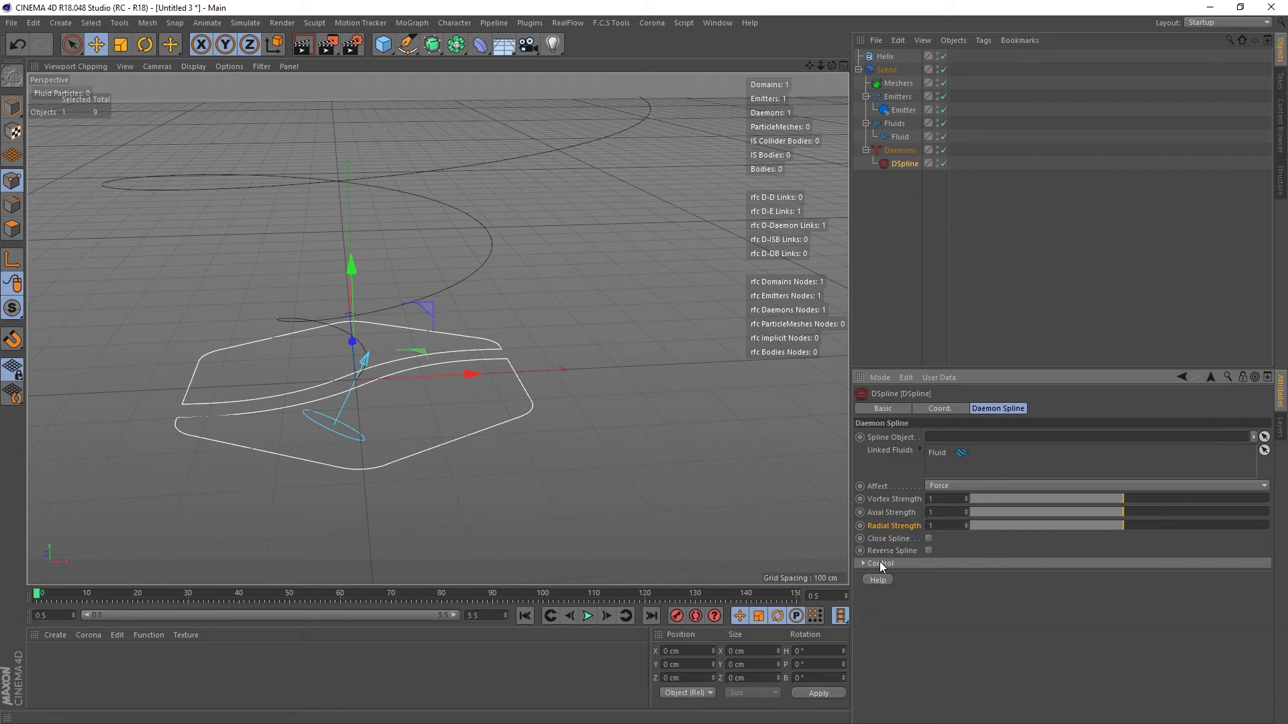
# Assign the Helix as the DSpline's Spline Object and play the simulation to watch the particles around the helix.
pyautogui.keyDown('alt'); pyautogui.moveTo(293, 365); pyautogui.dragTo(507, 475); pyautogui.keyUp('alt')
pyautogui.click(883, 59)
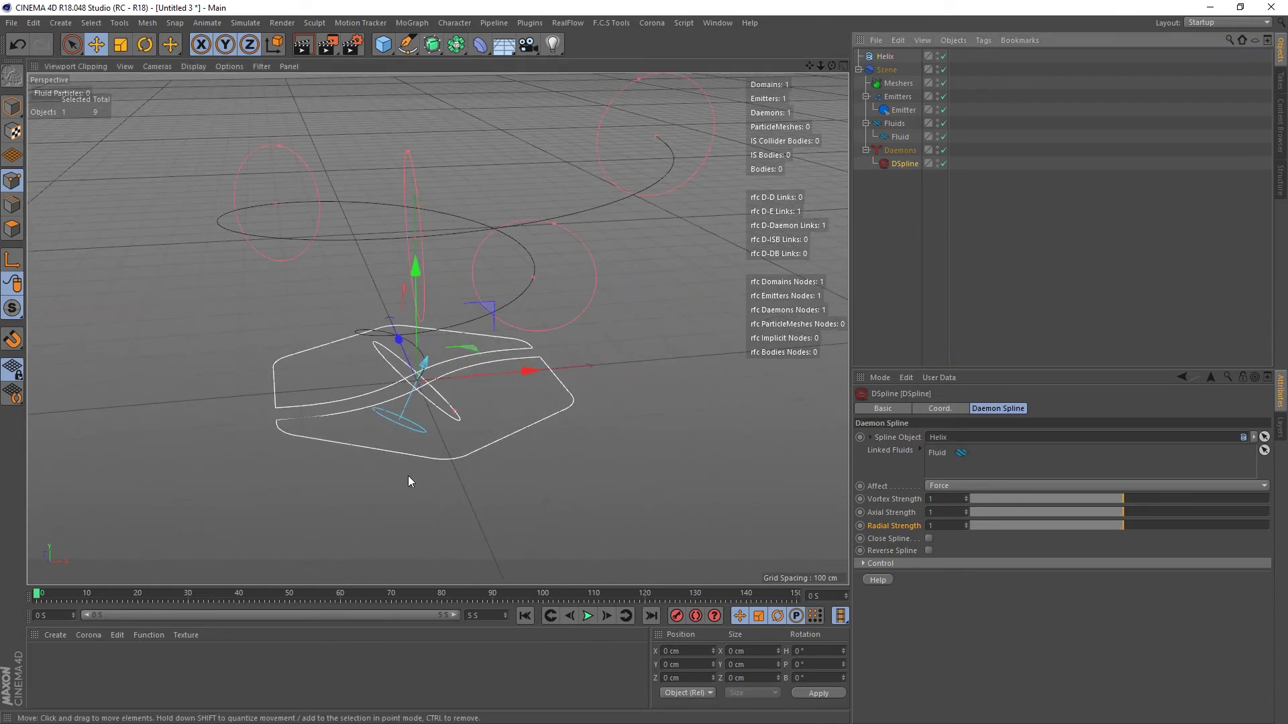
pyautogui.keyDown('alt'); pyautogui.moveTo(409, 481); pyautogui.dragTo(462, 357); pyautogui.keyUp('alt')
pyautogui.scroll(-3, 488, 348)
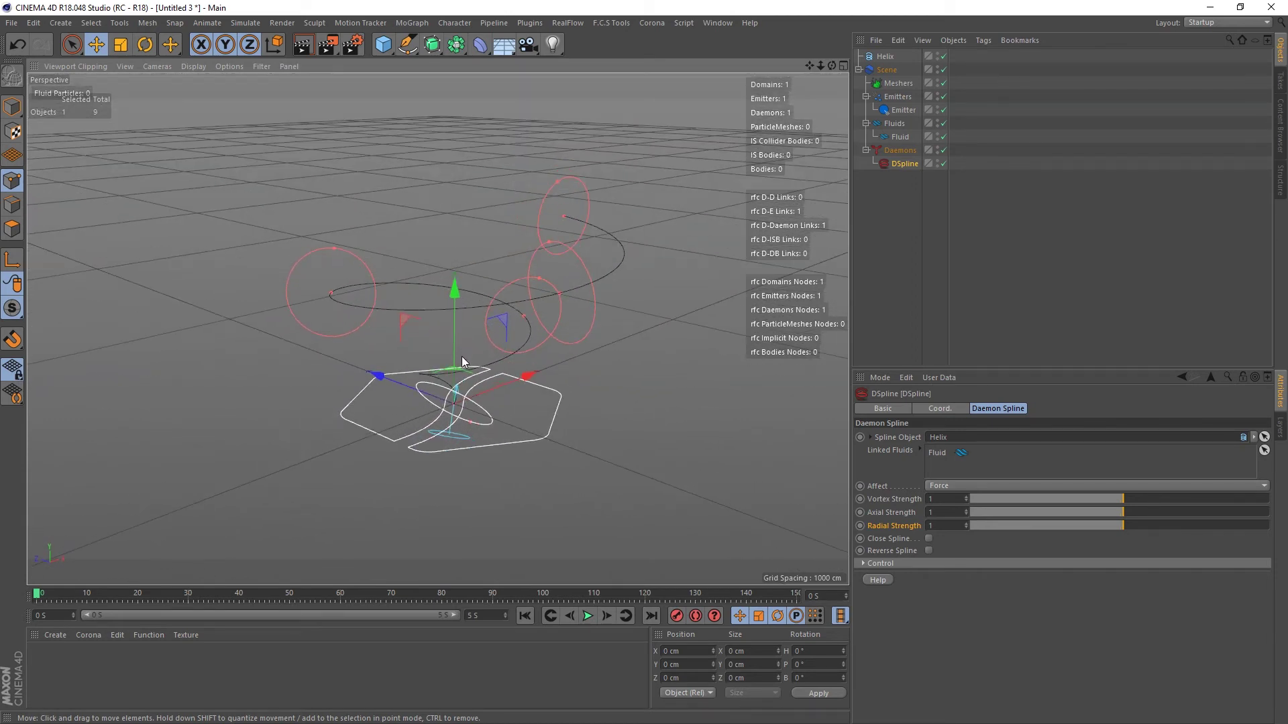
pyautogui.scroll(3, 462, 356)
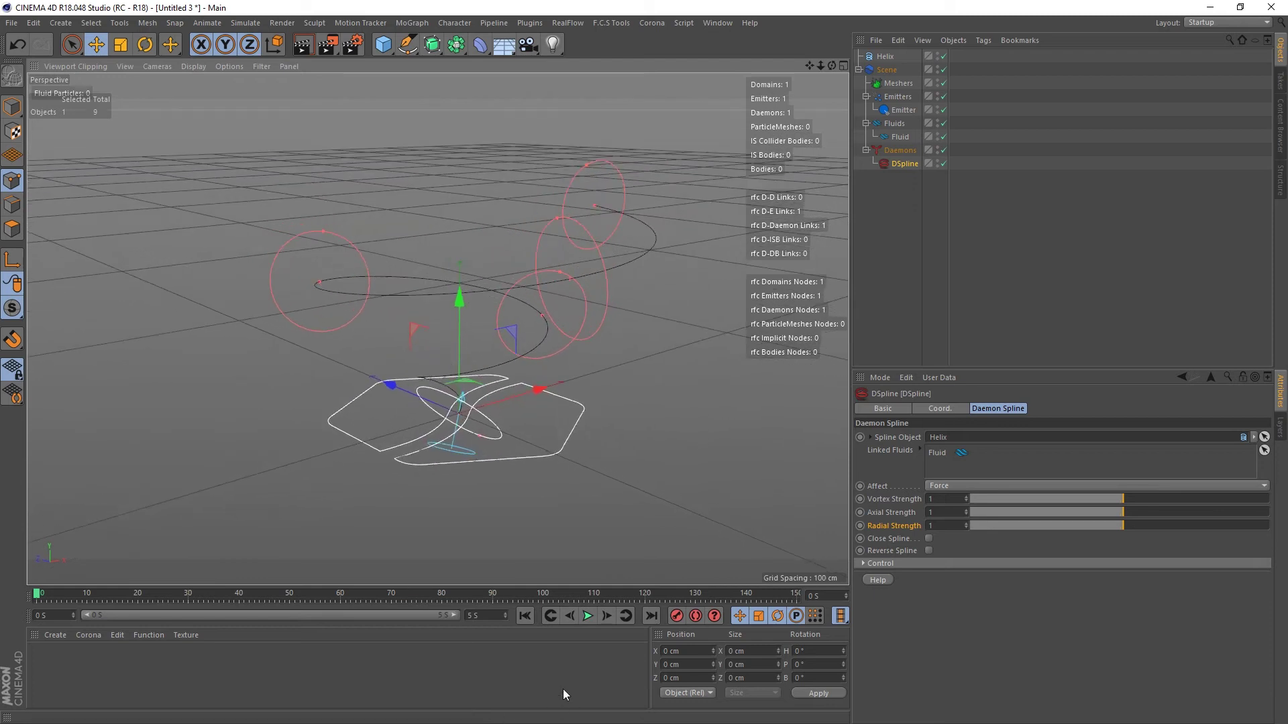
pyautogui.click(586, 617)
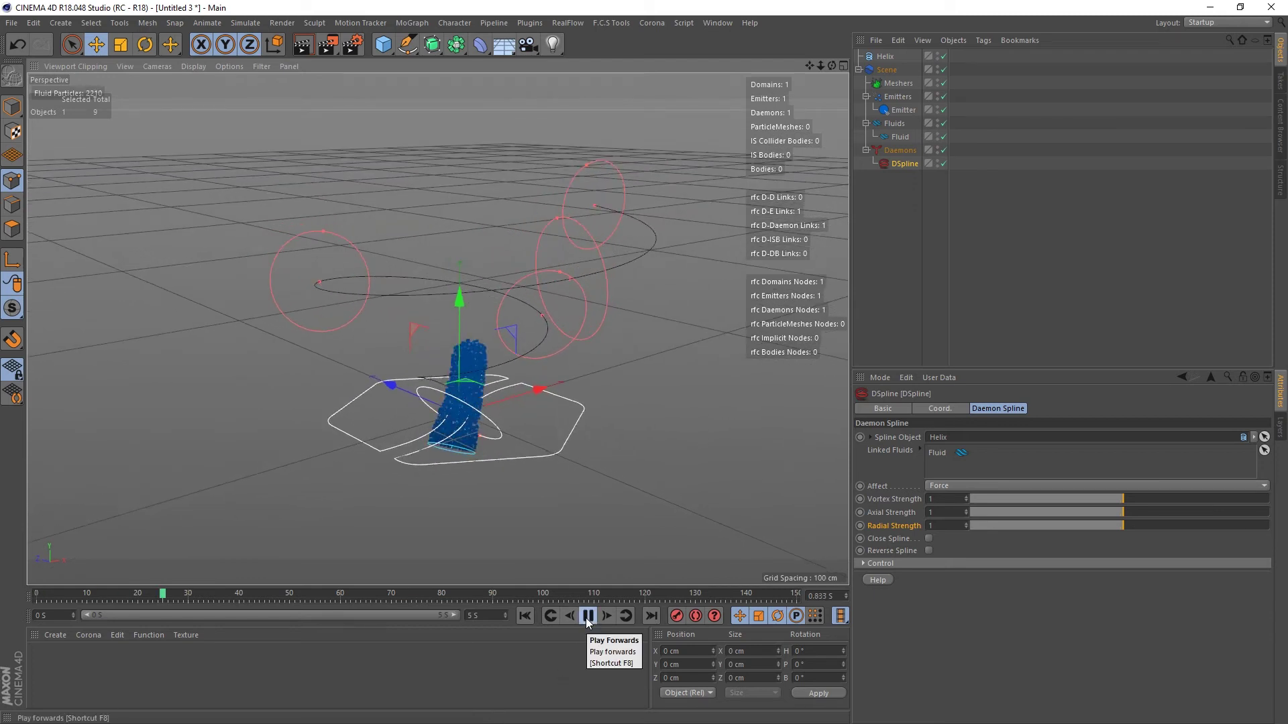
pyautogui.keyDown('alt'); pyautogui.moveTo(507, 275); pyautogui.dragTo(476, 304); pyautogui.keyUp('alt')
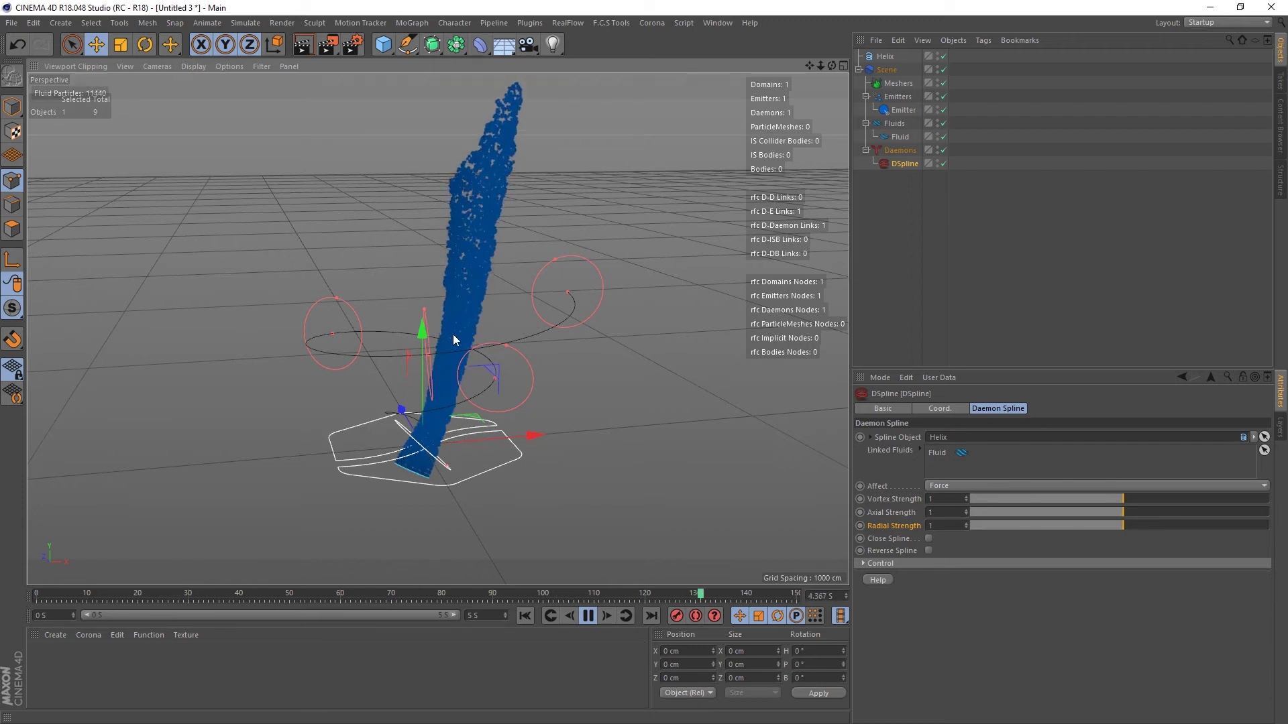
pyautogui.keyDown('alt'); pyautogui.moveTo(452, 334); pyautogui.dragTo(379, 532); pyautogui.keyUp('alt')
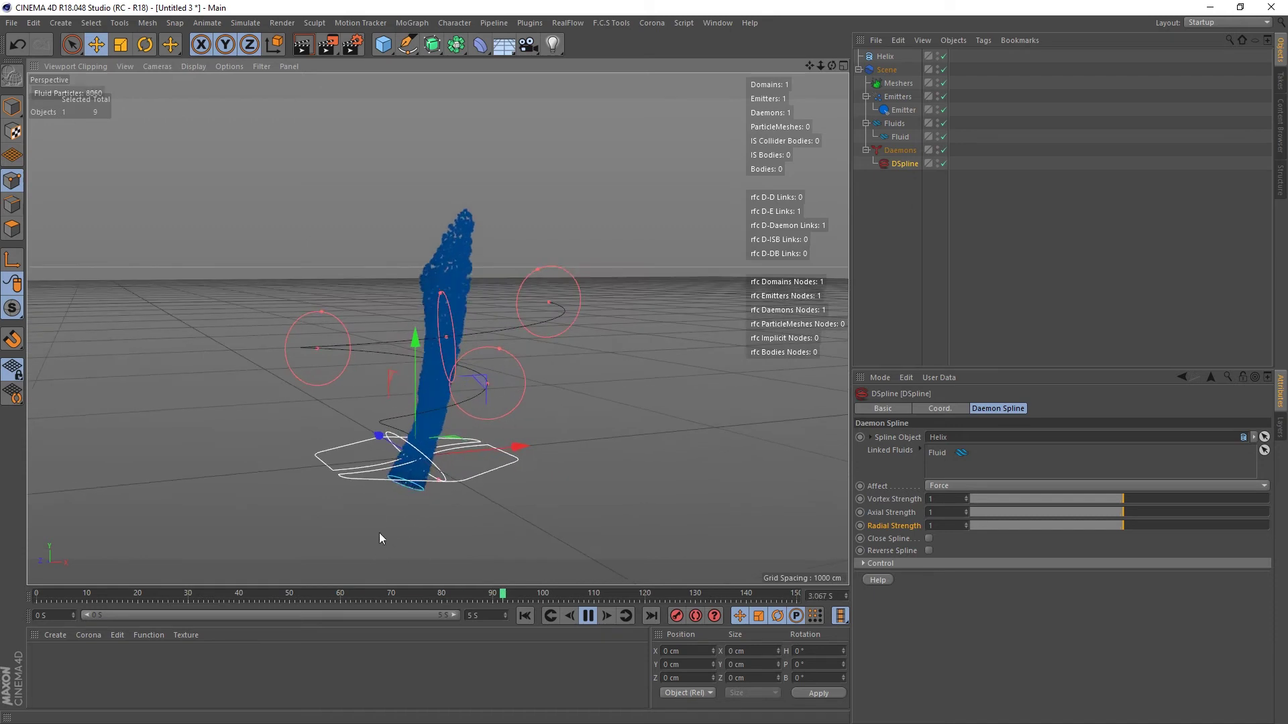
pyautogui.keyDown('alt'); pyautogui.moveTo(380, 532); pyautogui.dragTo(432, 411, button='right'); pyautogui.keyUp('alt')
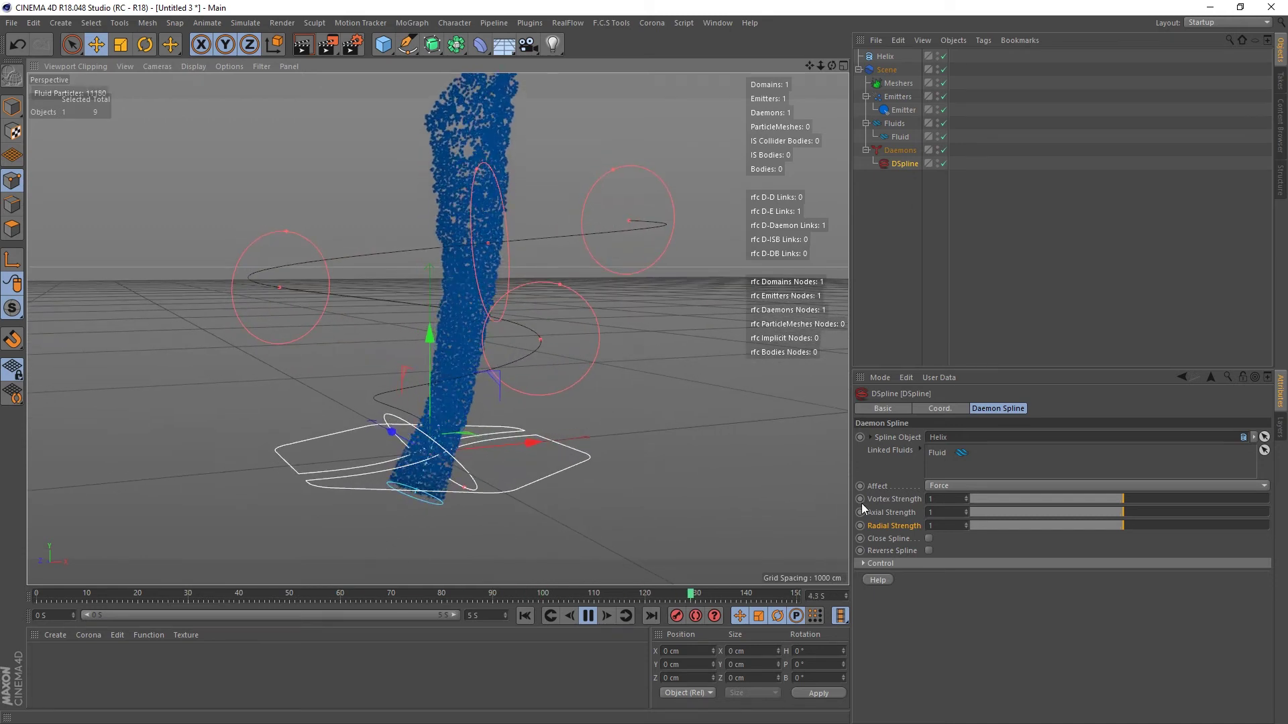
# Try Radial Strengths of 5 and 10 on the DSpline daemon while the simulation plays.
pyautogui.click(939, 525)
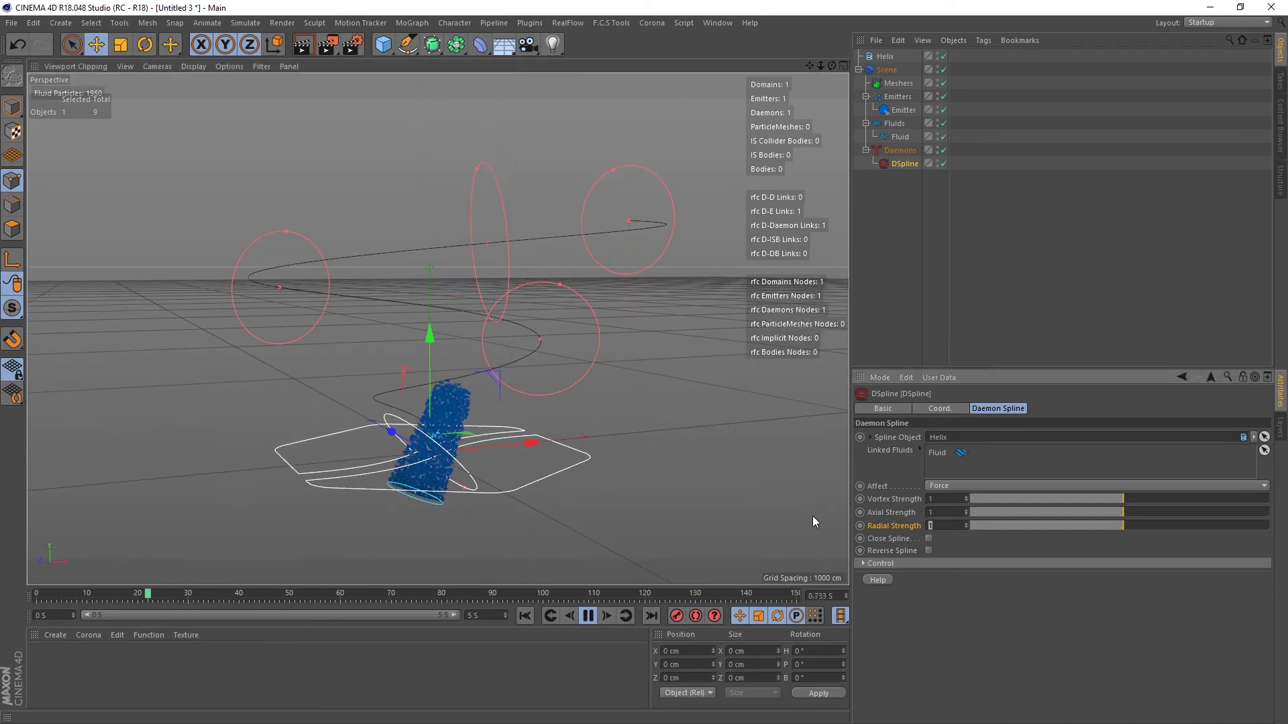
pyautogui.write('5')
pyautogui.press('Return')
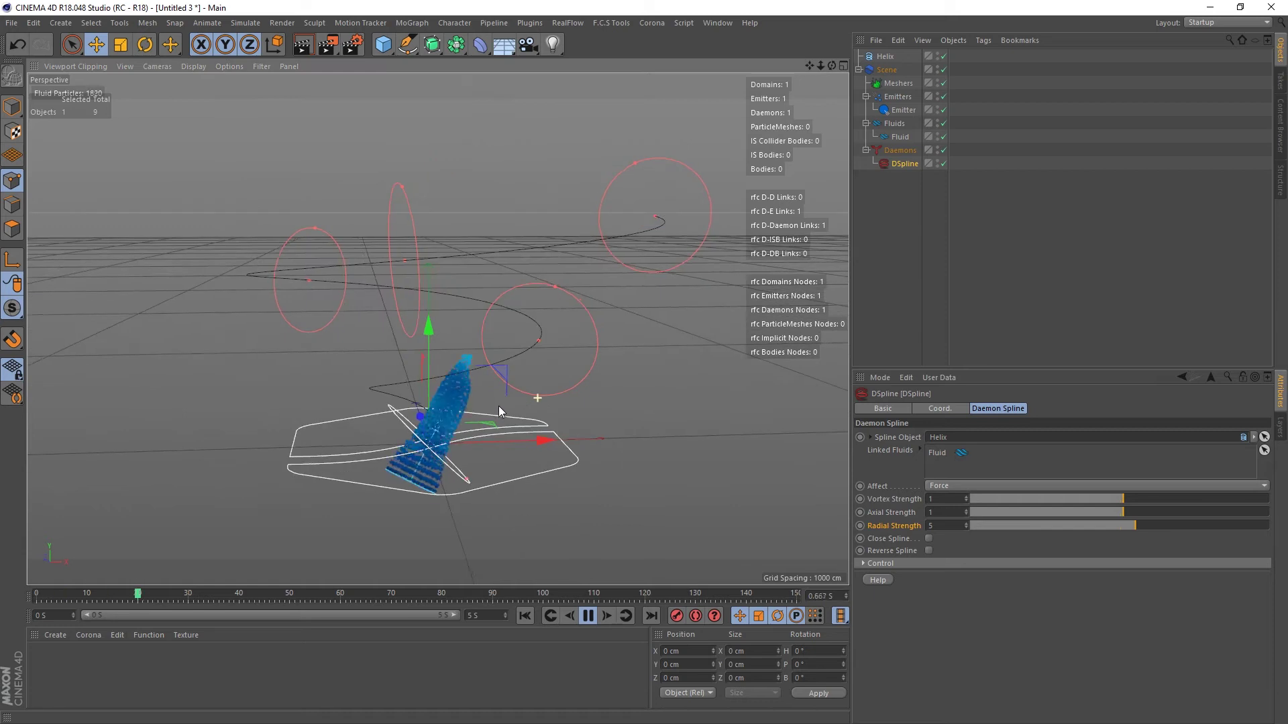
pyautogui.moveTo(497, 405)
pyautogui.keyDown('alt'); pyautogui.mouseDown()
pyautogui.moveTo(529, 409)
pyautogui.moveTo(526, 388)
pyautogui.mouseUp(); pyautogui.keyUp('alt')
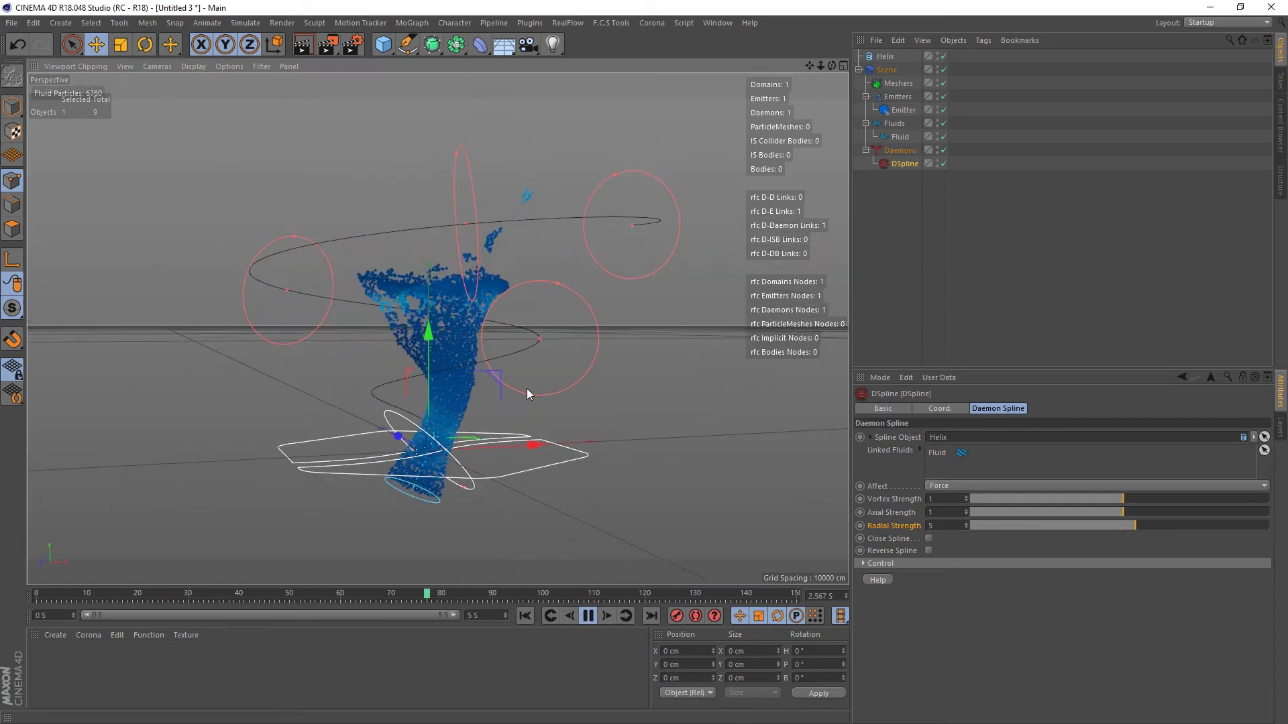
pyautogui.click(939, 525)
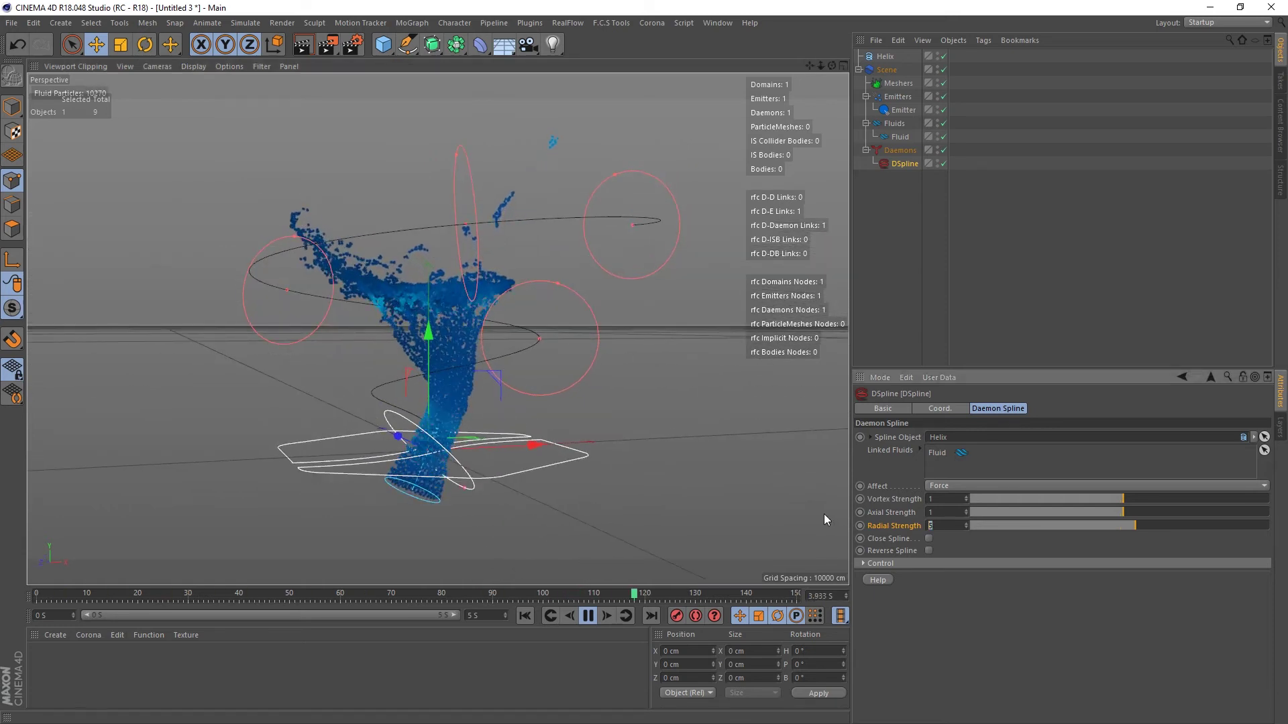
pyautogui.write('10')
pyautogui.press('Return')
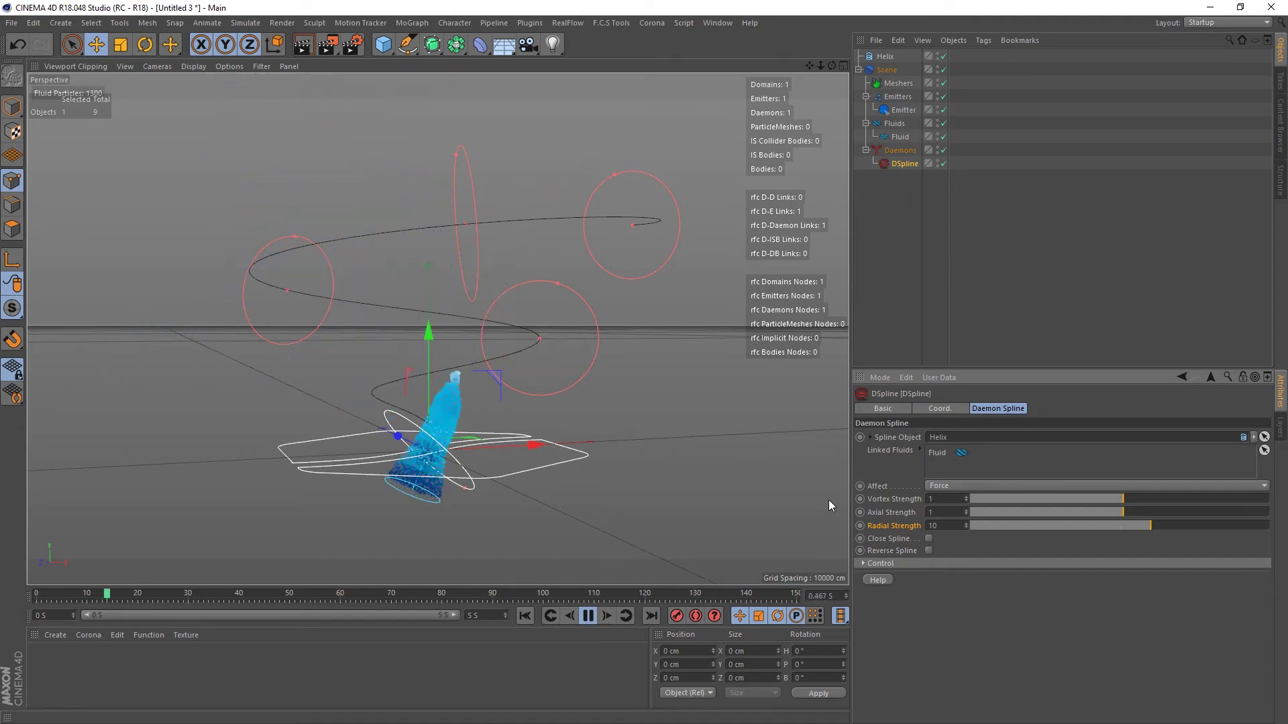
# Try stronger DSpline Radial Strengths of 15 and 20, inspecting how closely the particles follow the helix.
pyautogui.keyDown('alt'); pyautogui.moveTo(433, 379); pyautogui.dragTo(456, 366); pyautogui.keyUp('alt')
pyautogui.click(936, 526)
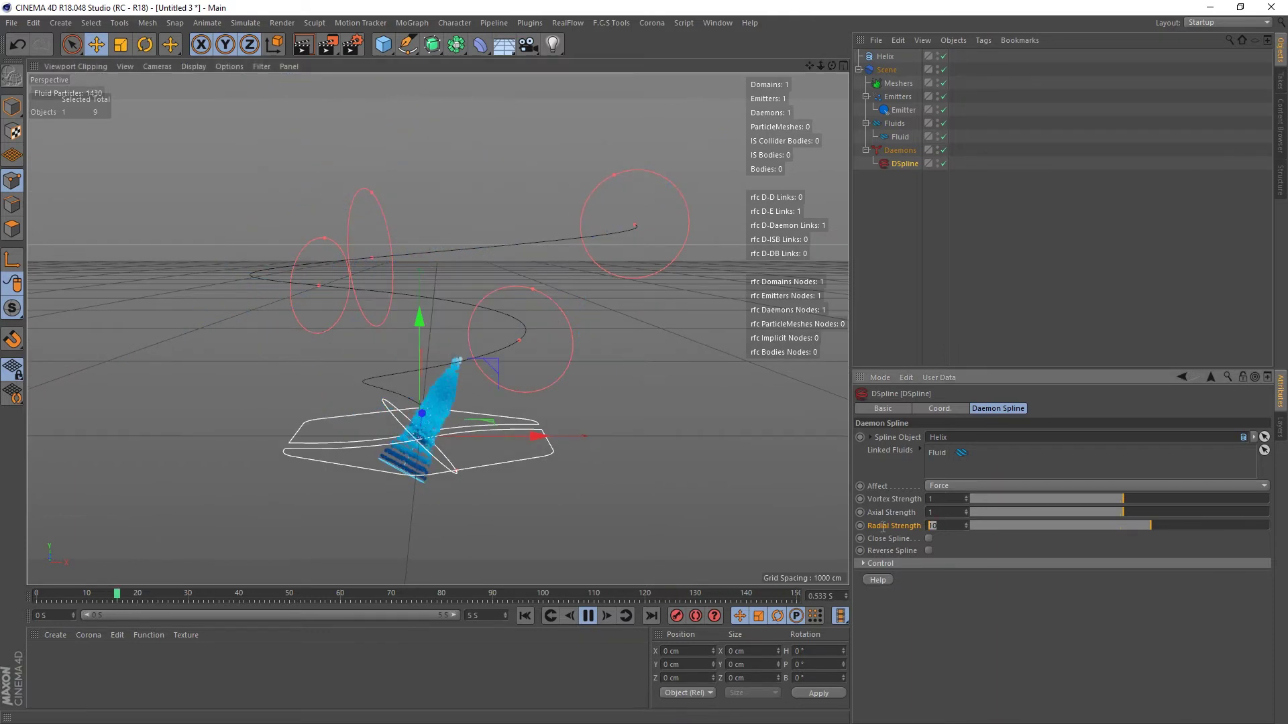
pyautogui.write('15')
pyautogui.press('Return')
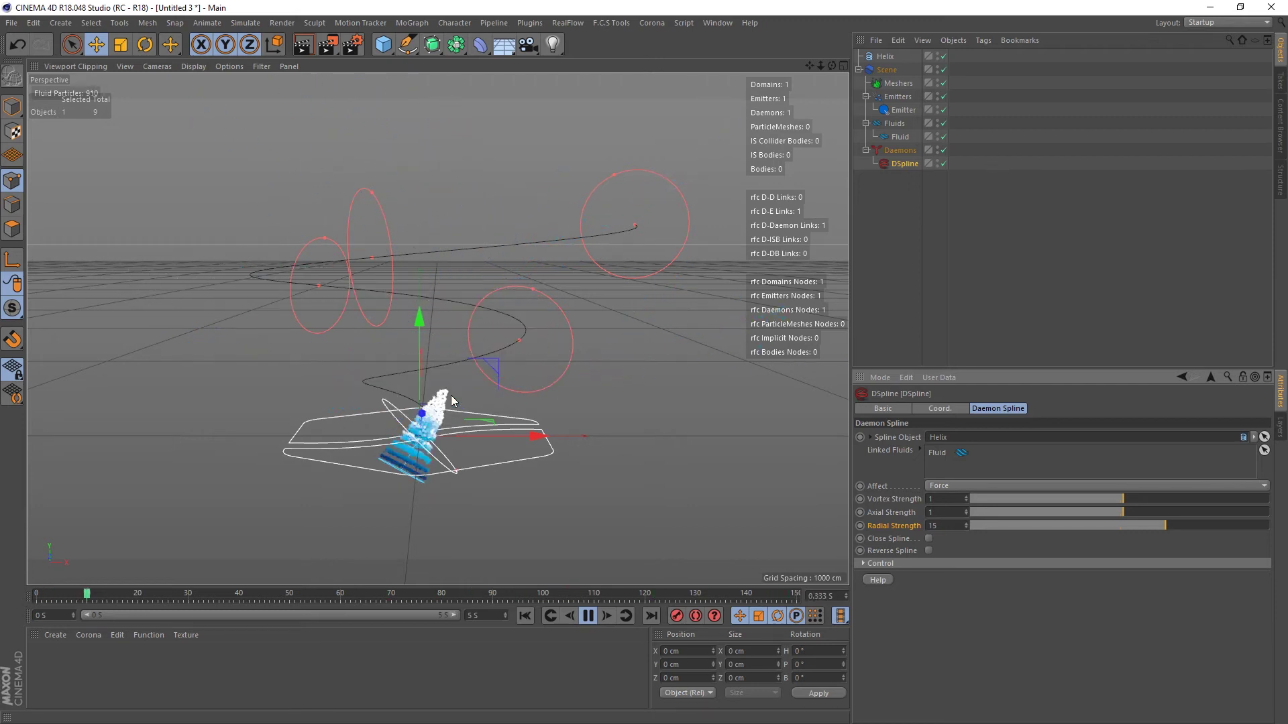
pyautogui.keyDown('alt'); pyautogui.moveTo(461, 452); pyautogui.dragTo(360, 421); pyautogui.keyUp('alt')
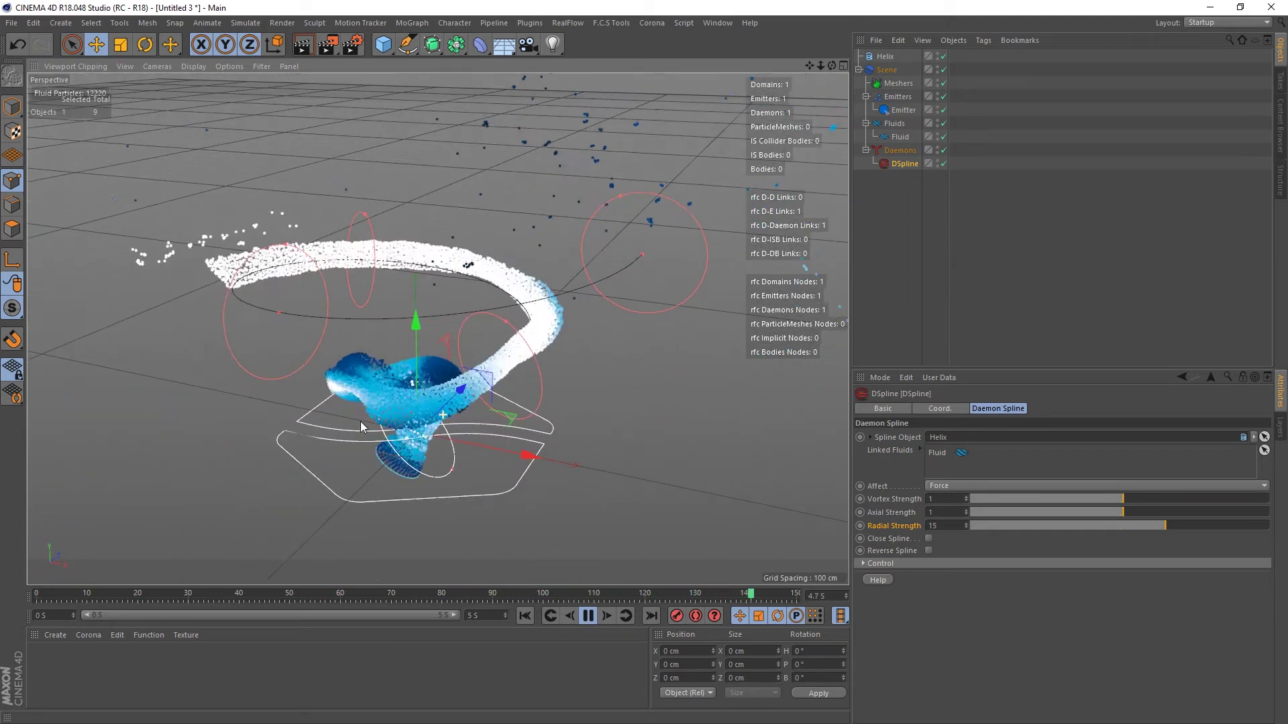
pyautogui.doubleClick(944, 526)
pyautogui.write('20')
pyautogui.press('Return')
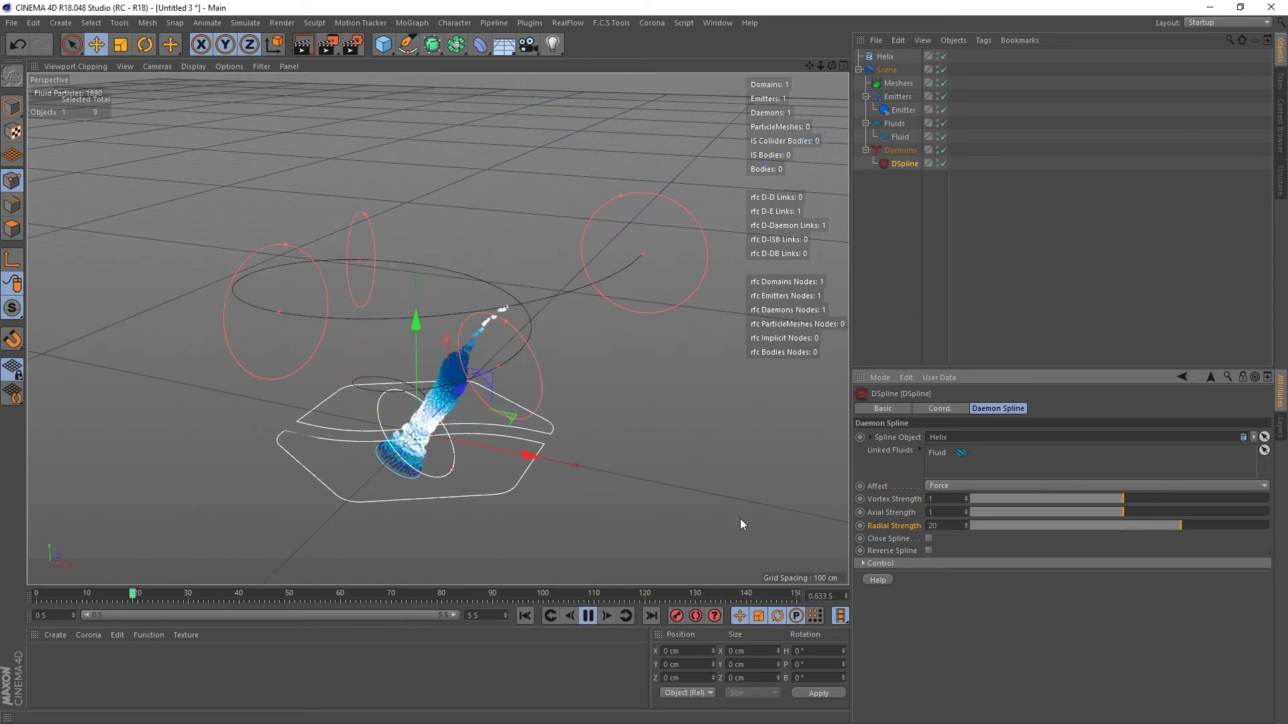
pyautogui.scroll(-3, 428, 451)
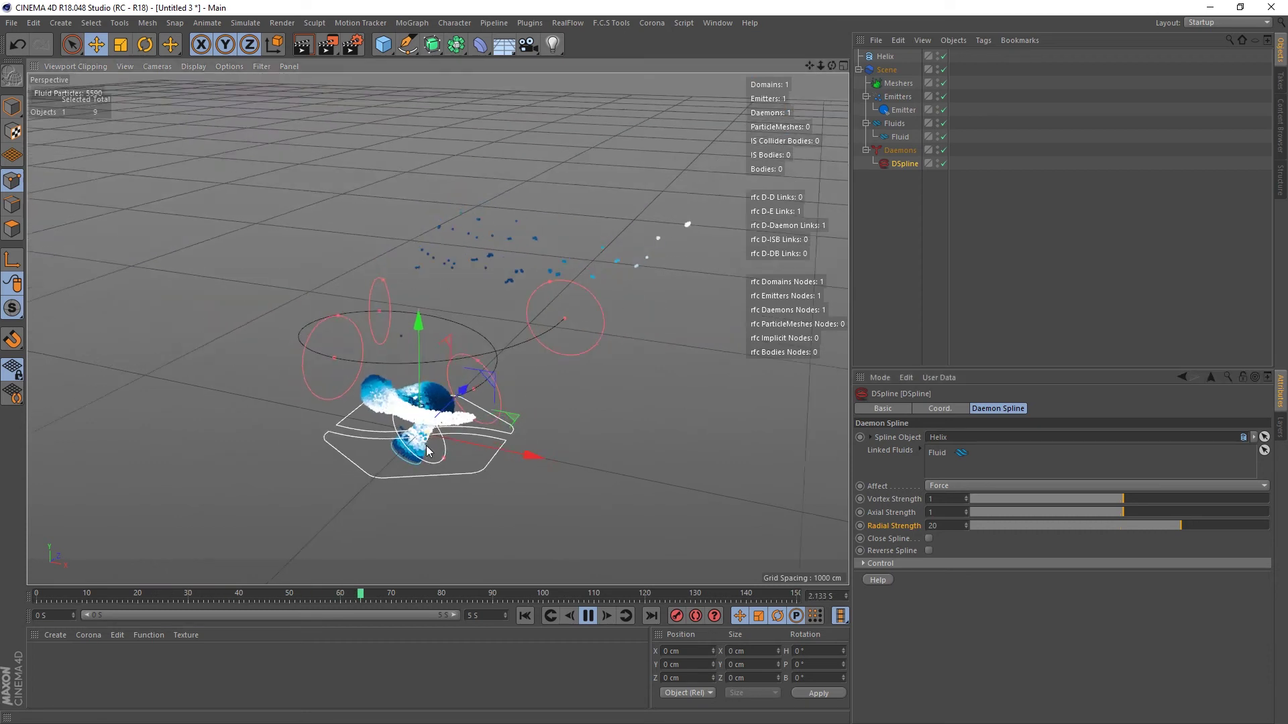
pyautogui.keyDown('alt'); pyautogui.moveTo(427, 451); pyautogui.dragTo(461, 414); pyautogui.keyUp('alt')
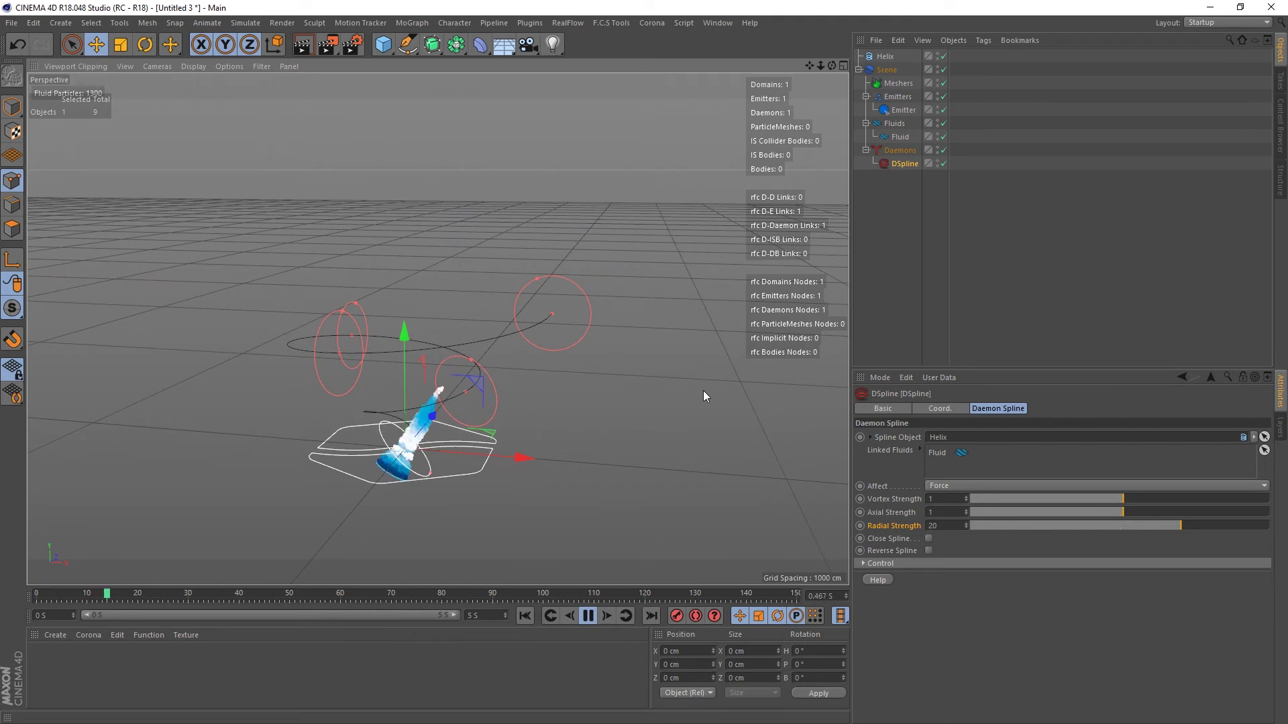
# Try Vortex Strengths of 2 and 3 on the DSpline and restore the value to 1.
pyautogui.click(945, 500)
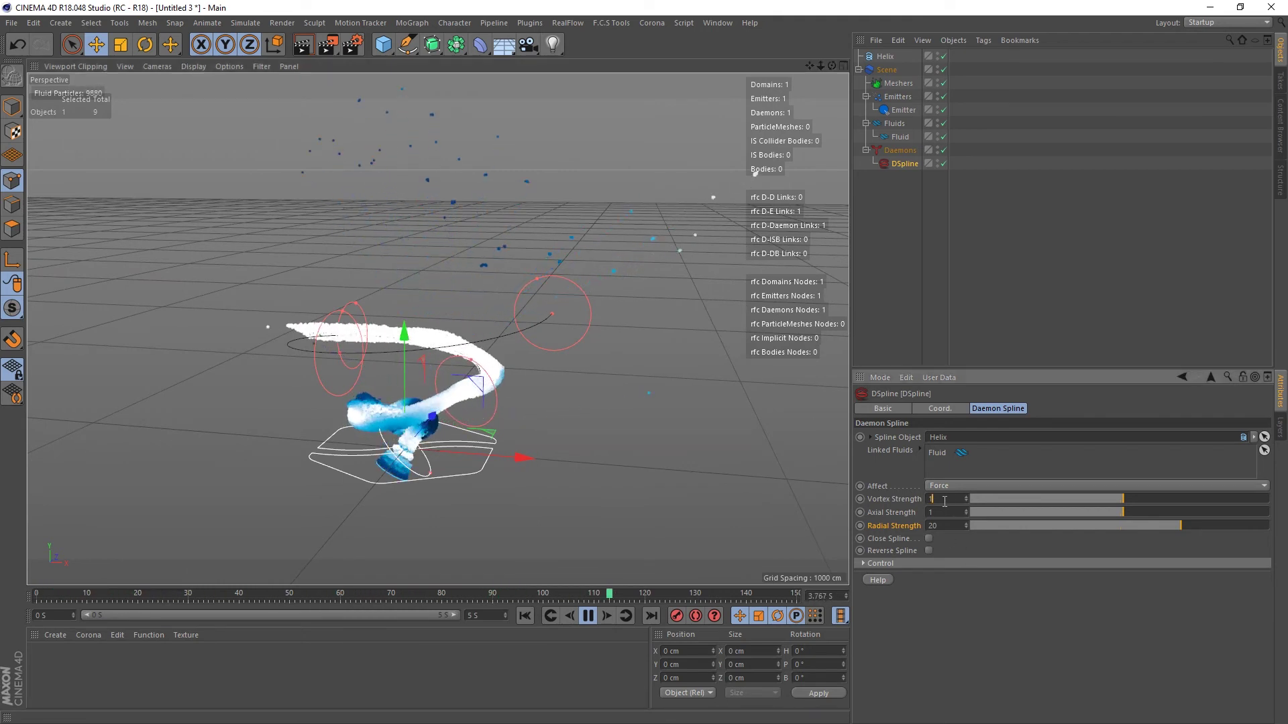
pyautogui.write('2')
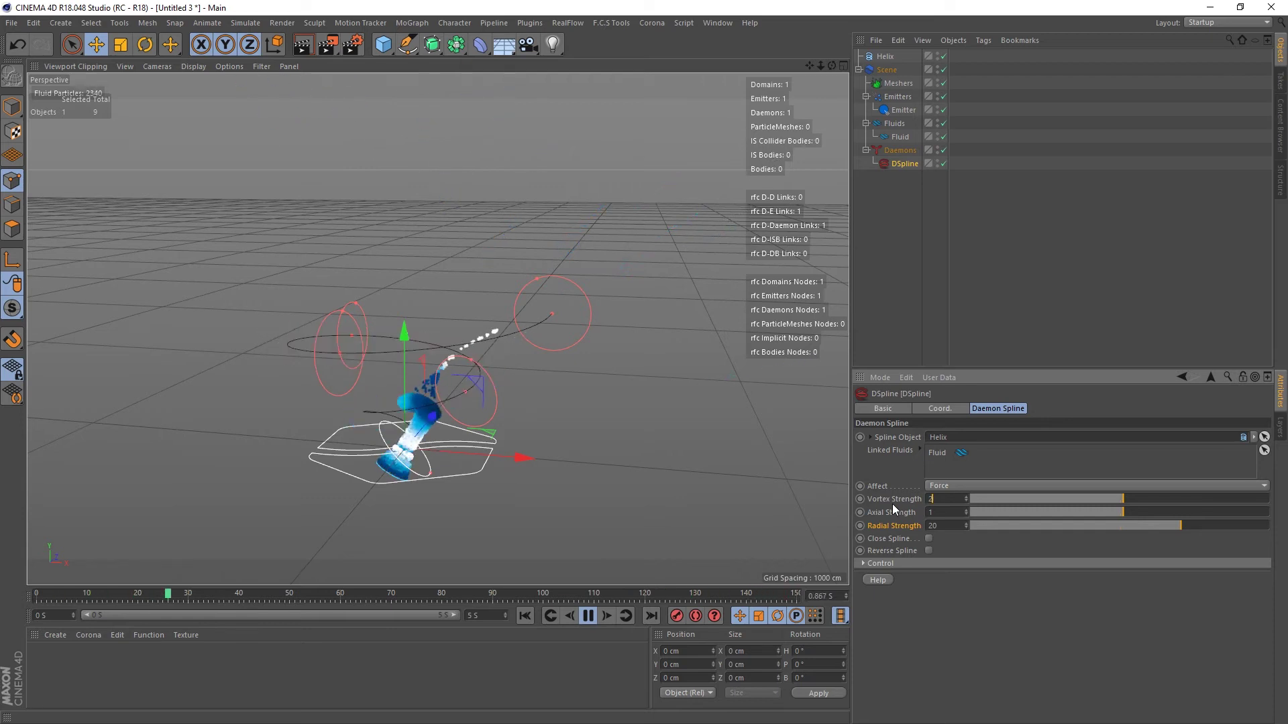
pyautogui.press('Return')
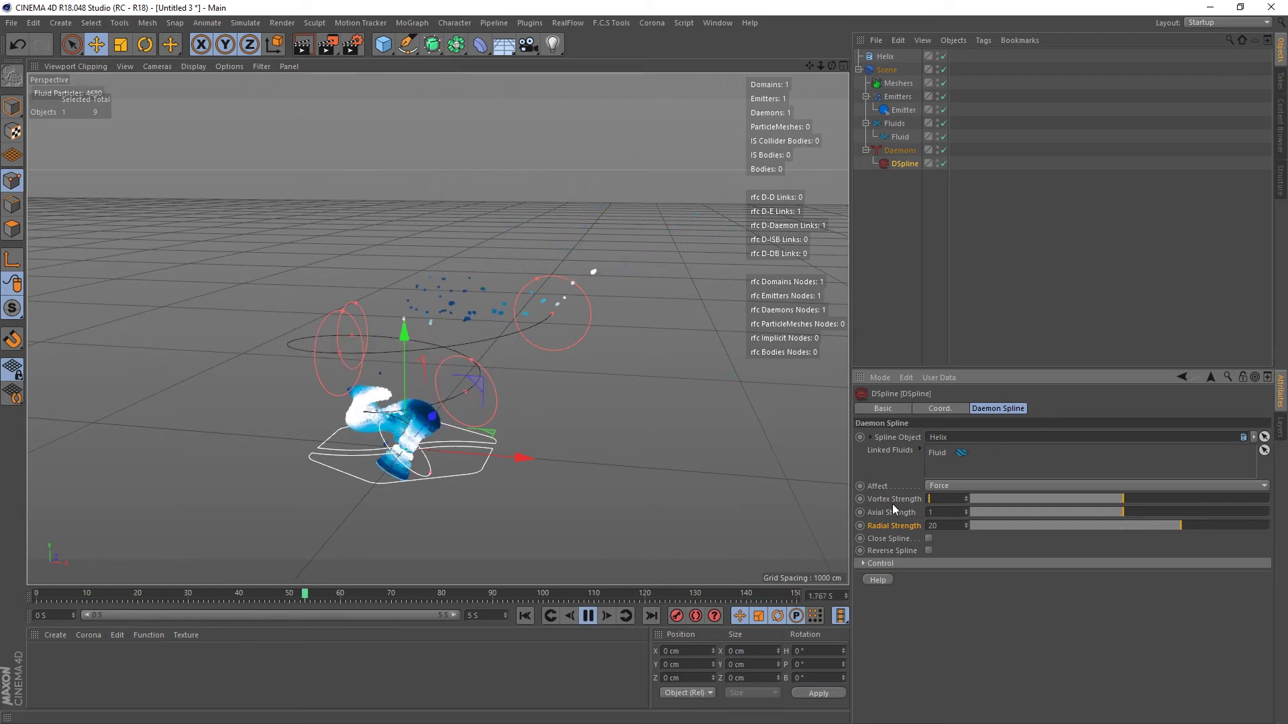
pyautogui.write('3')
pyautogui.press('Return')
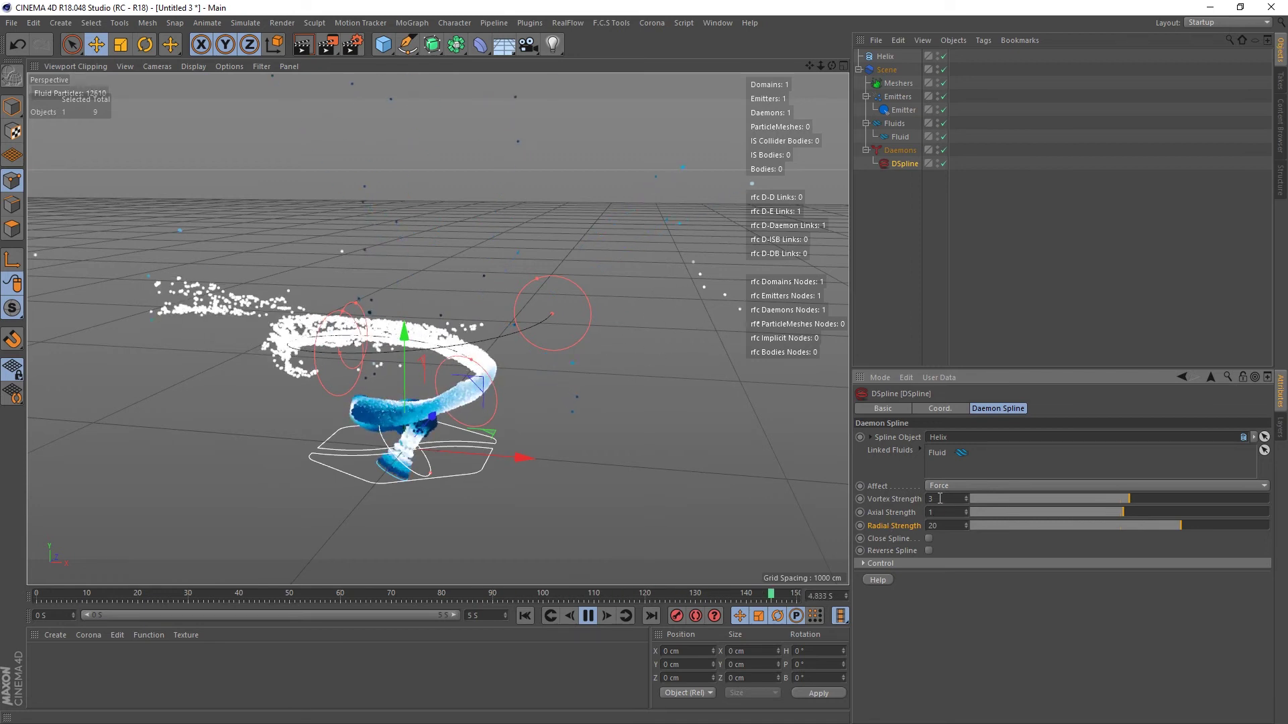
pyautogui.hotkey('shift', 'Tab')
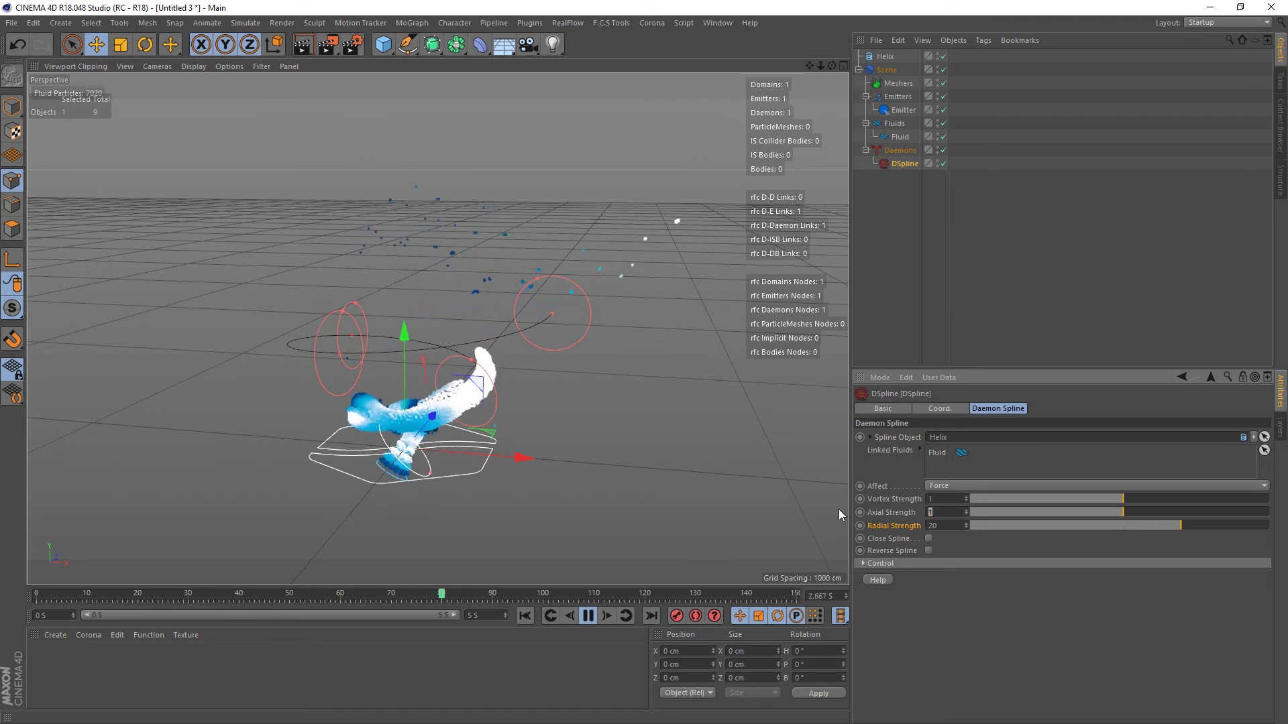
# Try Axial Strengths of 2 and 5 on the DSpline and inspect the particle flow.
pyautogui.write('2')
pyautogui.press('Return')
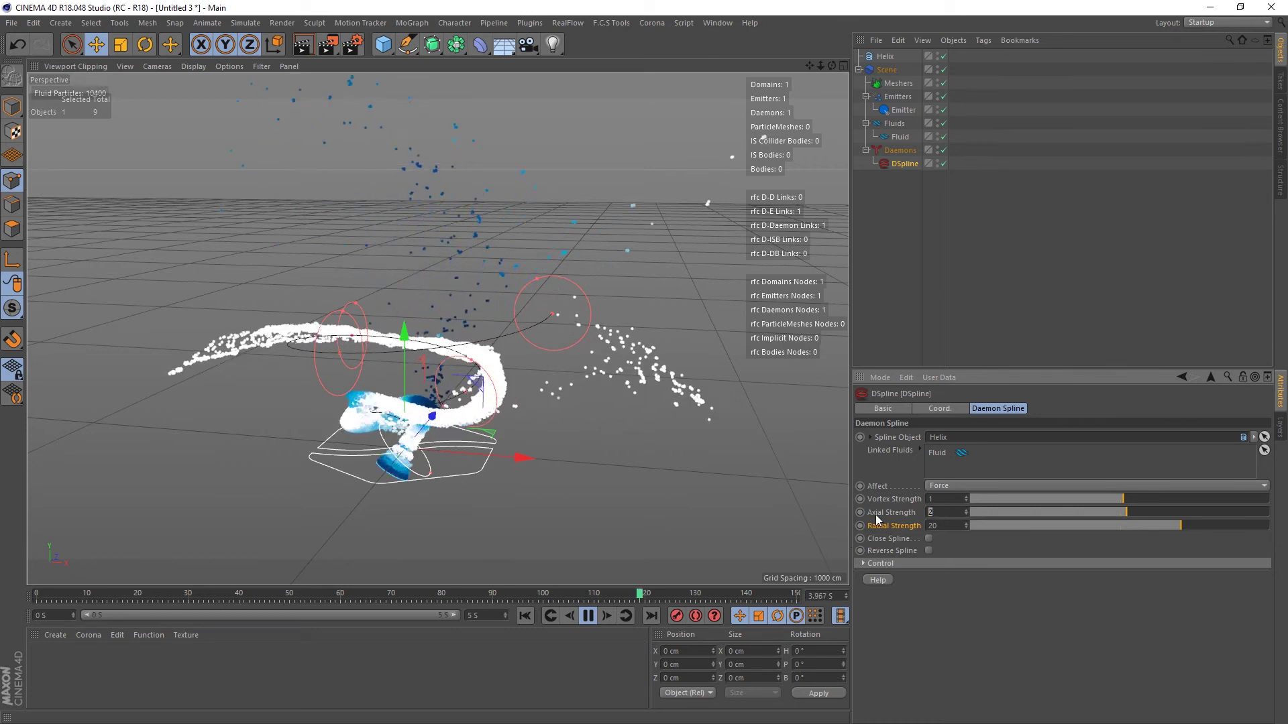
pyautogui.write('5')
pyautogui.press('Return')
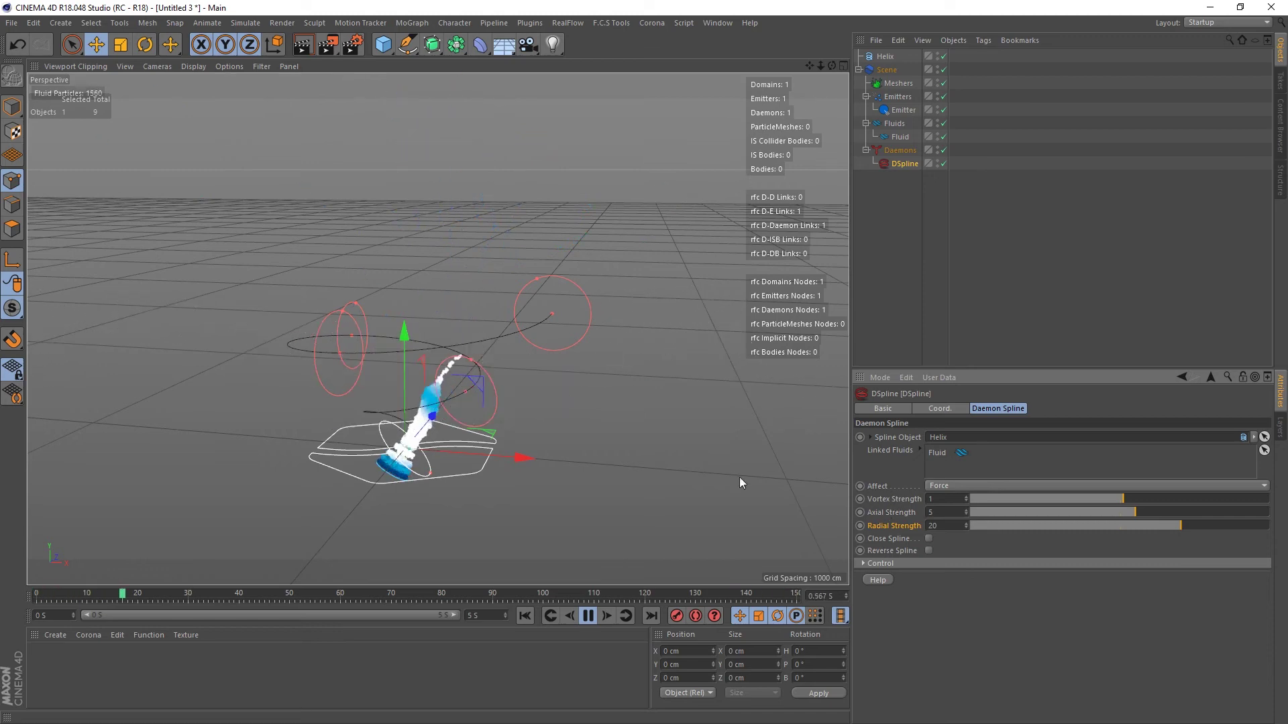
pyautogui.keyDown('alt'); pyautogui.moveTo(393, 386); pyautogui.dragTo(459, 411); pyautogui.keyUp('alt')
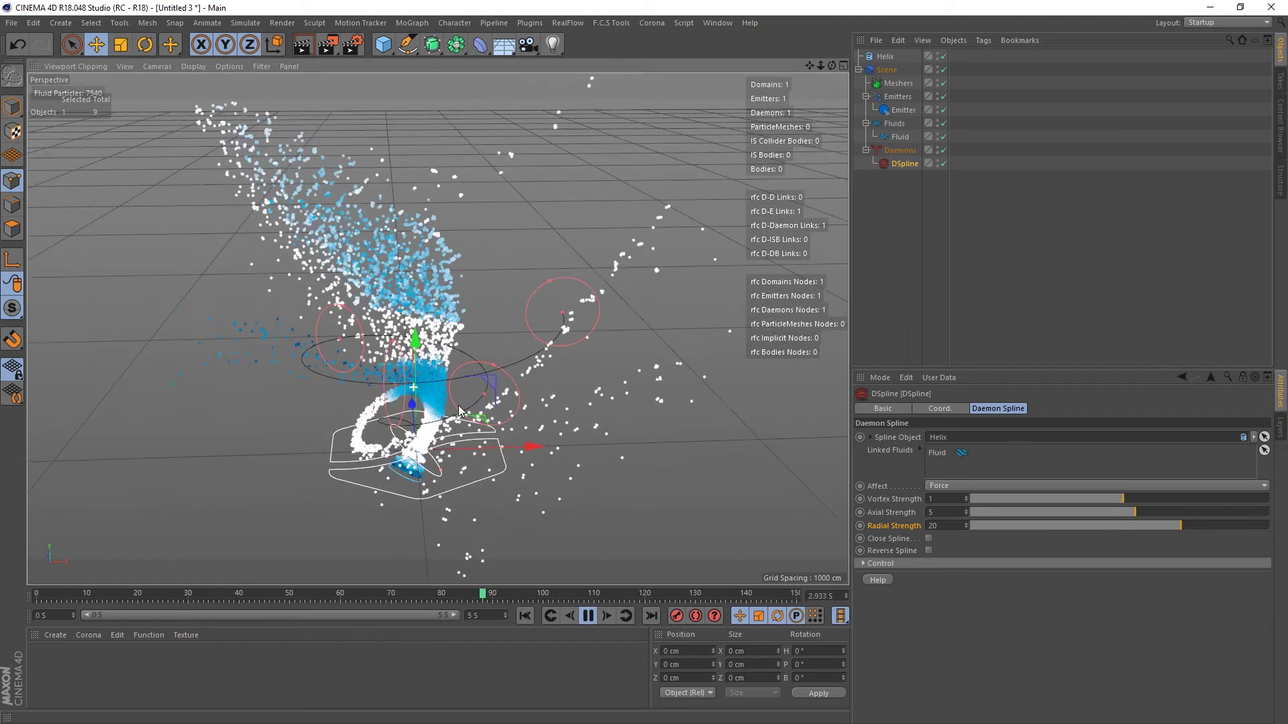
# Set the DSpline's Axial Strength to 0 and inspect the flow along the helix from a lower angle.
pyautogui.click(931, 513)
pyautogui.write('0')
pyautogui.press('Return')
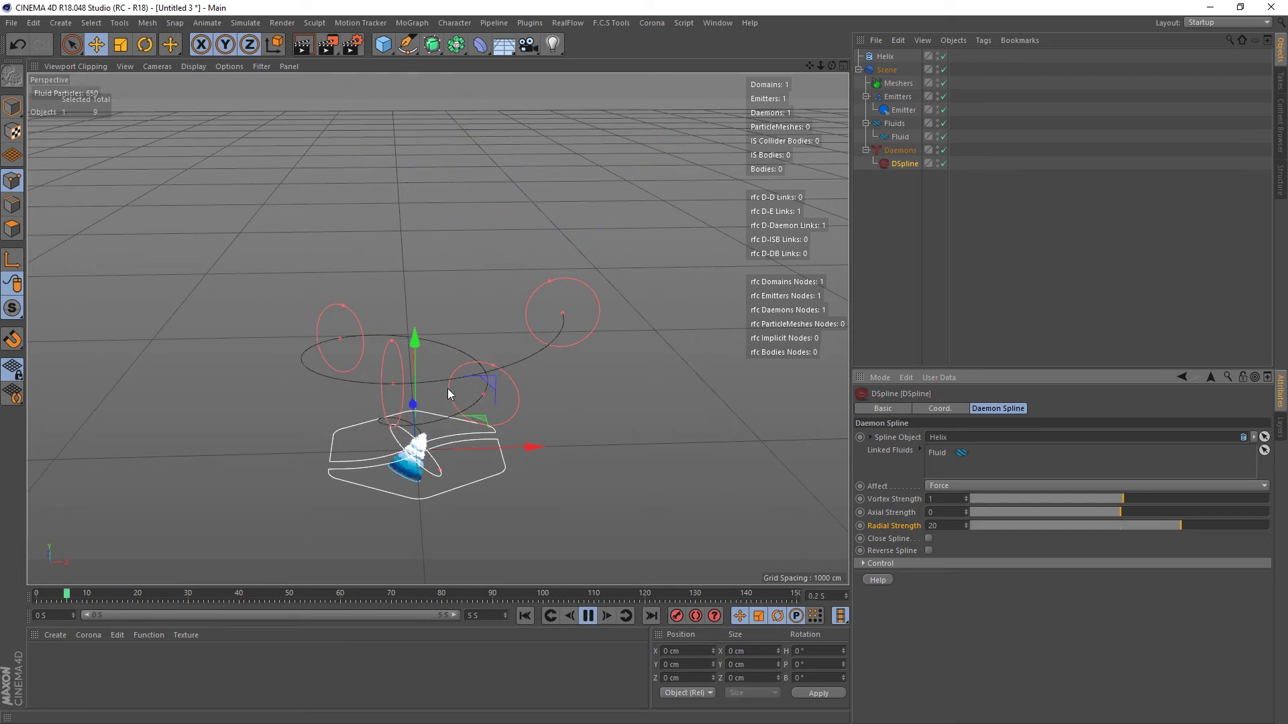
pyautogui.keyDown('alt'); pyautogui.moveTo(449, 395); pyautogui.dragTo(393, 348); pyautogui.keyUp('alt')
pyautogui.keyDown('alt'); pyautogui.moveTo(455, 475); pyautogui.dragTo(462, 329, button='middle'); pyautogui.keyUp('alt')
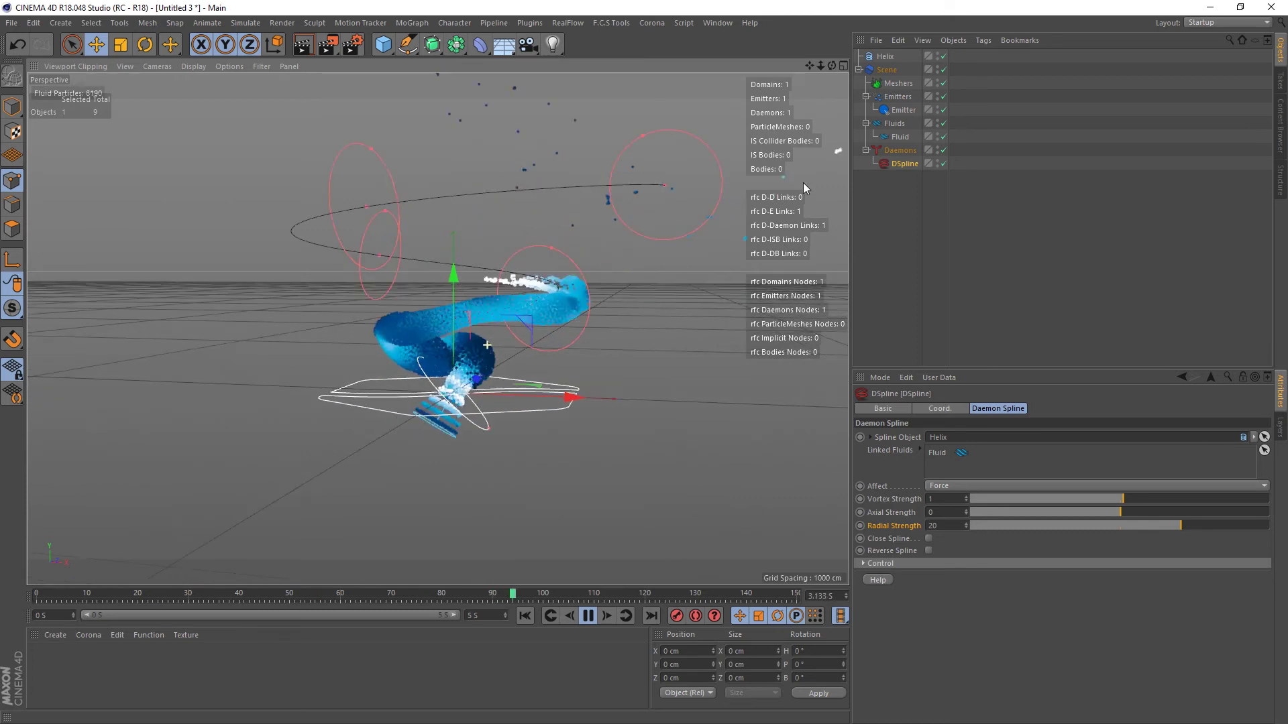
# Move the emitter farther below the helix's first point and set the DSpline's Radial Strength to 15.
pyautogui.click(903, 110)
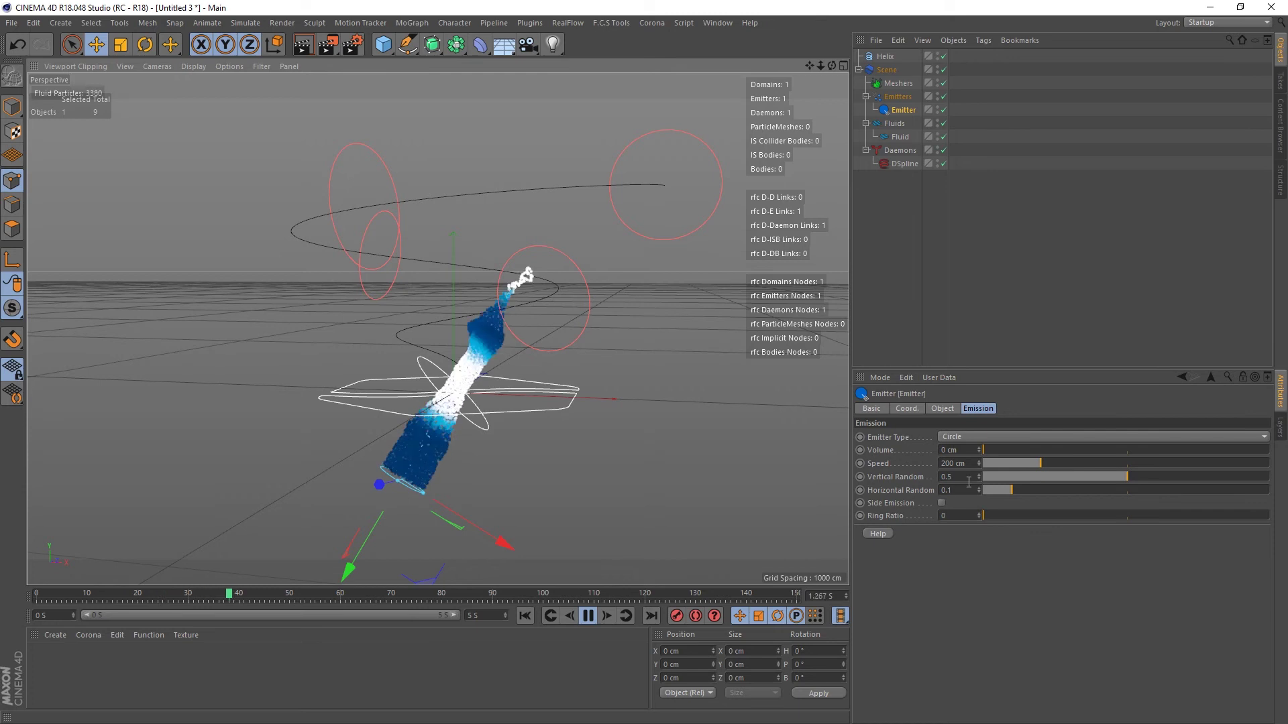
pyautogui.click(906, 164)
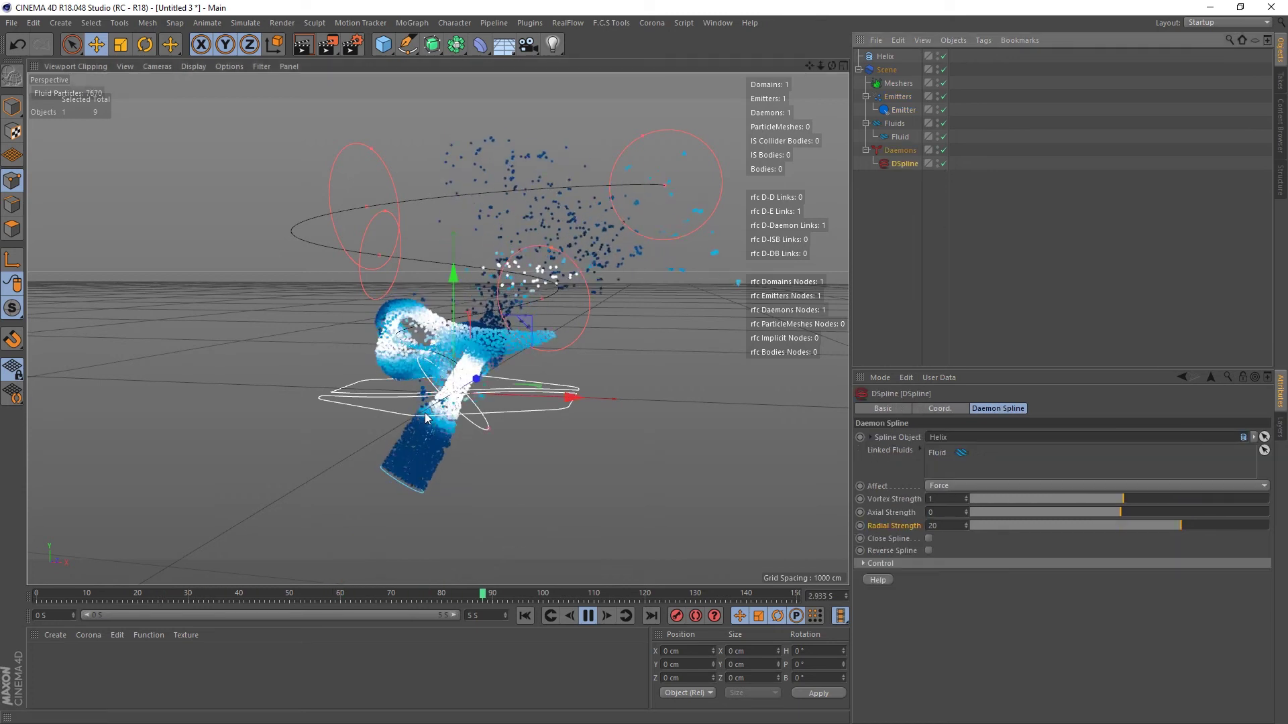
pyautogui.click(962, 526)
pyautogui.write('15')
pyautogui.press('Return')
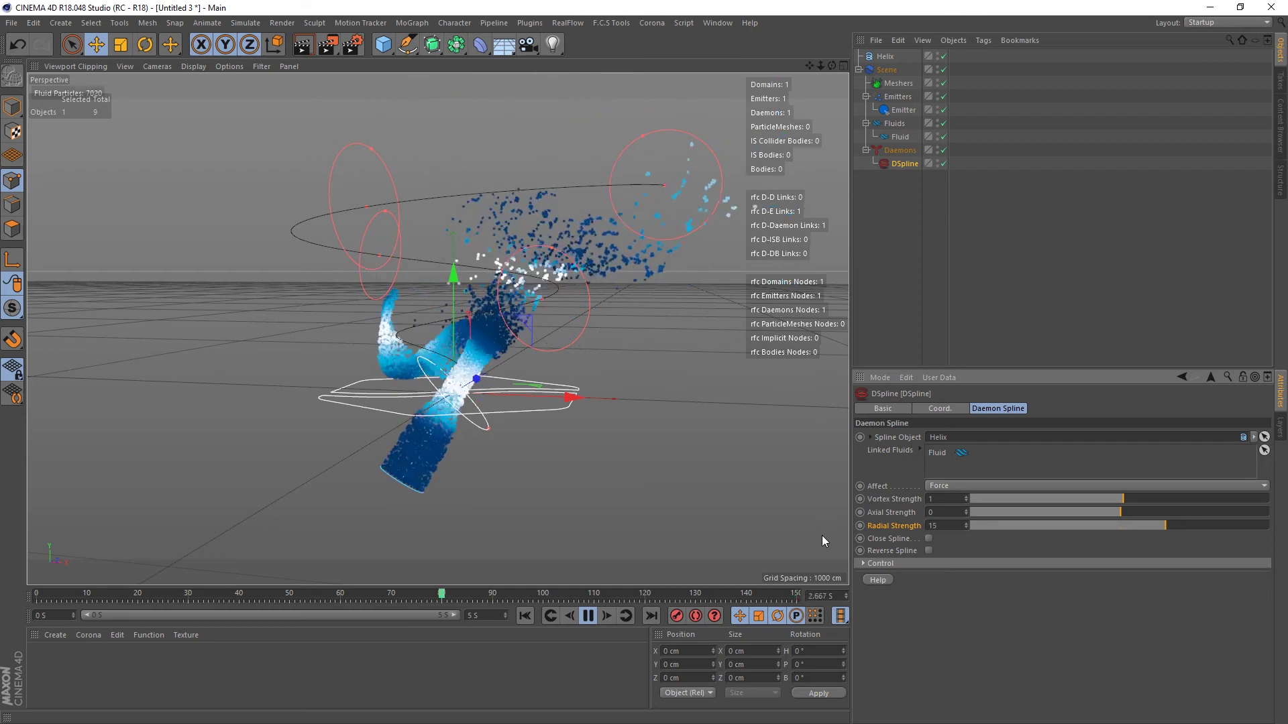
# Try Radial Strengths of 10 and 5 on the DSpline and watch how the particles follow the helix.
pyautogui.click(936, 525)
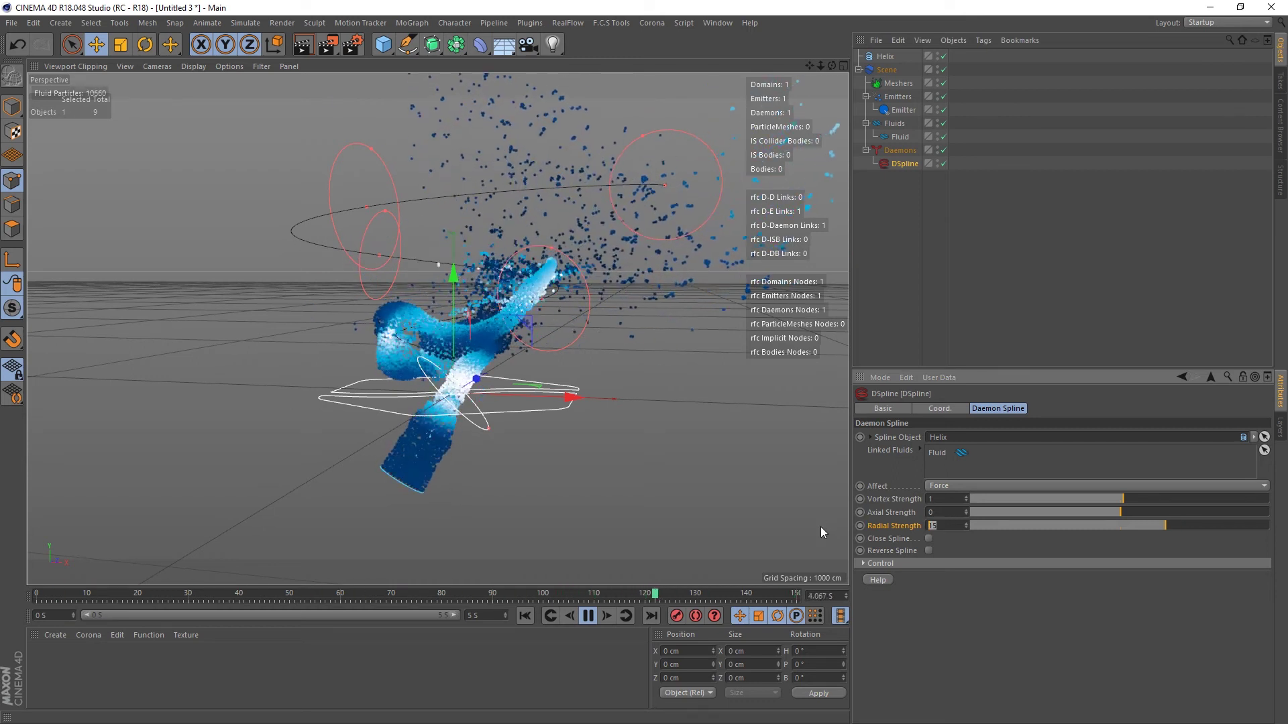
pyautogui.write('10')
pyautogui.press('Return')
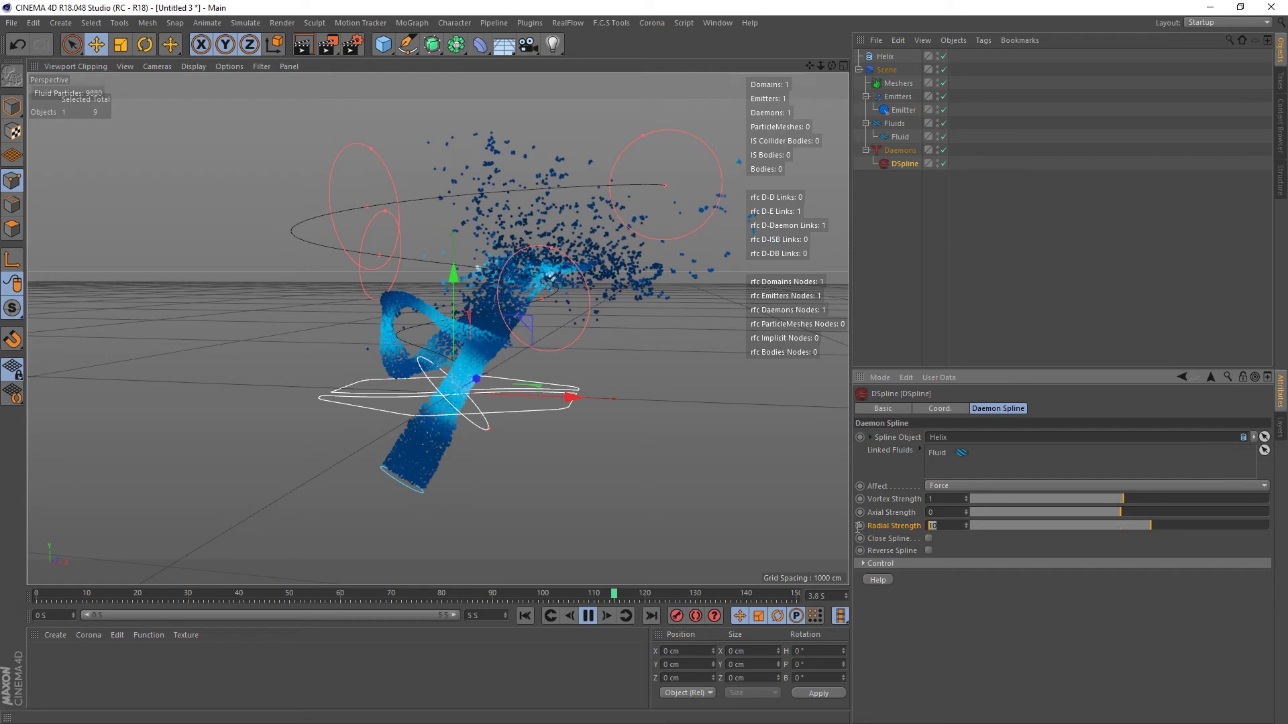
pyautogui.write('5')
pyautogui.press('Return')
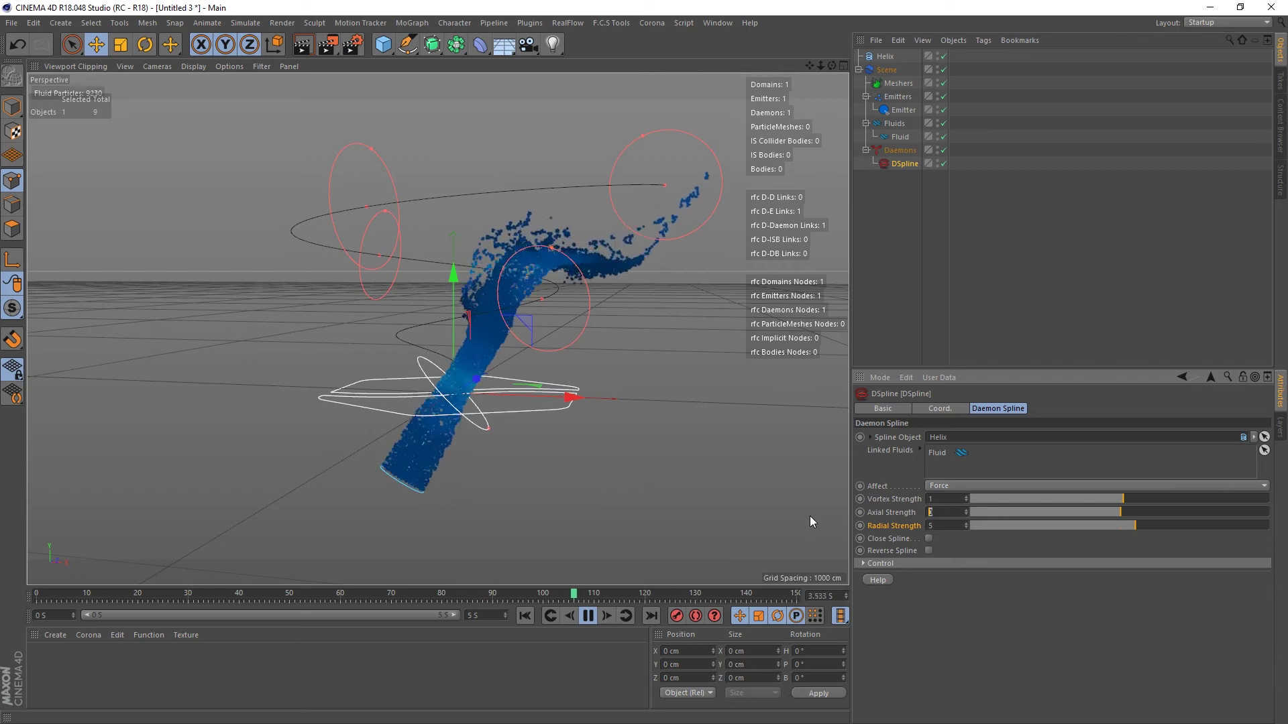
# Set the DSpline's Axial Strength to 1 and Radial Strength to 15, and inspect the flow from above.
pyautogui.write('1')
pyautogui.press('Return')
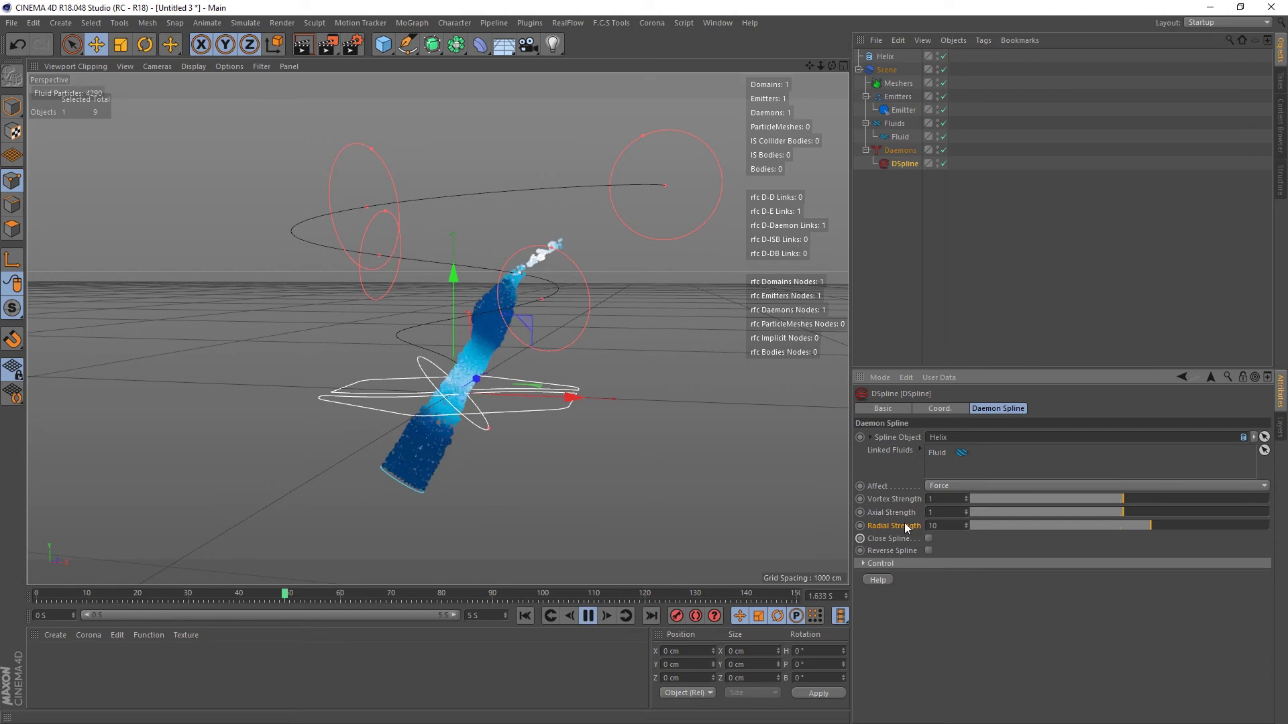
pyautogui.write('15')
pyautogui.press('Return')
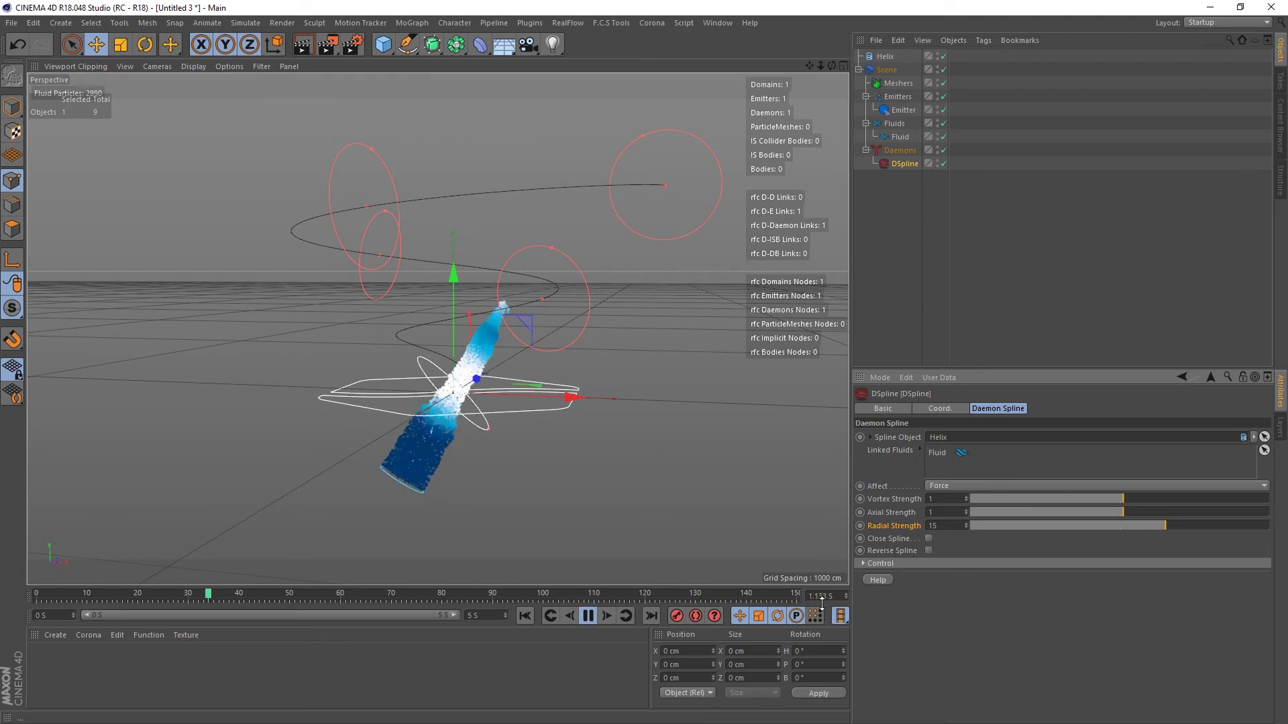
pyautogui.keyDown('alt'); pyautogui.moveTo(508, 387); pyautogui.dragTo(561, 425); pyautogui.keyUp('alt')
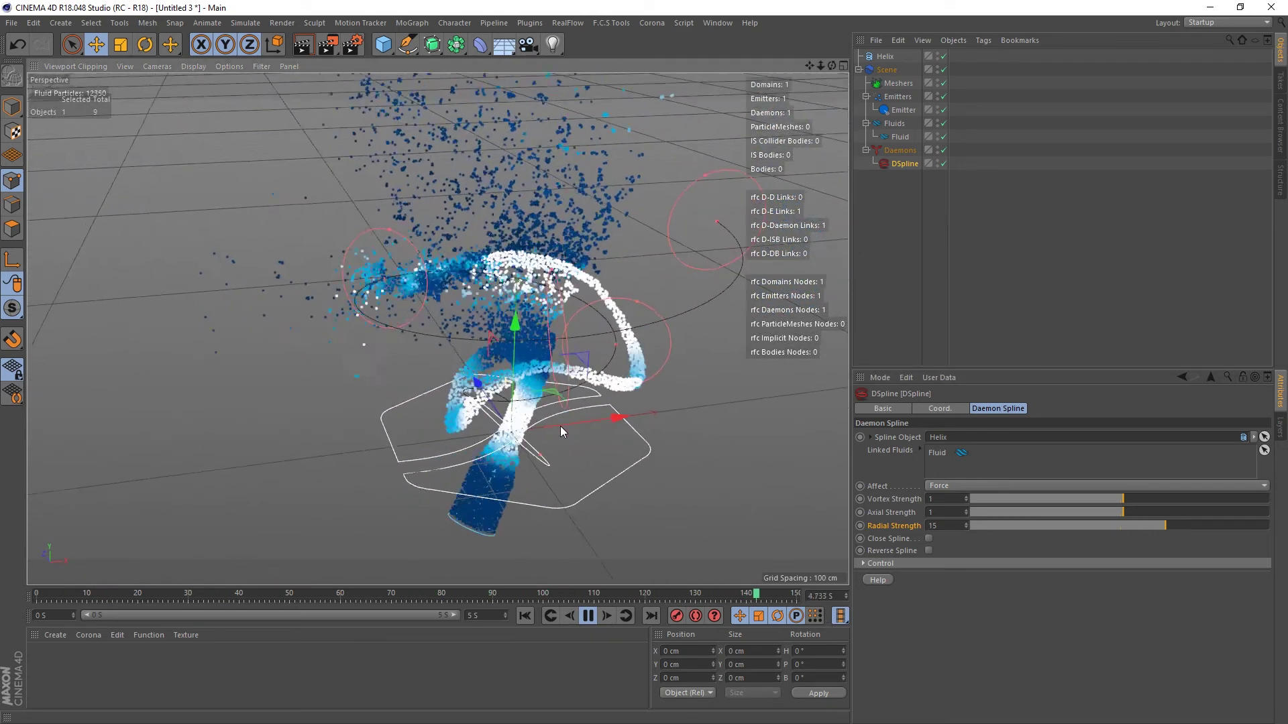
# Set the DSpline's Vortex Strength to 0 and inspect the flow from a lower angle.
pyautogui.doubleClick(946, 498)
pyautogui.write('0')
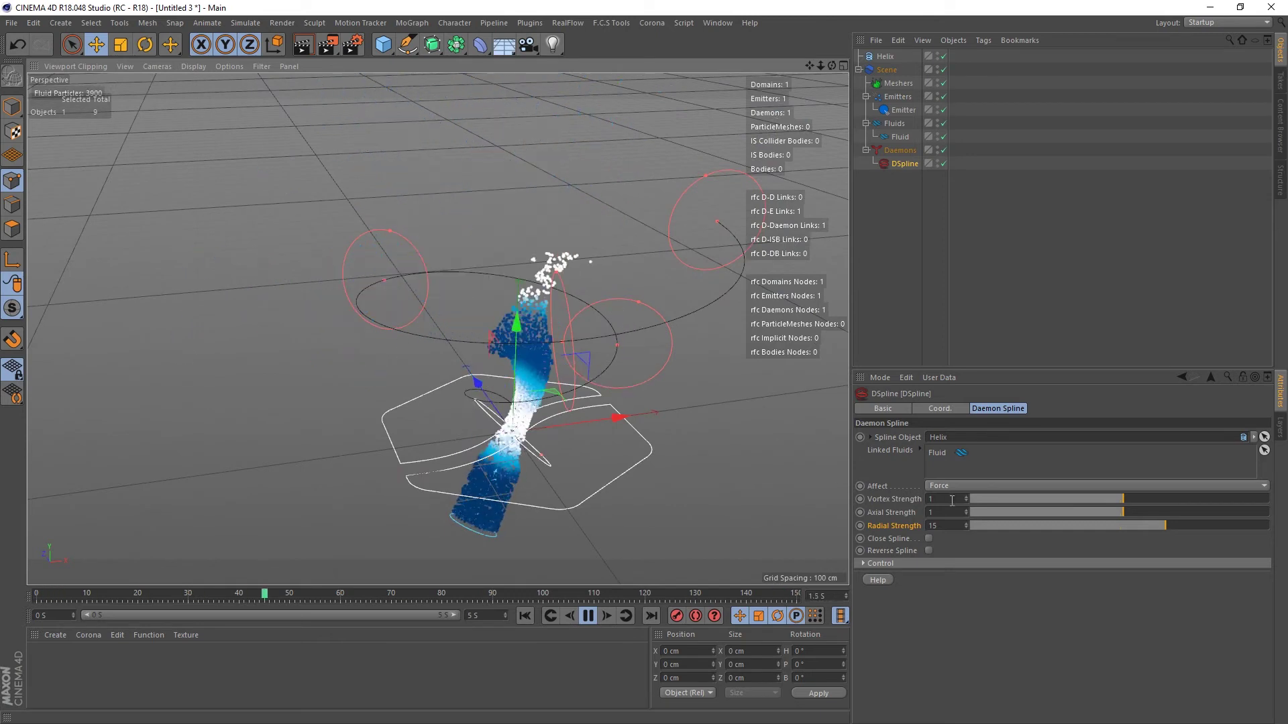
pyautogui.press('Return')
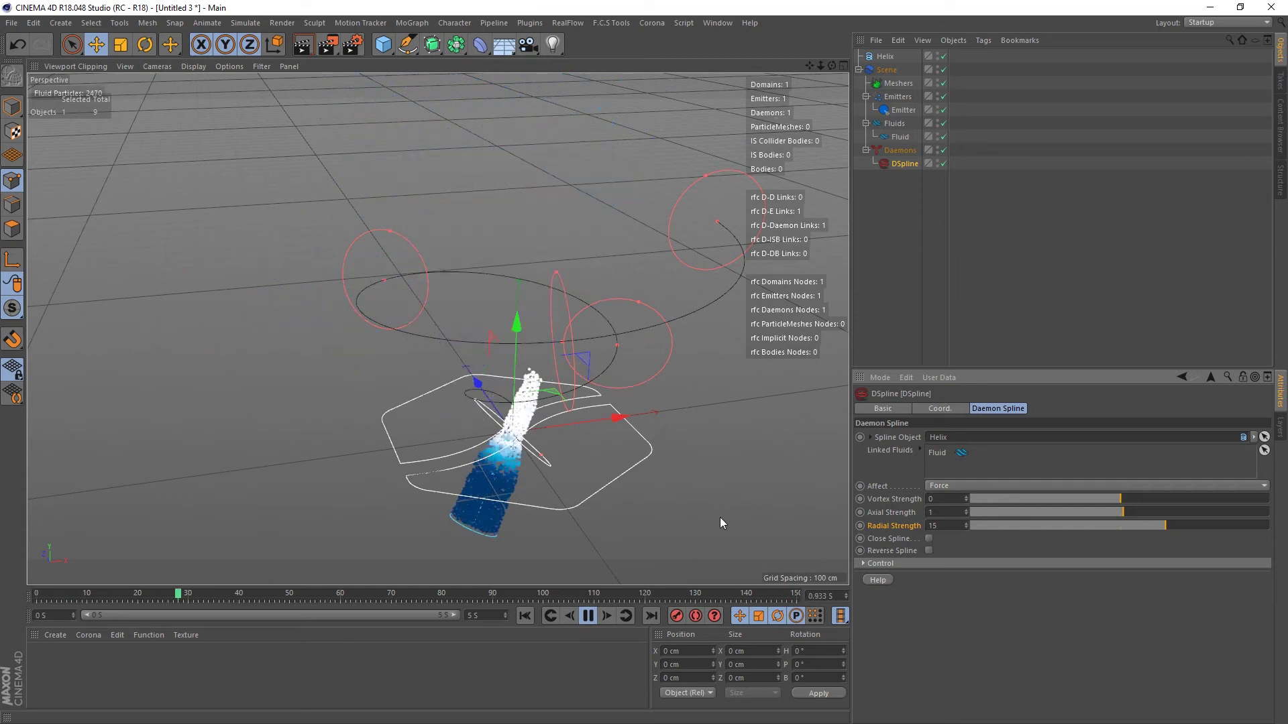
pyautogui.keyDown('alt'); pyautogui.moveTo(628, 432); pyautogui.dragTo(463, 423); pyautogui.keyUp('alt')
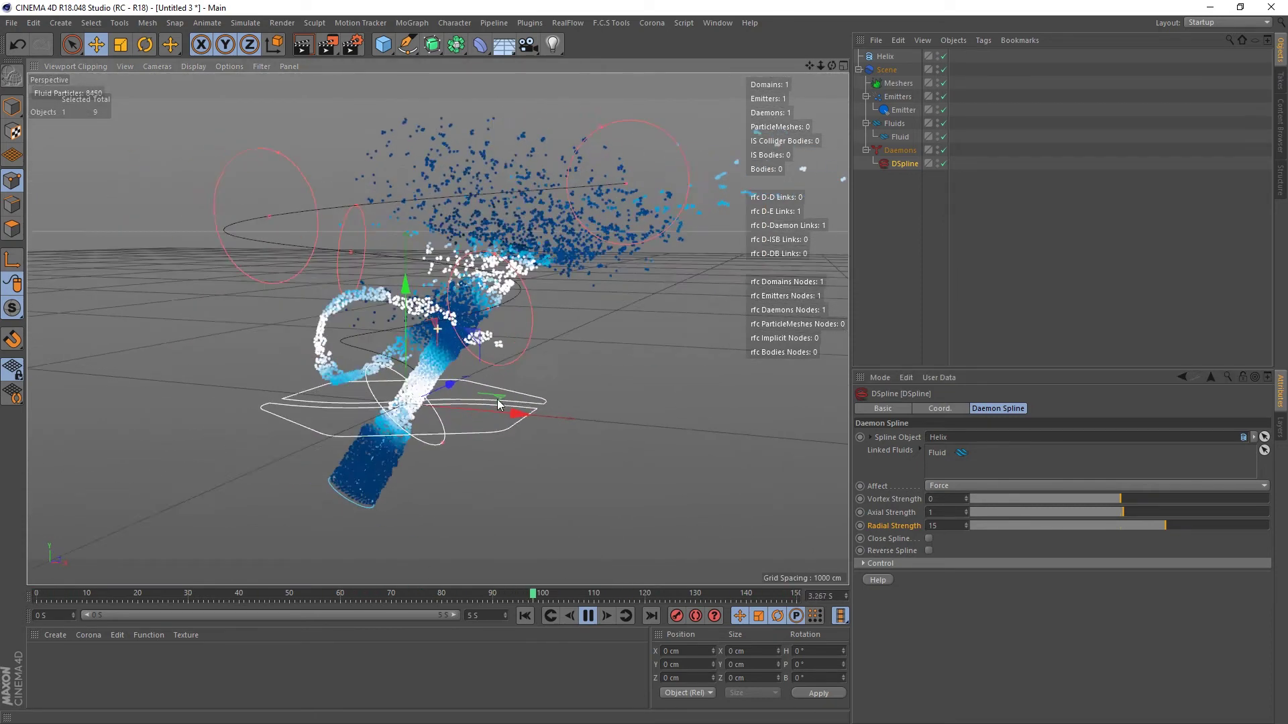
# Increase the Helix spline's Height to 718 cm and check its stretched shape.
pyautogui.click(892, 57)
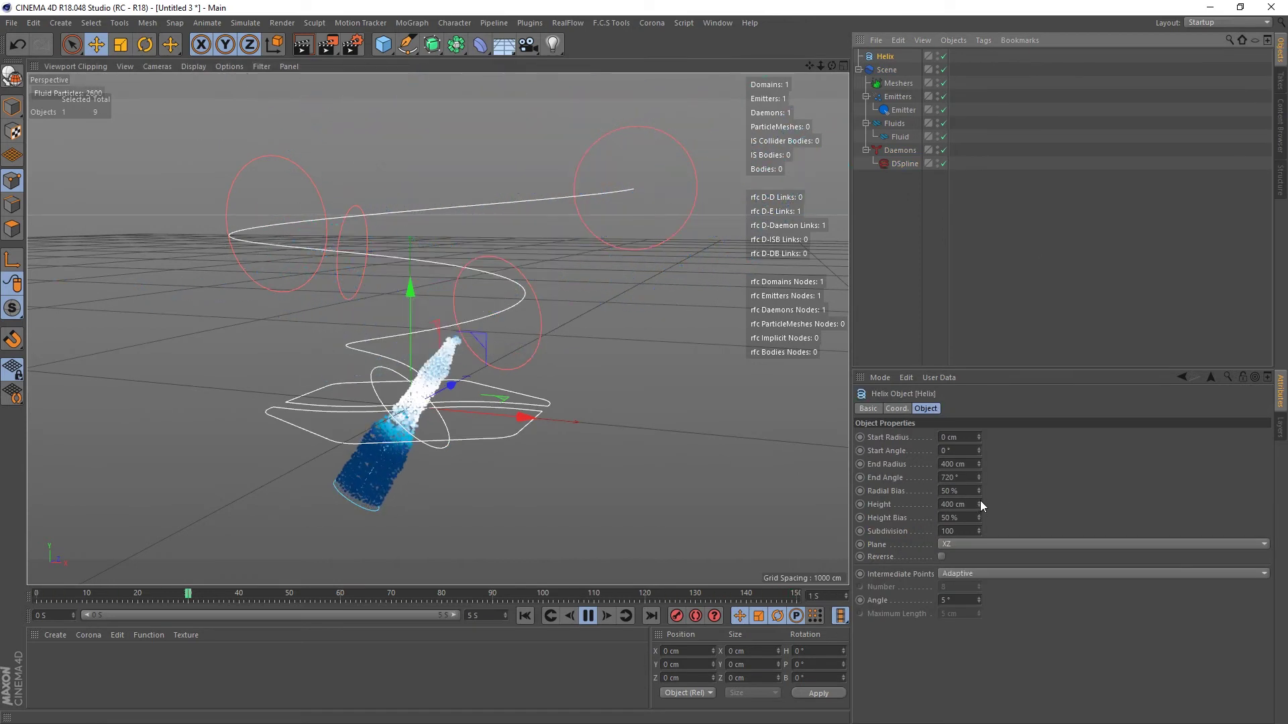
pyautogui.moveTo(980, 504); pyautogui.dragTo(1011, 498)
pyautogui.keyDown('alt'); pyautogui.moveTo(333, 396); pyautogui.dragTo(316, 339); pyautogui.keyUp('alt')
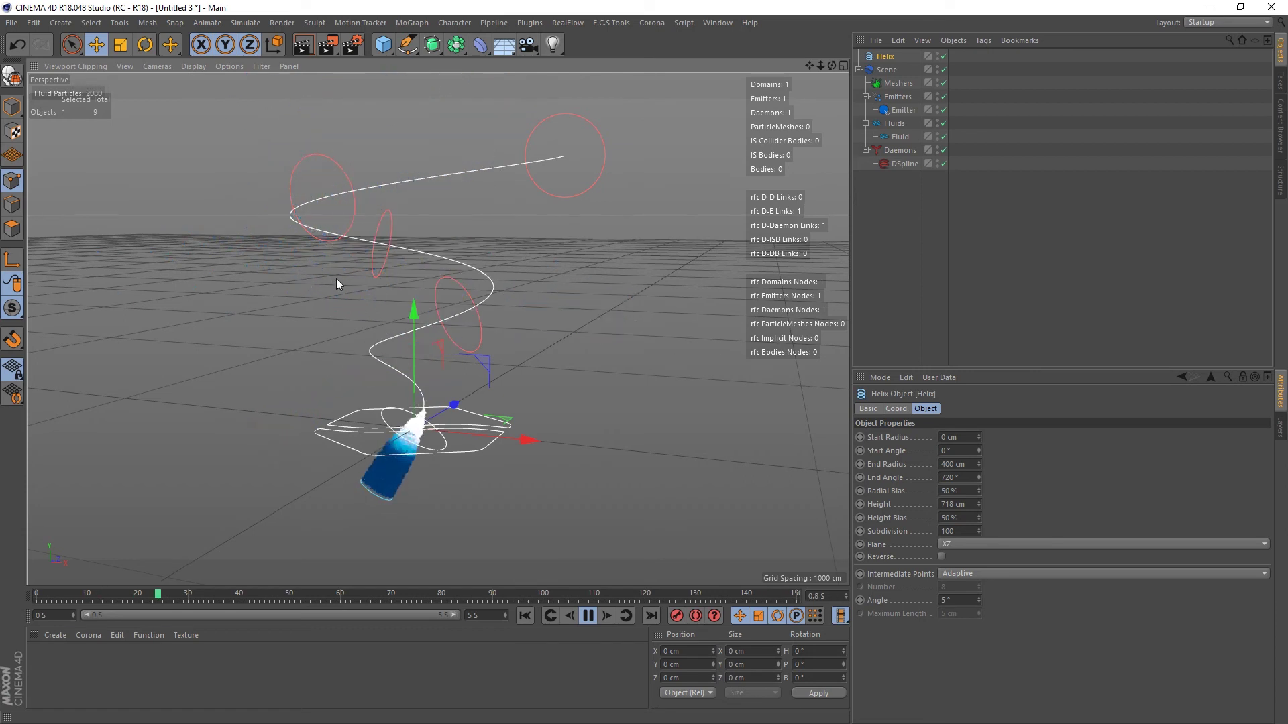
# Review the DSpline's Affect options and keep Force selected.
pyautogui.click(904, 164)
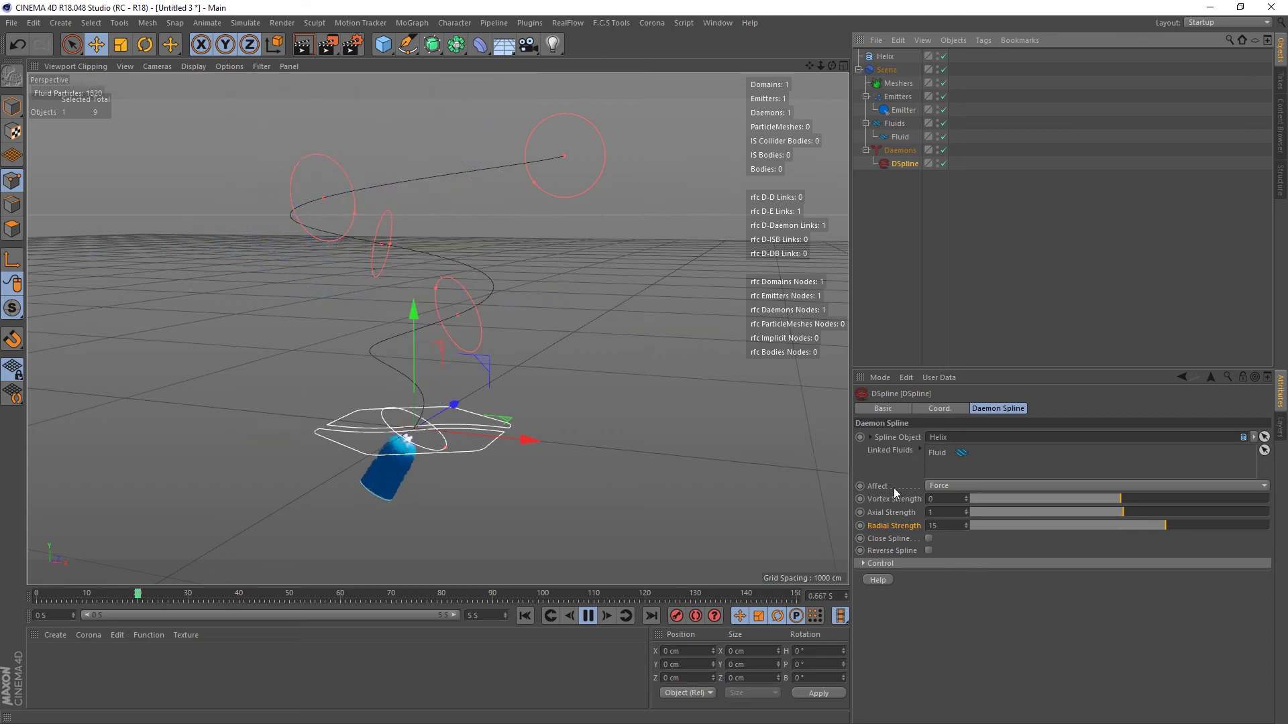
pyautogui.click(972, 484)
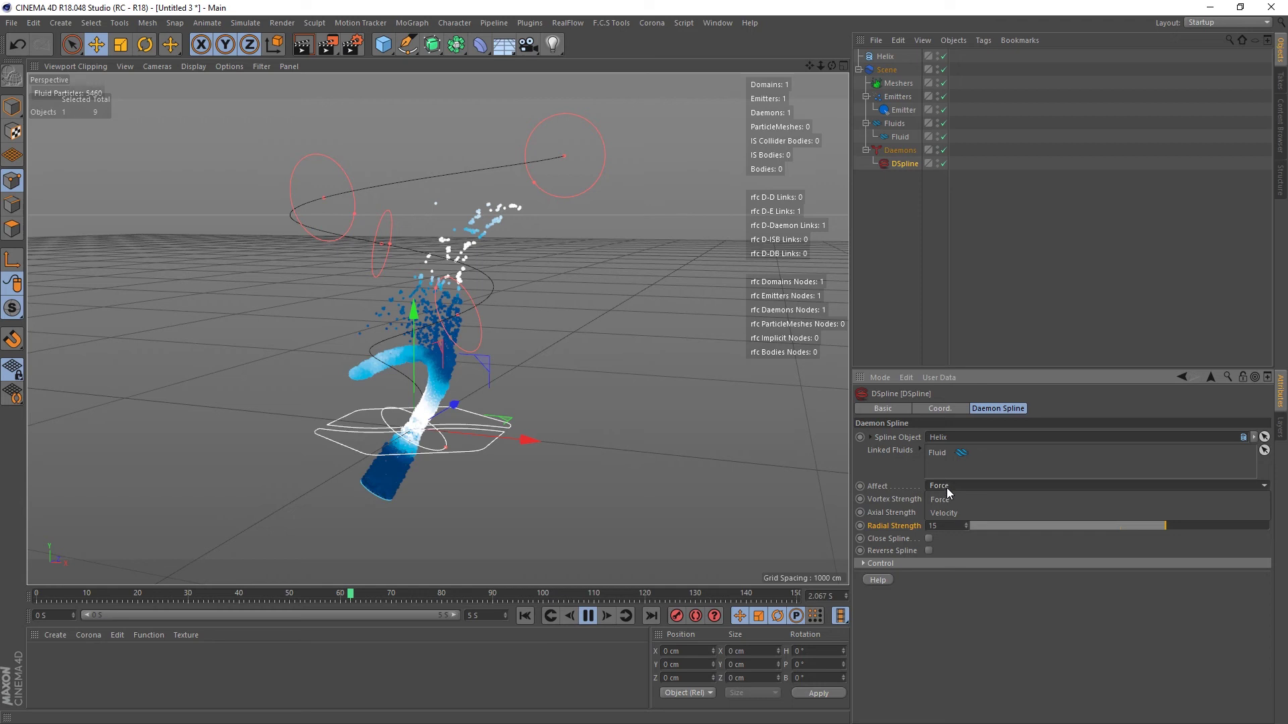
pyautogui.click(948, 498)
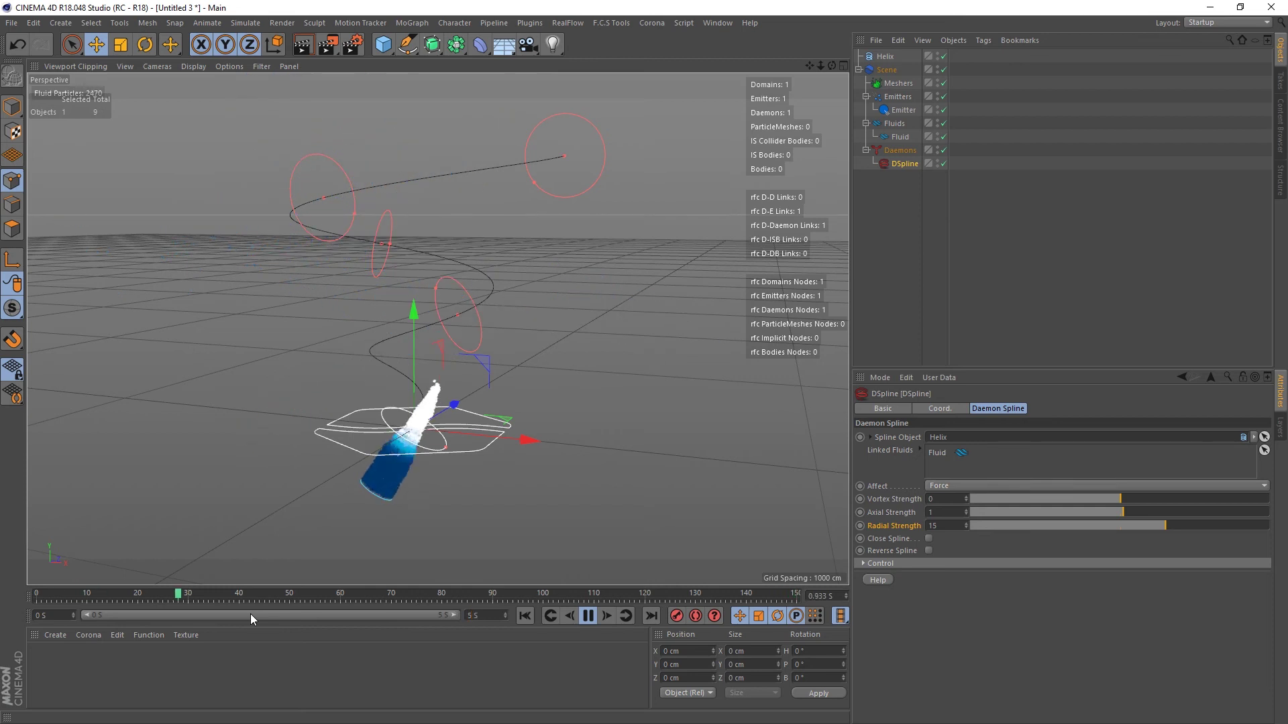
# Pause the simulation, extend the timeline to 15 seconds and resume playback.
pyautogui.click(586, 619)
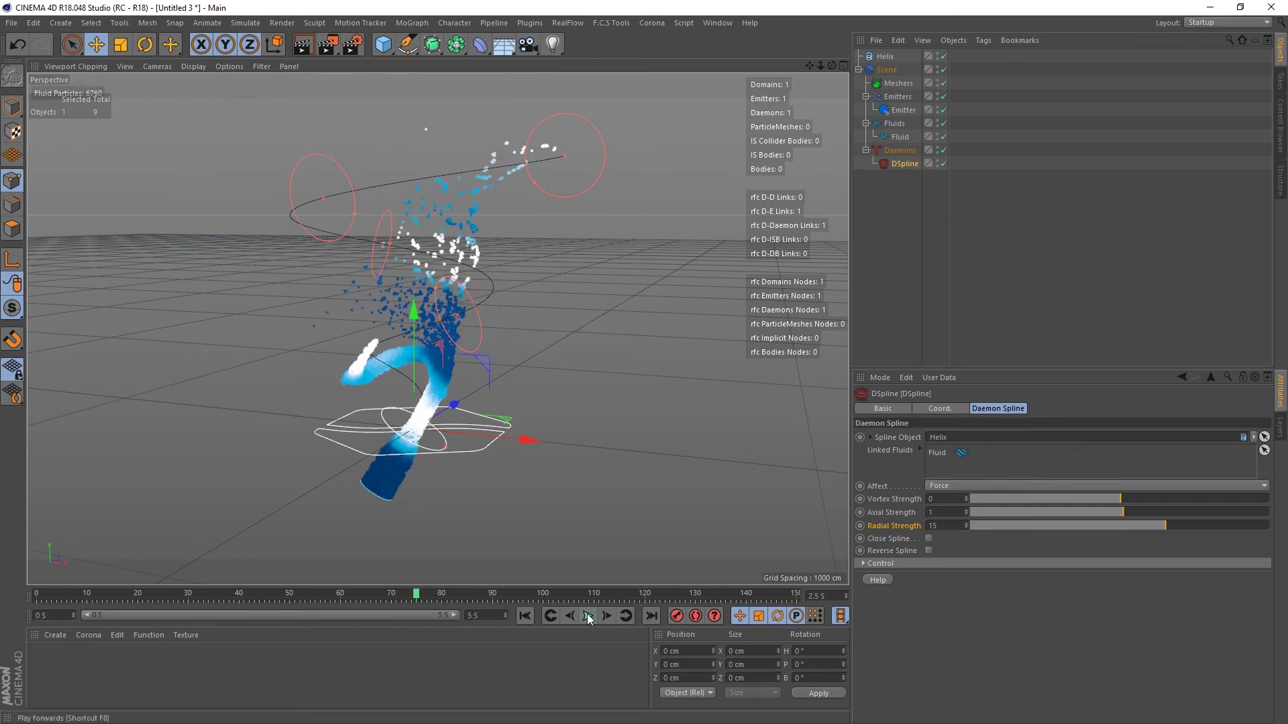
pyautogui.write('15')
pyautogui.press('Return')
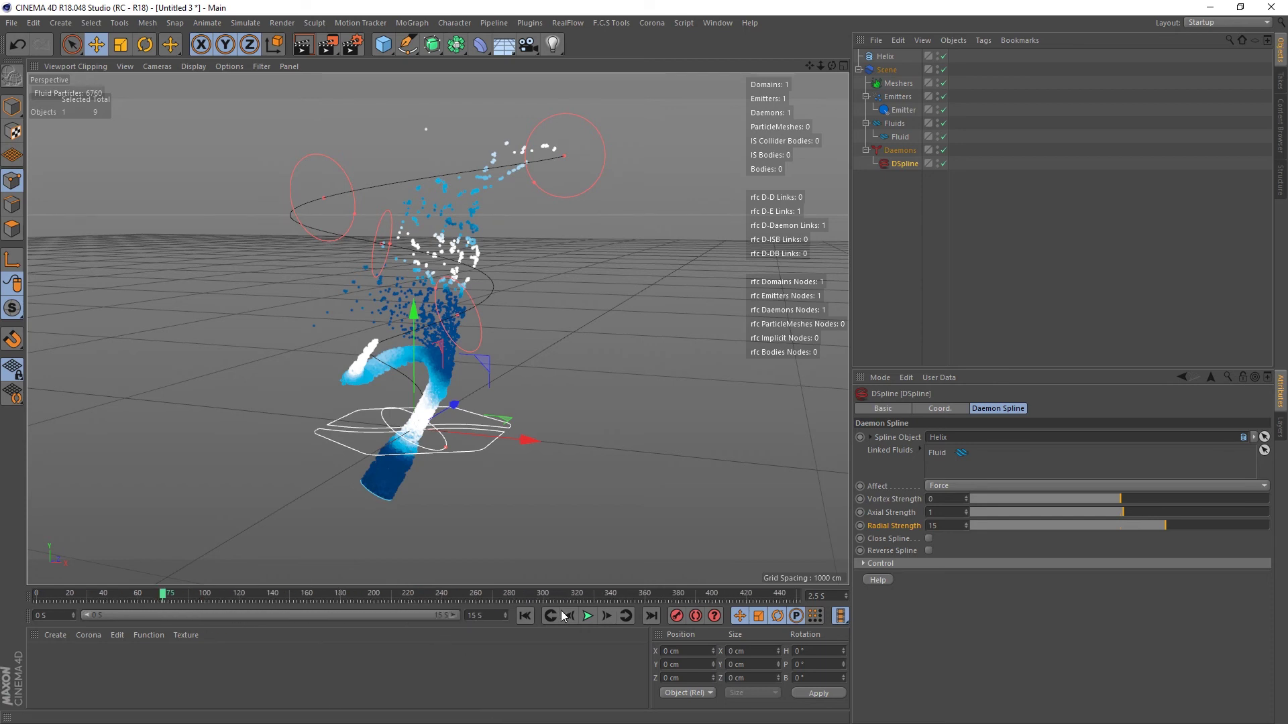
pyautogui.click(587, 615)
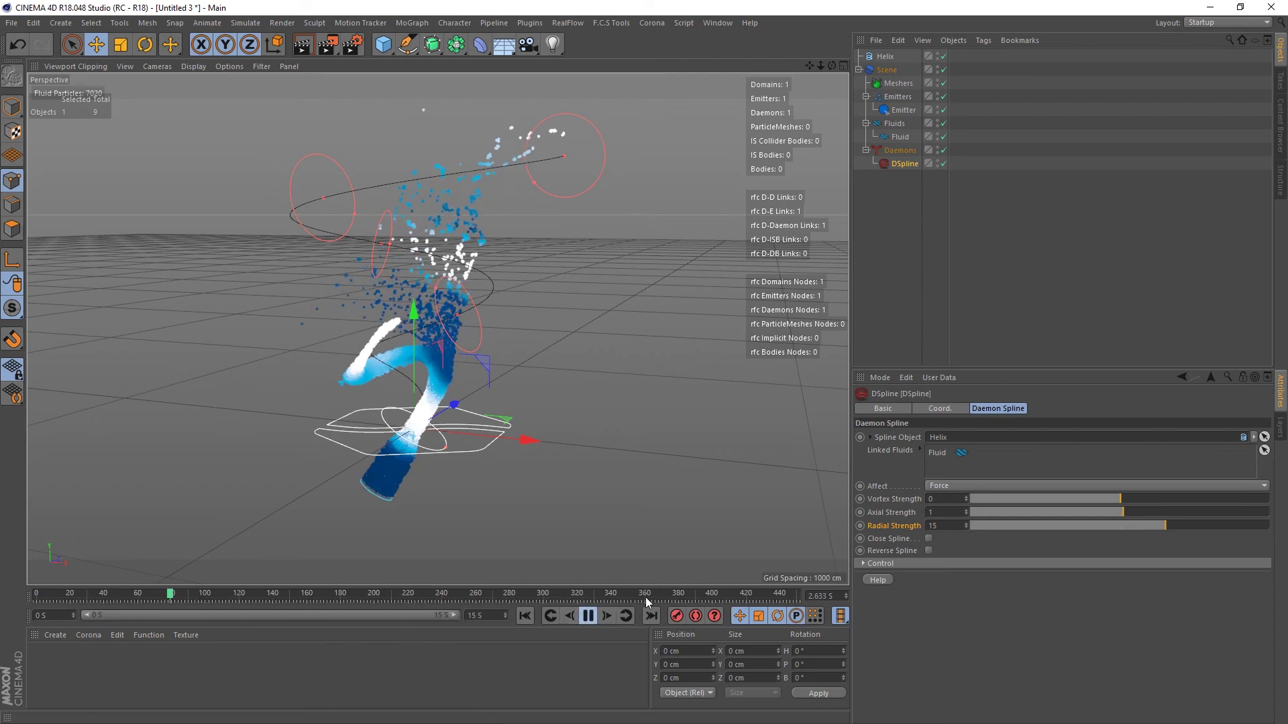
# Try the DSpline's Reverse Spline and Close Spline options one at a time, switching each off again.
pyautogui.click(929, 550)
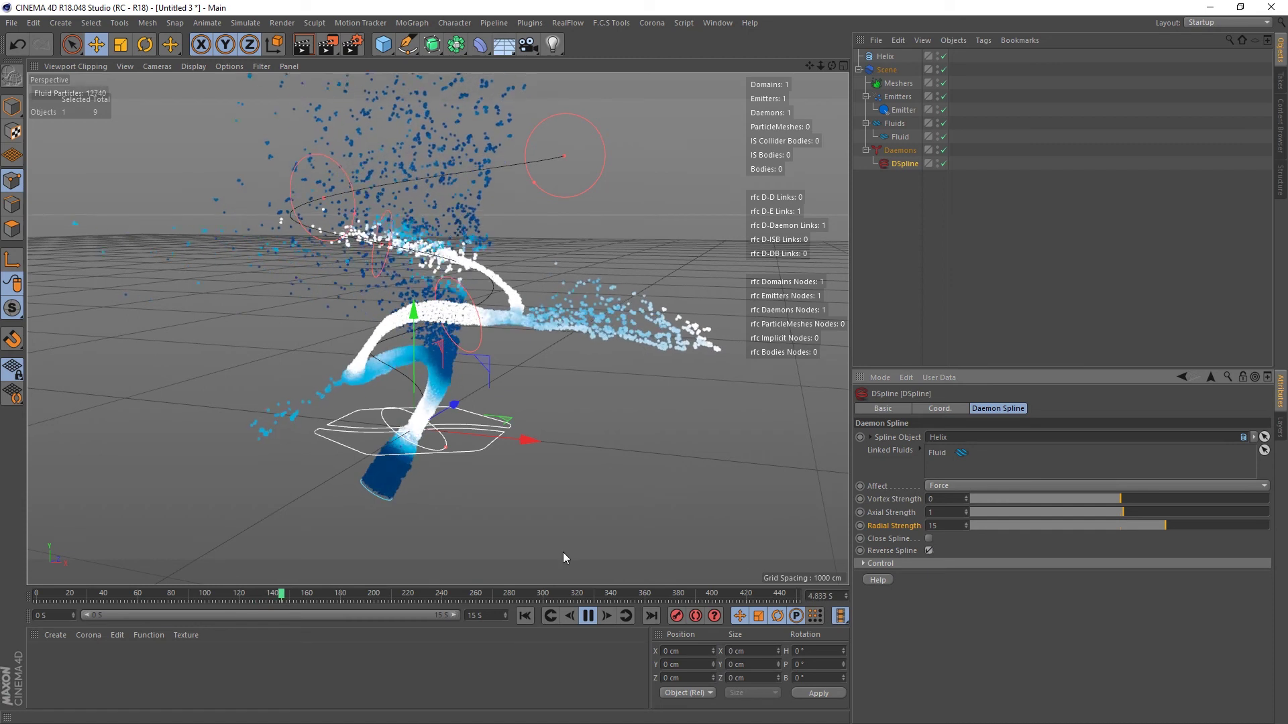
pyautogui.click(525, 616)
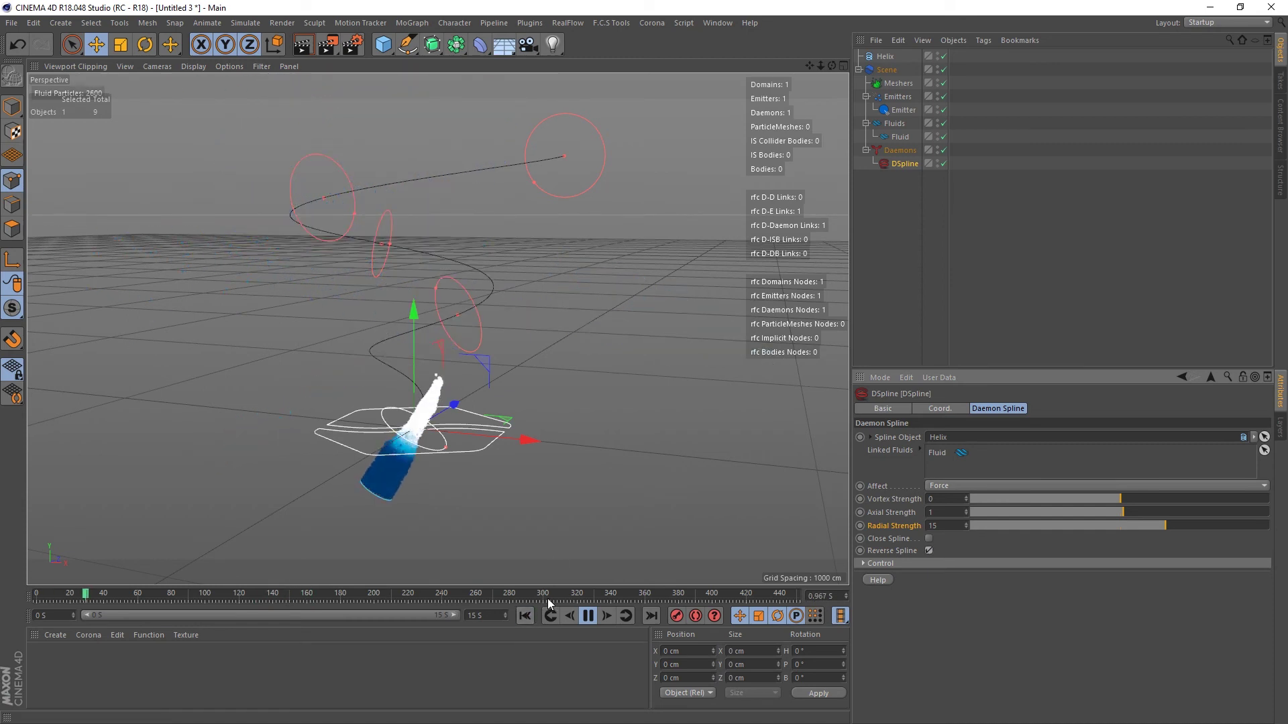
pyautogui.click(929, 550)
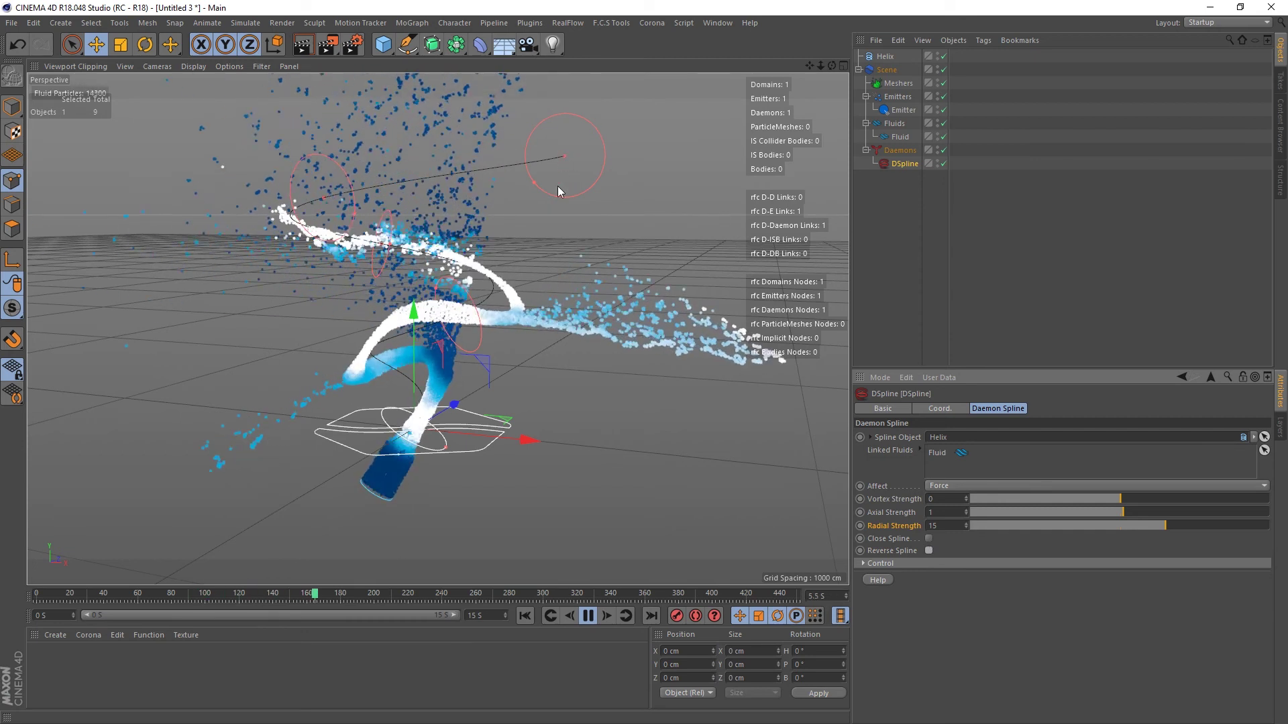
pyautogui.click(929, 539)
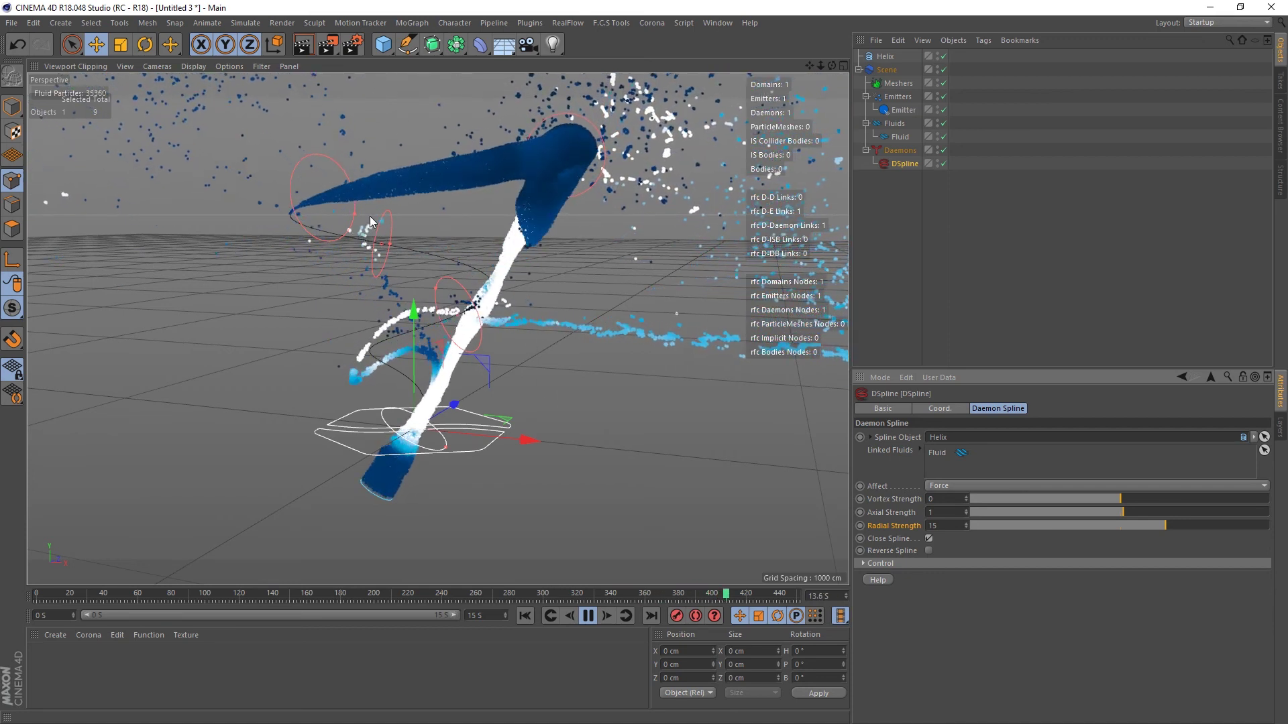
pyautogui.click(929, 539)
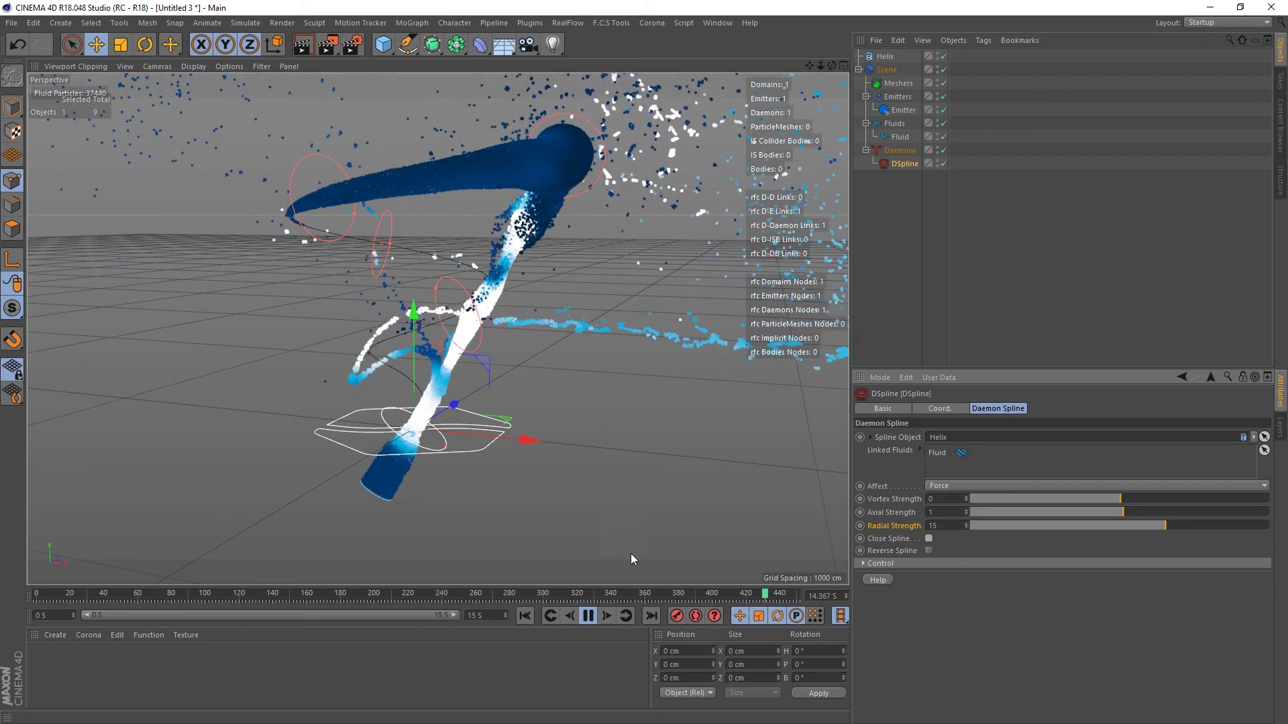
# Expand the DSpline's Control settings and raise its Axial Strength to 1.5.
pyautogui.click(862, 564)
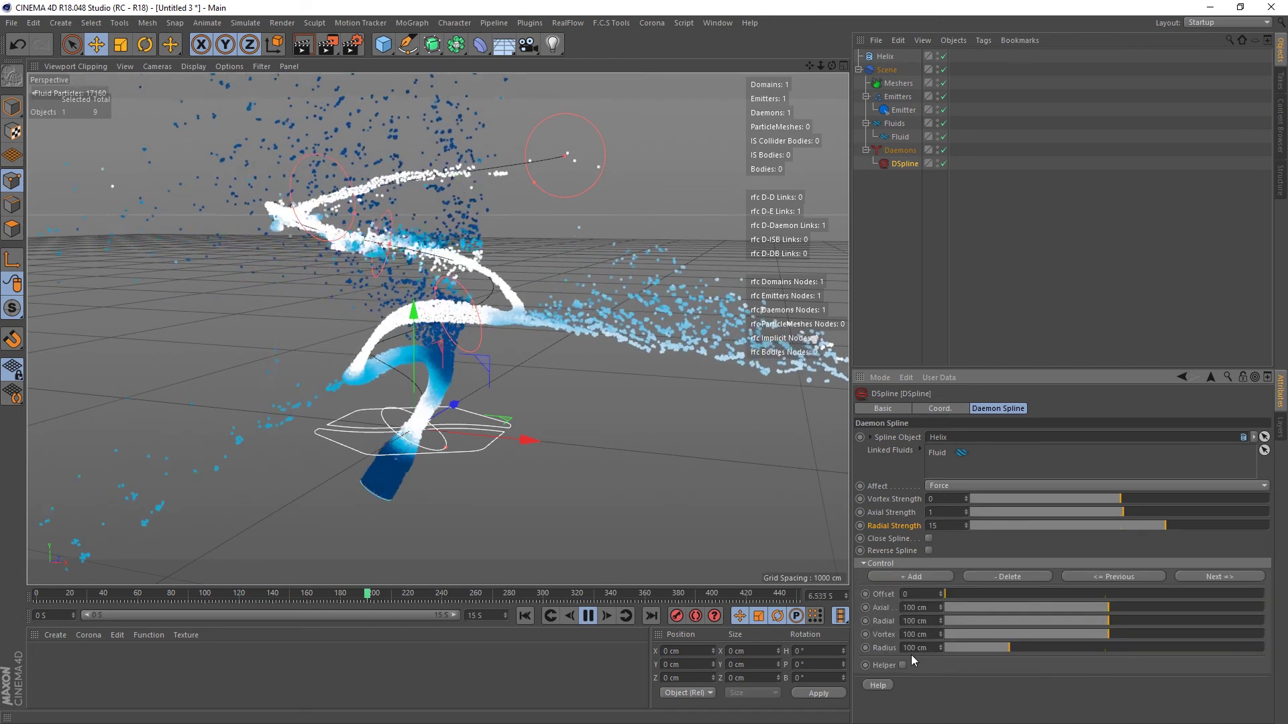
pyautogui.click(967, 510)
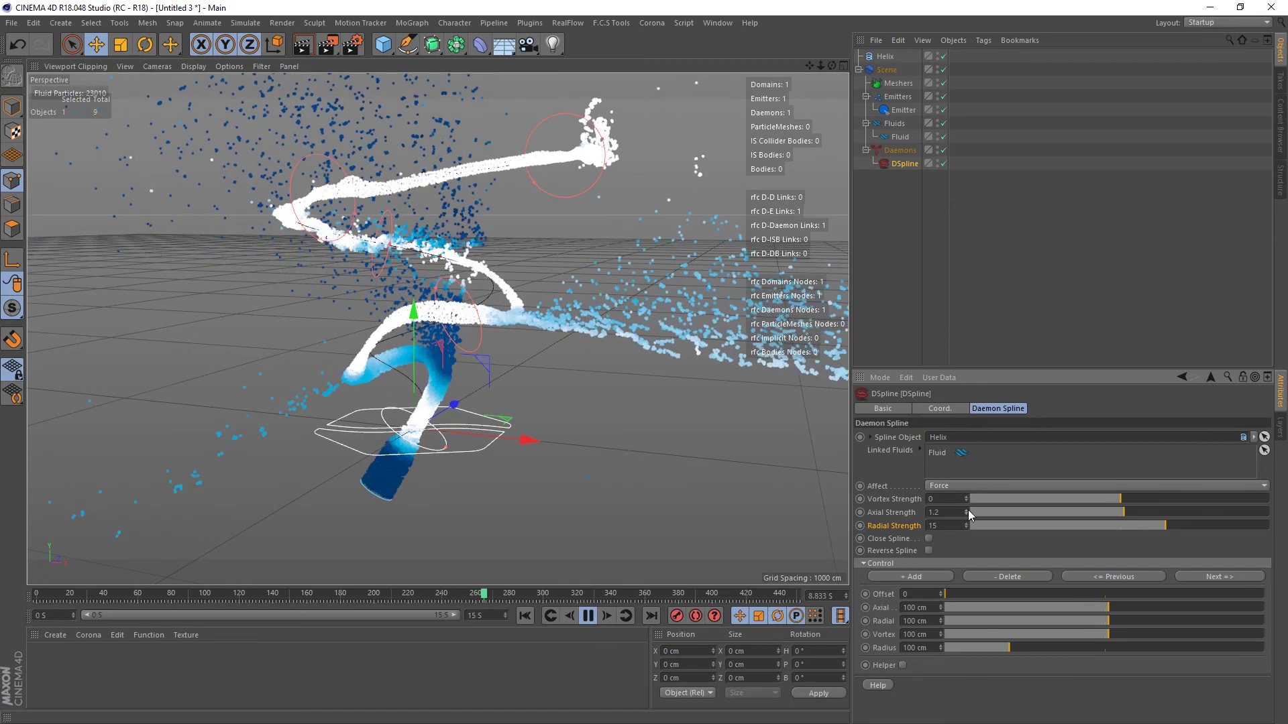
pyautogui.click(967, 510)
pyautogui.click(967, 509)
pyautogui.click(967, 509)
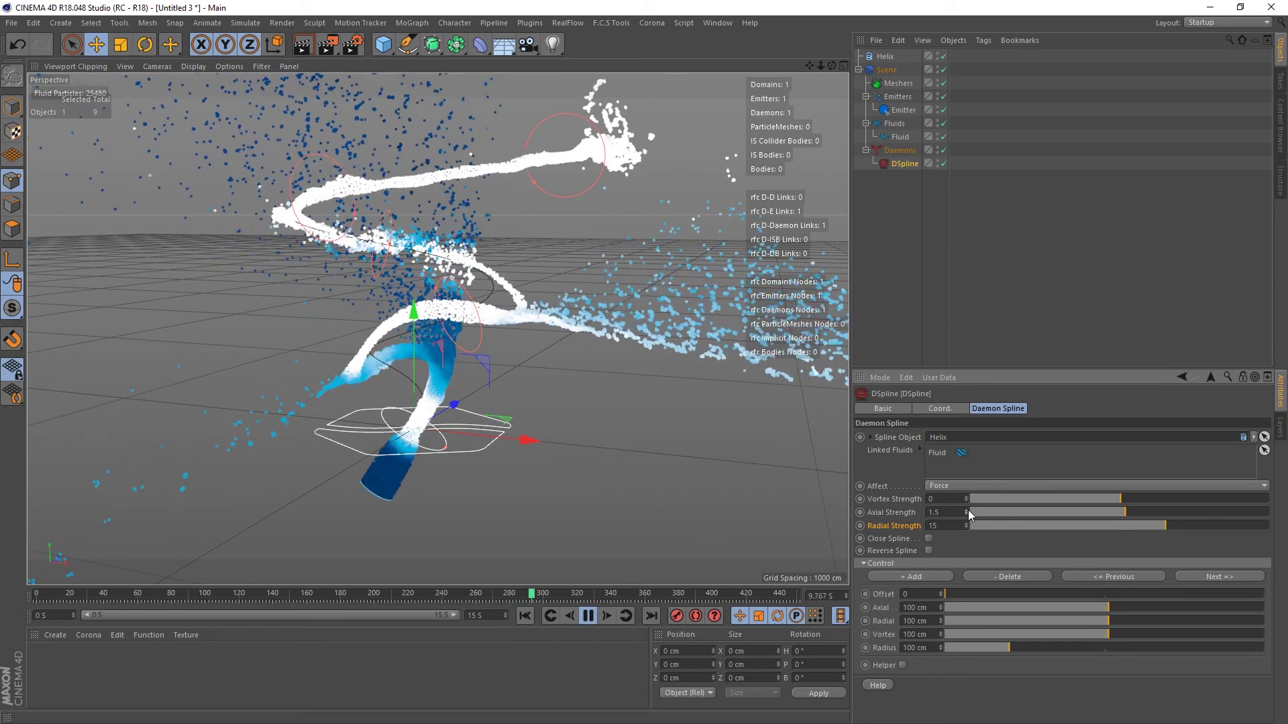
# Set the DSpline's Radial Strength to 50.
pyautogui.click(938, 512)
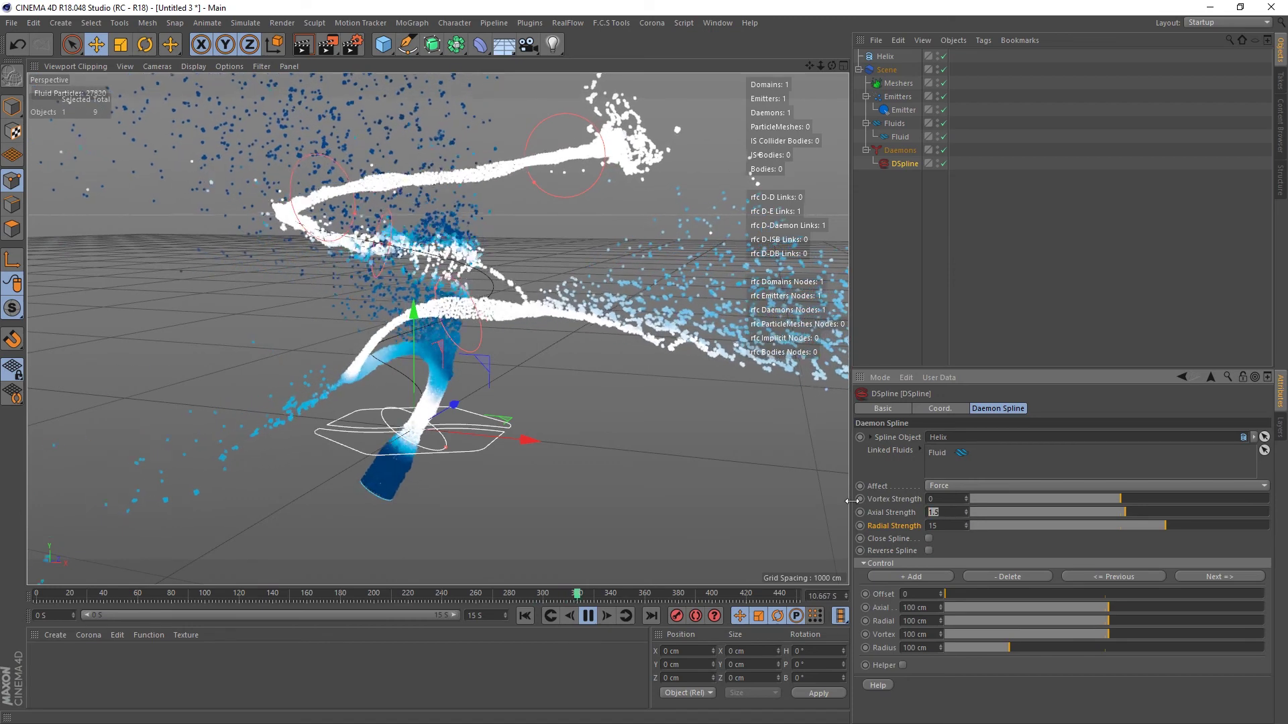
pyautogui.press('Tab')
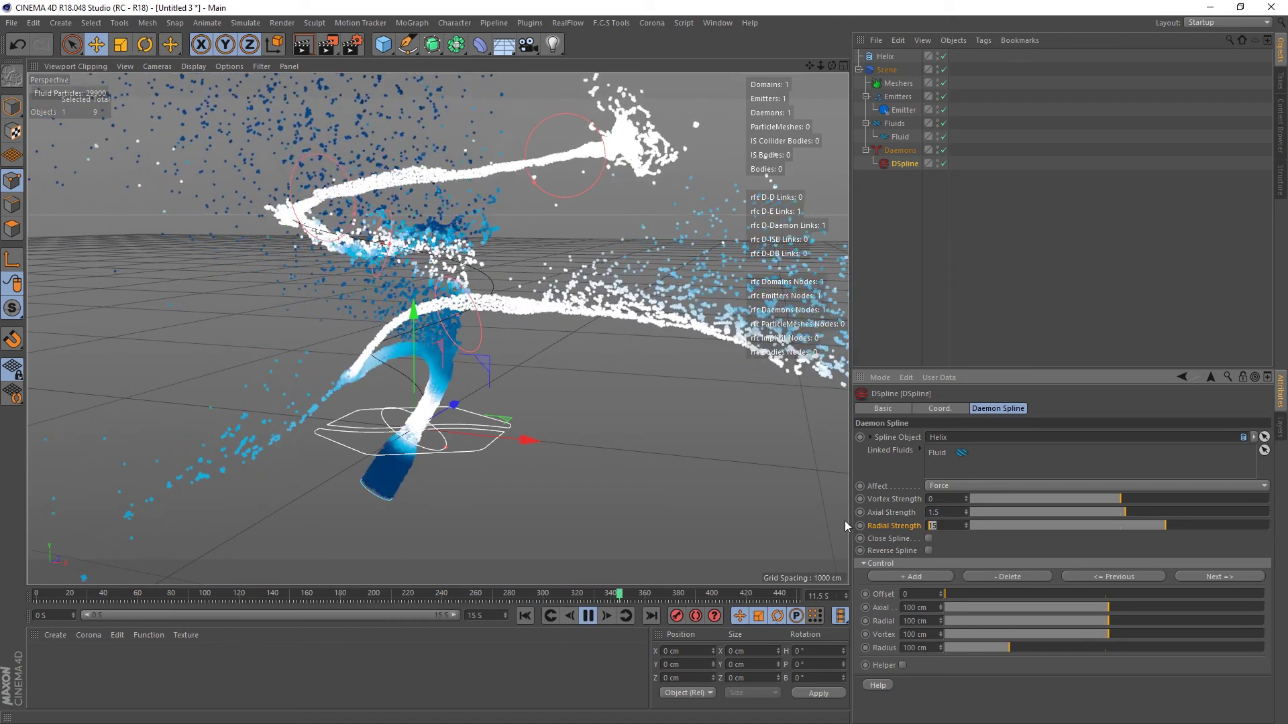
pyautogui.write('50')
pyautogui.press('Return')
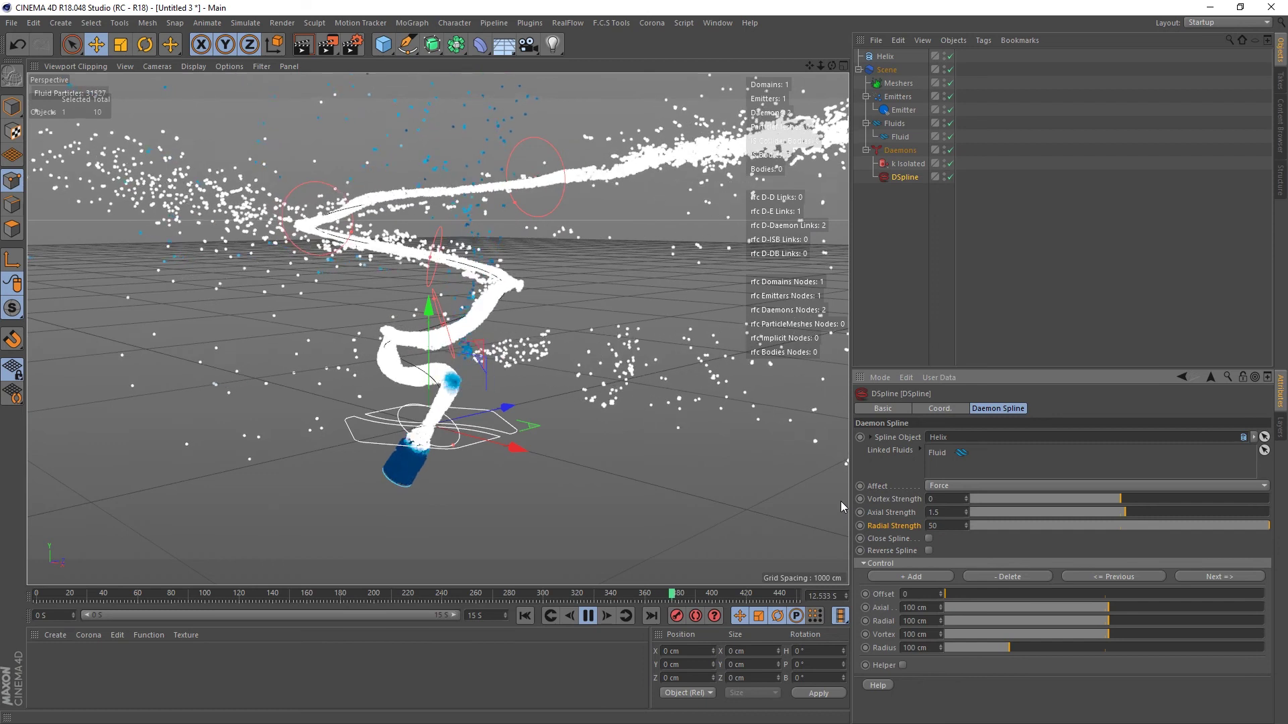
# Replay the simulation from the first frame, inspect the particle stream along the helix and stop playback.
pyautogui.click(526, 616)
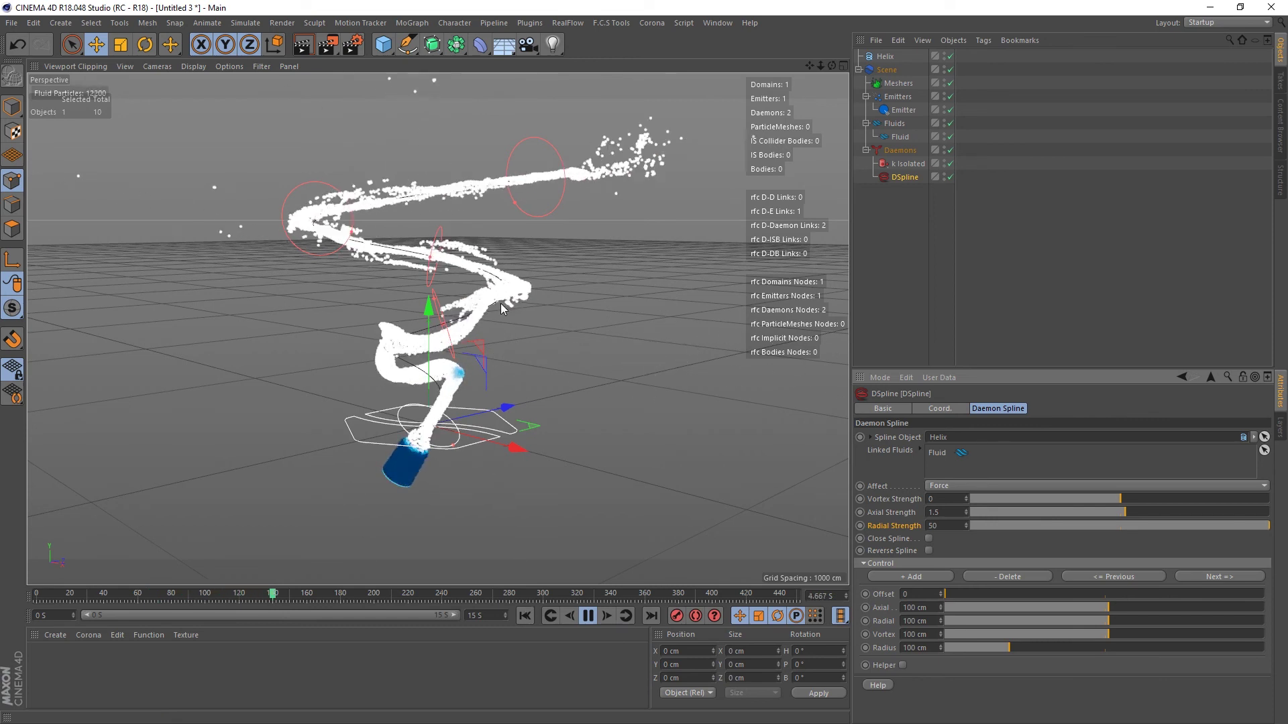
pyautogui.moveTo(450, 324)
pyautogui.keyDown('alt'); pyautogui.mouseDown()
pyautogui.moveTo(460, 355)
pyautogui.moveTo(474, 309)
pyautogui.moveTo(456, 355)
pyautogui.moveTo(426, 298)
pyautogui.moveTo(352, 319)
pyautogui.moveTo(385, 313)
pyautogui.moveTo(424, 337)
pyautogui.moveTo(444, 329)
pyautogui.mouseUp(); pyautogui.keyUp('alt')
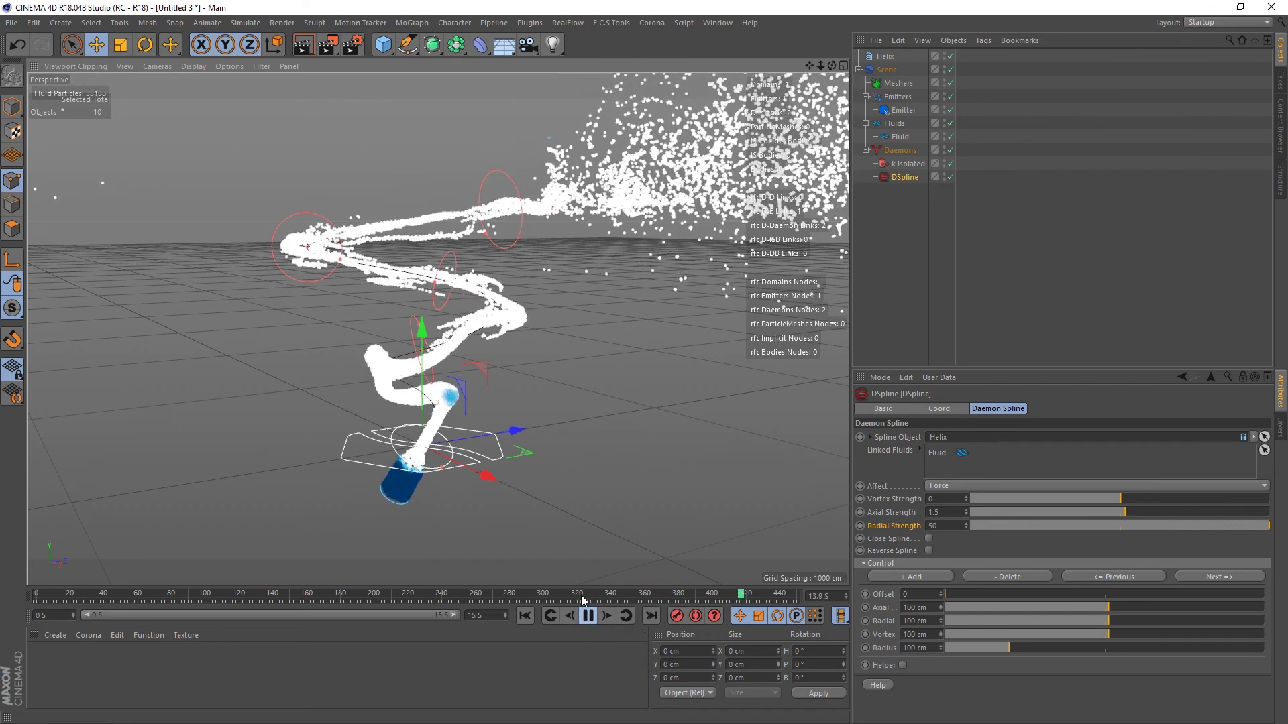
pyautogui.click(588, 616)
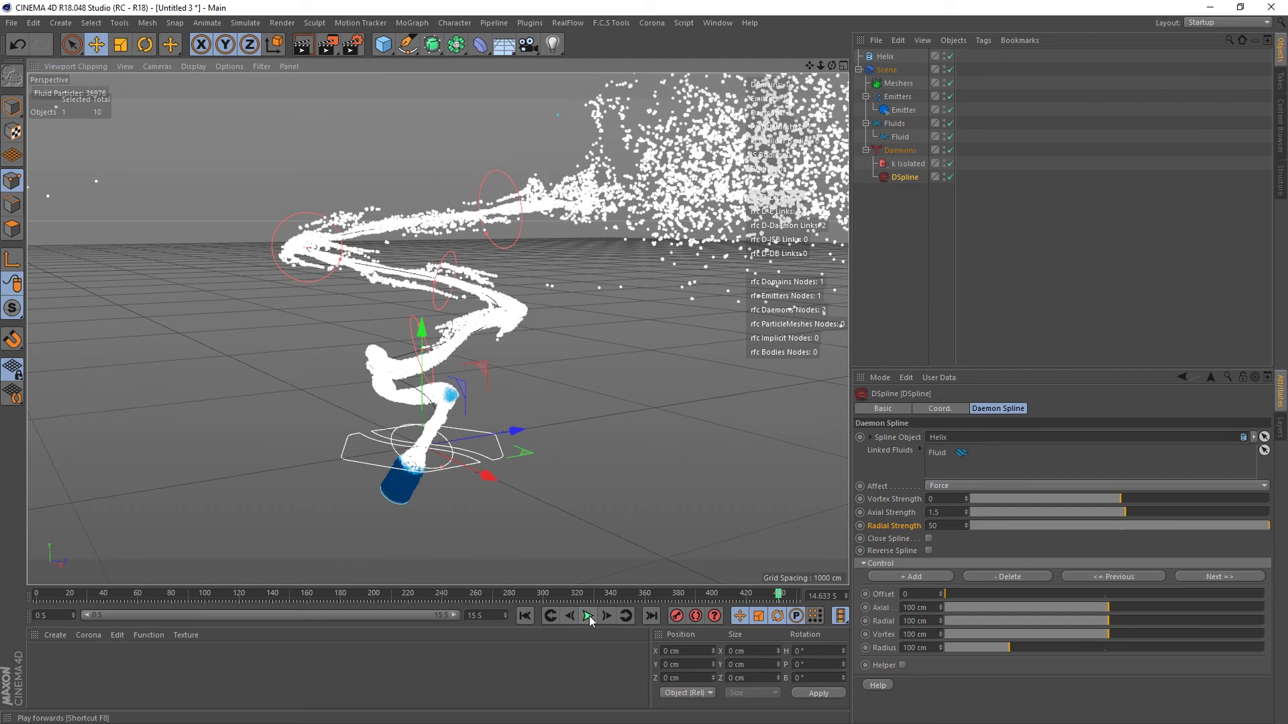